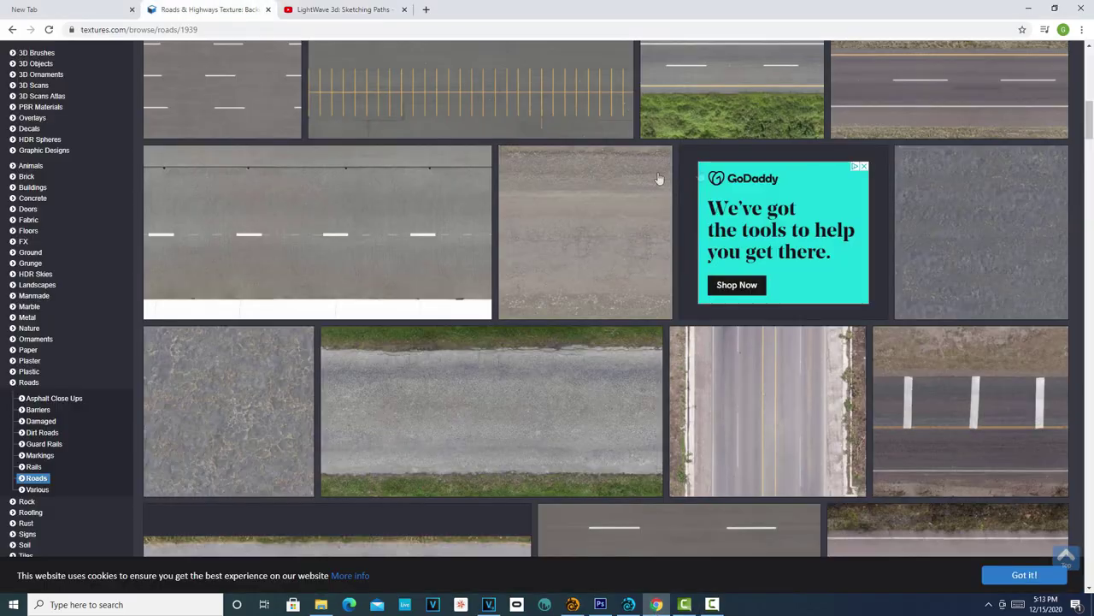
- Browse the Roads & Highways textures on textures.com, then return to LightWave Modeler
{"action": "scroll", "coordinate": [663, 184], "scroll_direction": "up", "scroll_amount": 5}
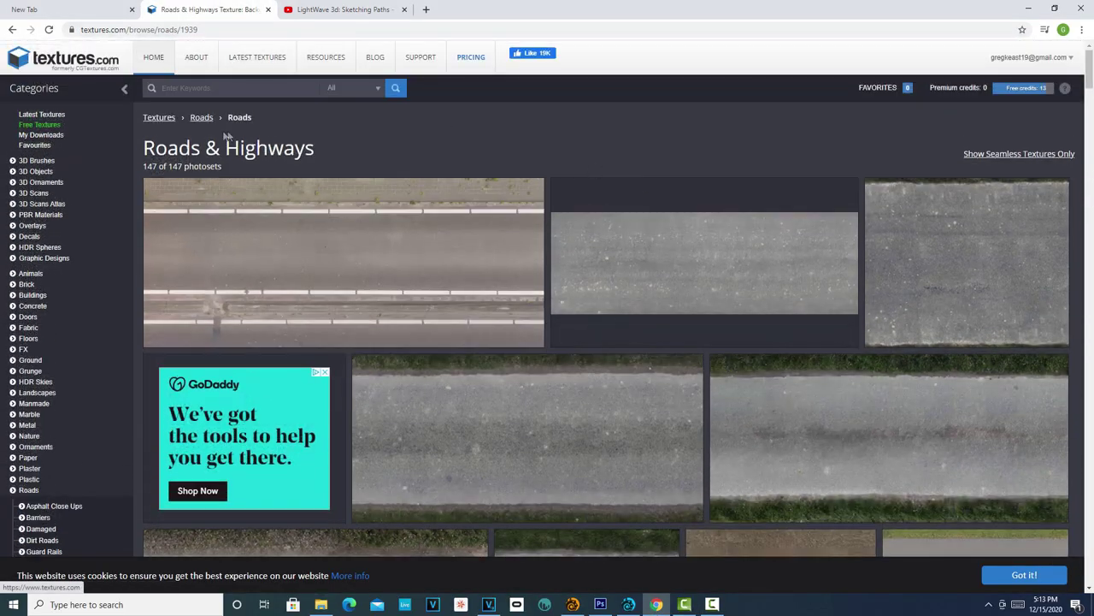
{"action": "scroll", "coordinate": [231, 168], "scroll_direction": "down", "scroll_amount": 10}
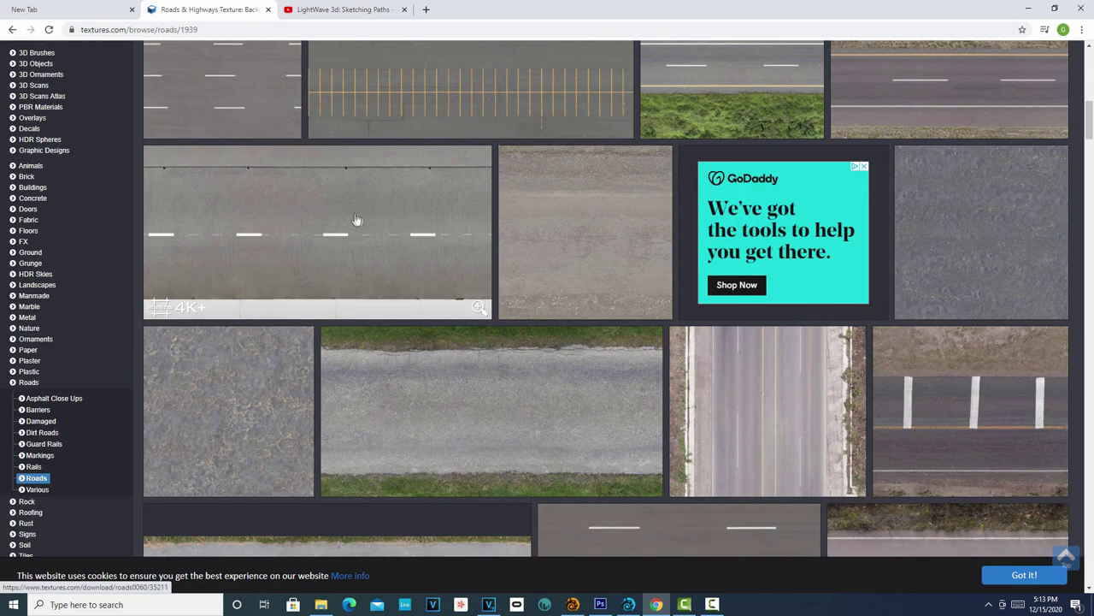
{"action": "scroll", "coordinate": [430, 233], "scroll_direction": "up", "scroll_amount": 10}
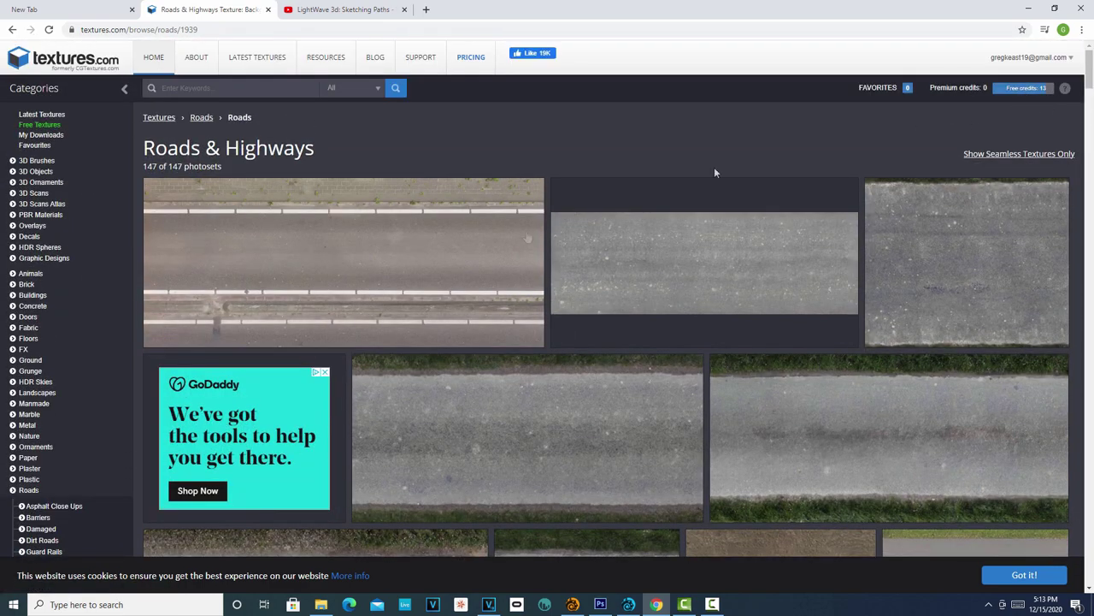
{"action": "scroll", "coordinate": [381, 357], "scroll_direction": "down", "scroll_amount": 3}
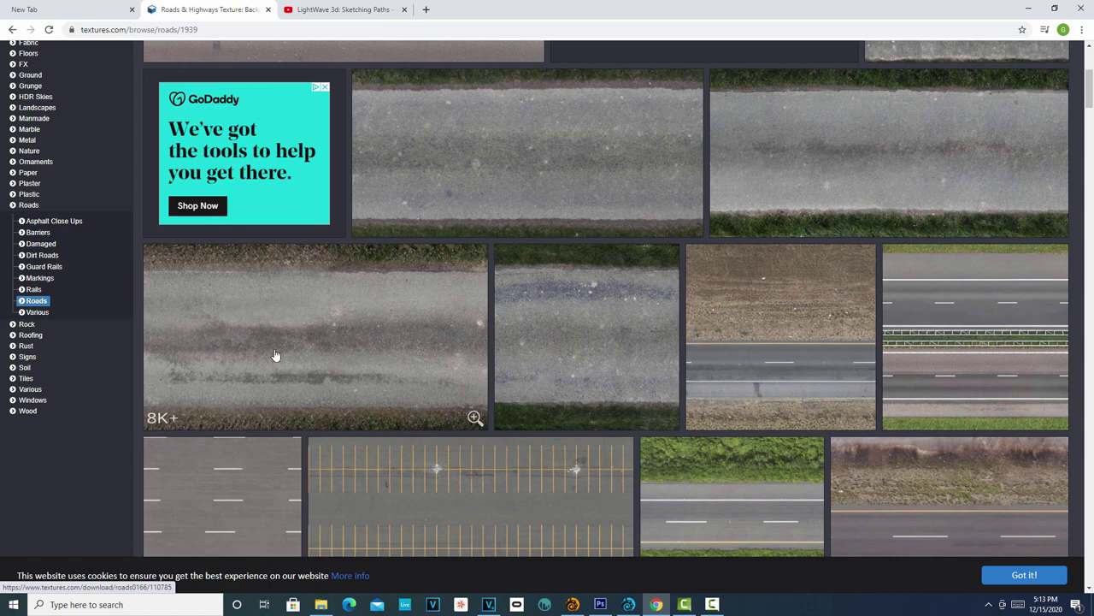
{"action": "scroll", "coordinate": [304, 342], "scroll_direction": "down", "scroll_amount": 2}
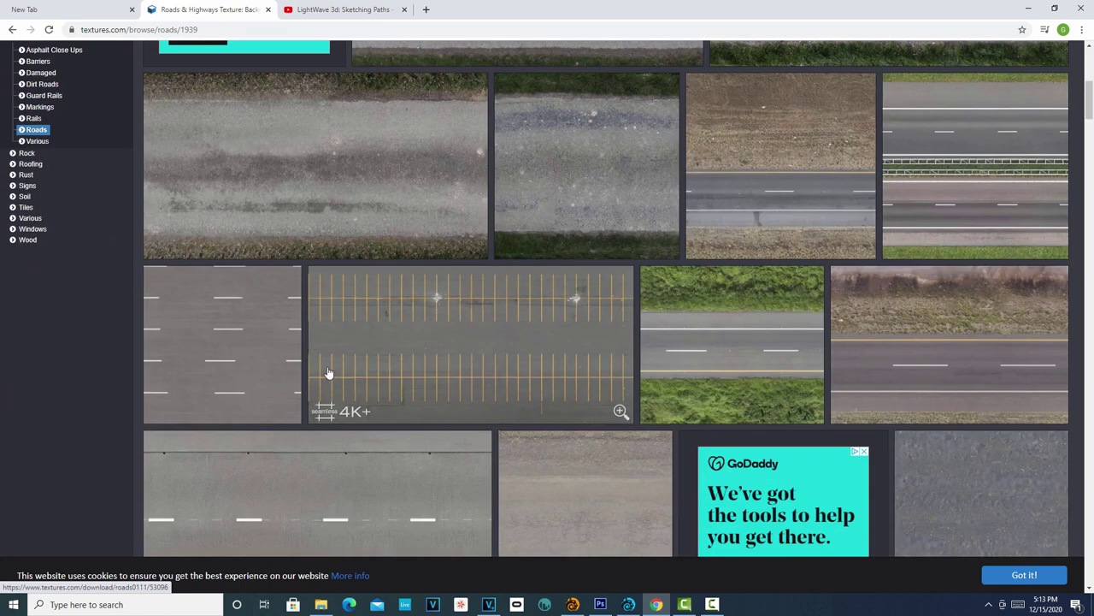
{"action": "left_click", "coordinate": [583, 609]}
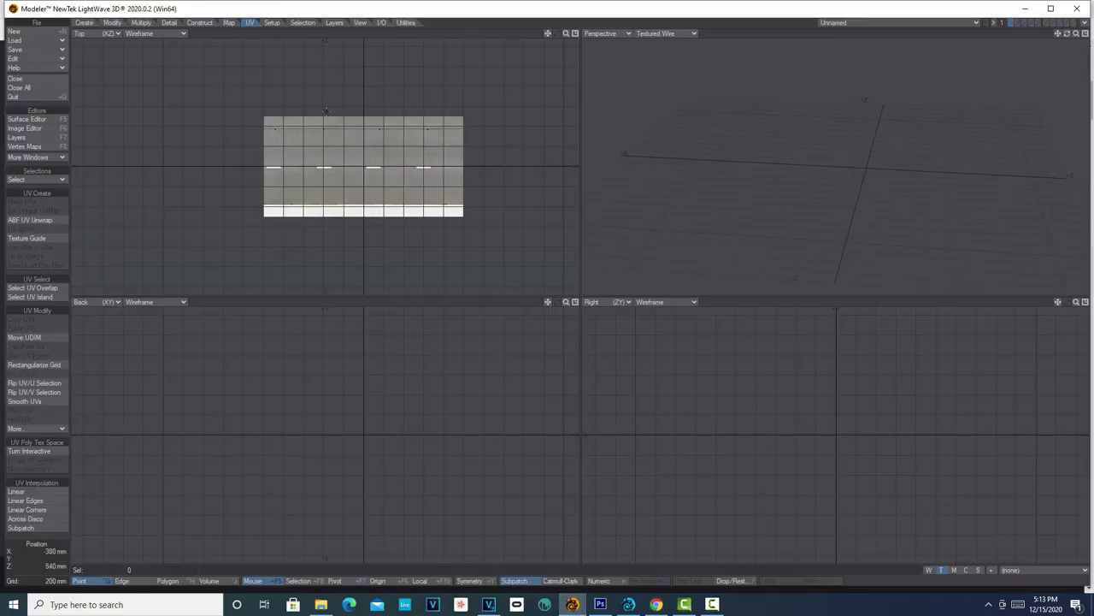
{"action": "key", "text": "d"}
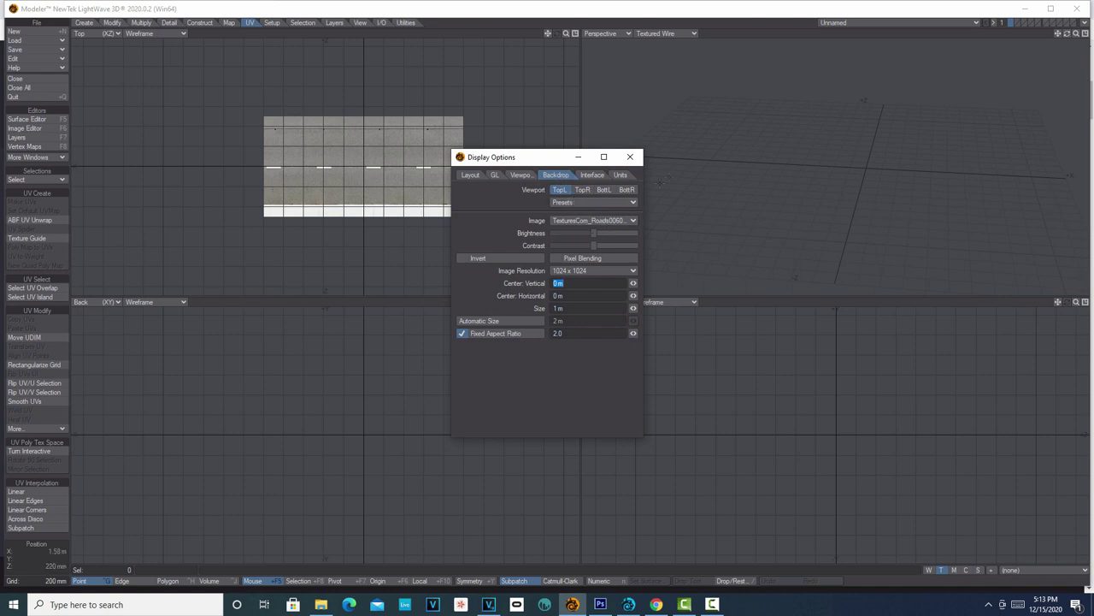
{"action": "left_click", "coordinate": [630, 156]}
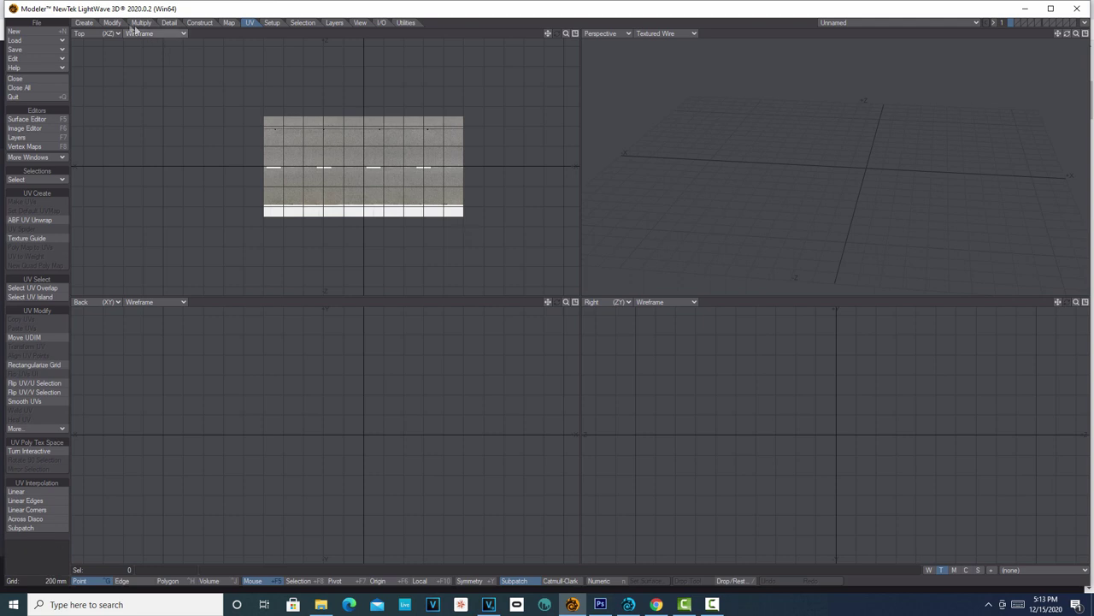
- Draw a flat box over the road backdrop in the Top view
{"action": "left_click", "coordinate": [84, 23]}
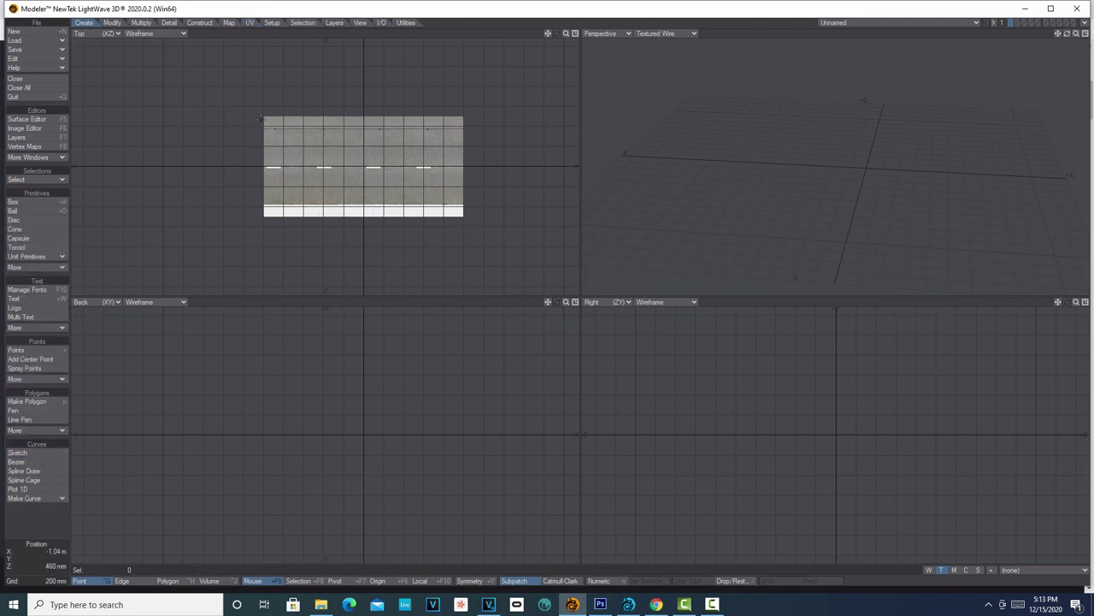
{"action": "left_click", "coordinate": [17, 202]}
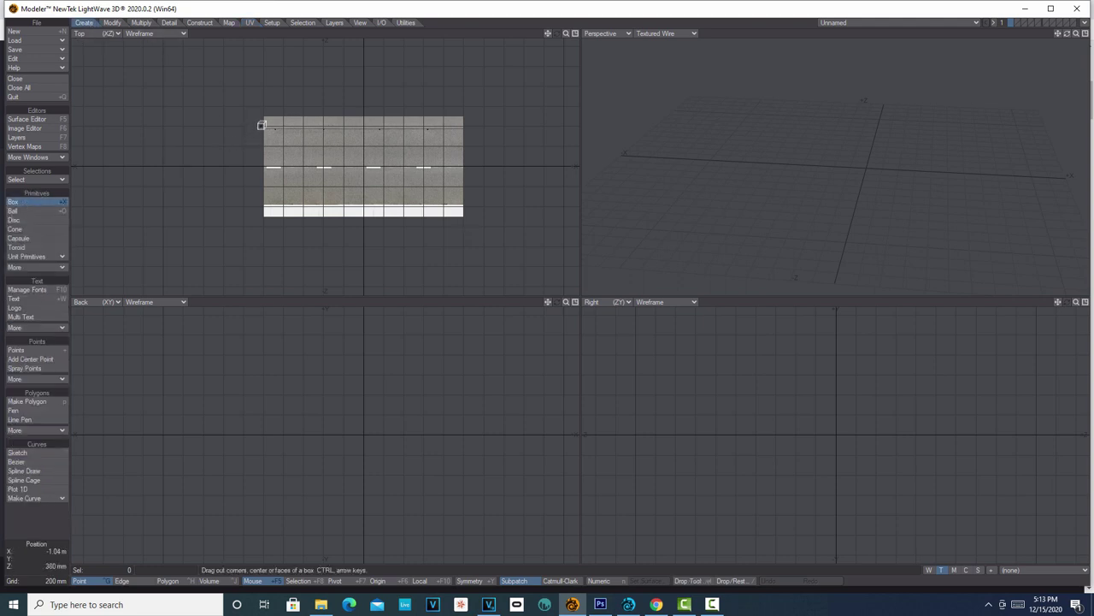
{"action": "left_click_drag", "start_coordinate": [263, 118], "coordinate": [465, 213]}
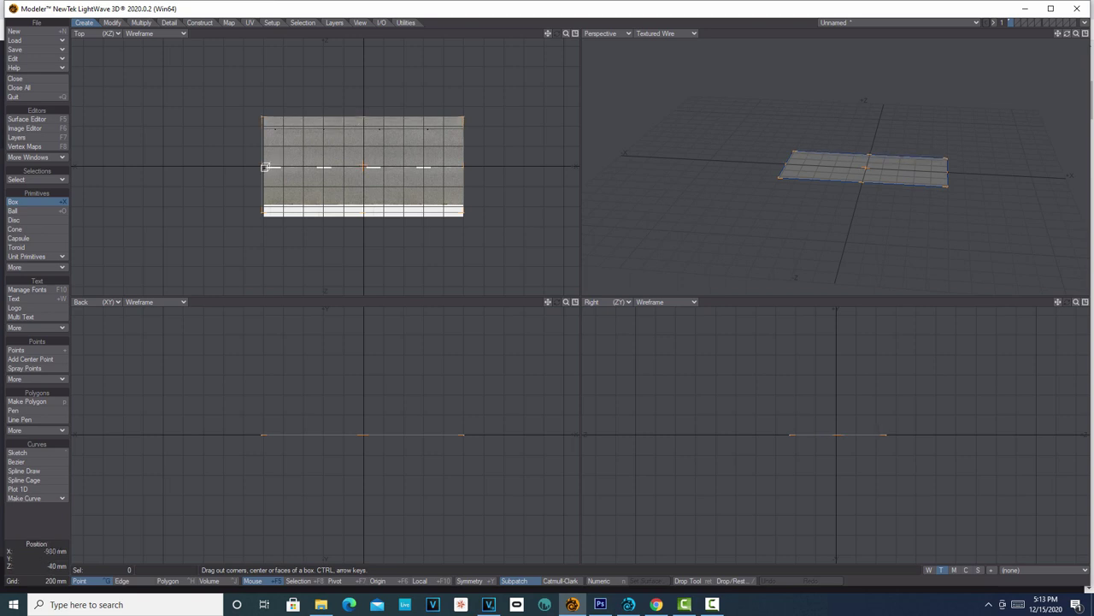
{"action": "left_click_drag", "start_coordinate": [265, 167], "coordinate": [266, 165]}
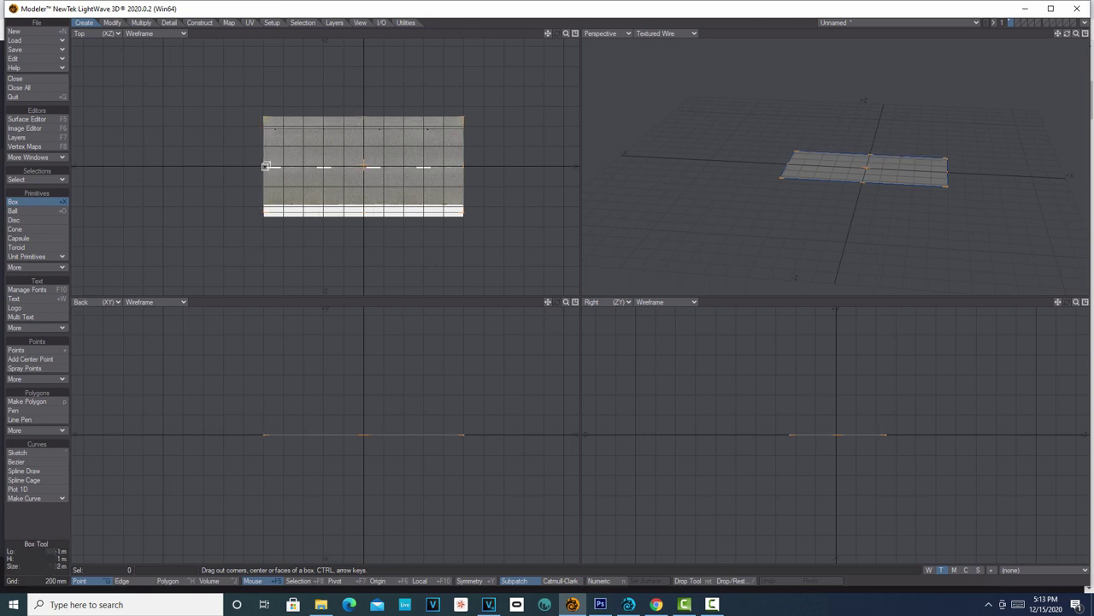
{"action": "left_click_drag", "start_coordinate": [365, 215], "coordinate": [365, 216]}
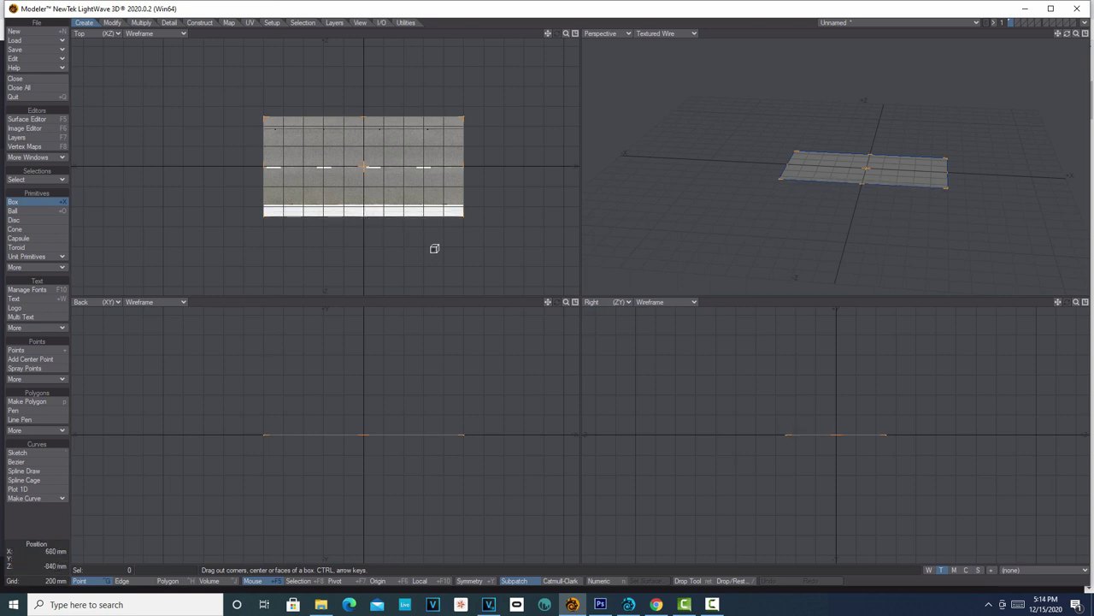
- Set the box numerically to 1 m wide and 2 m deep, then finish it
{"action": "key", "text": "n"}
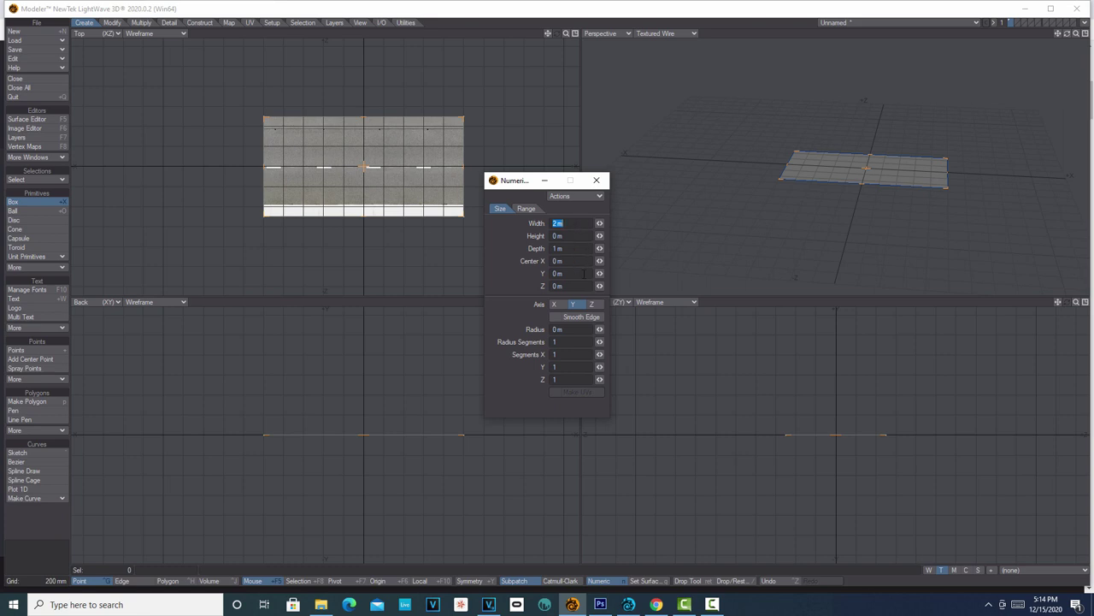
{"action": "key", "text": "BackSpace"}
{"action": "left_click", "coordinate": [577, 248]}
{"action": "type", "text": "2m"}
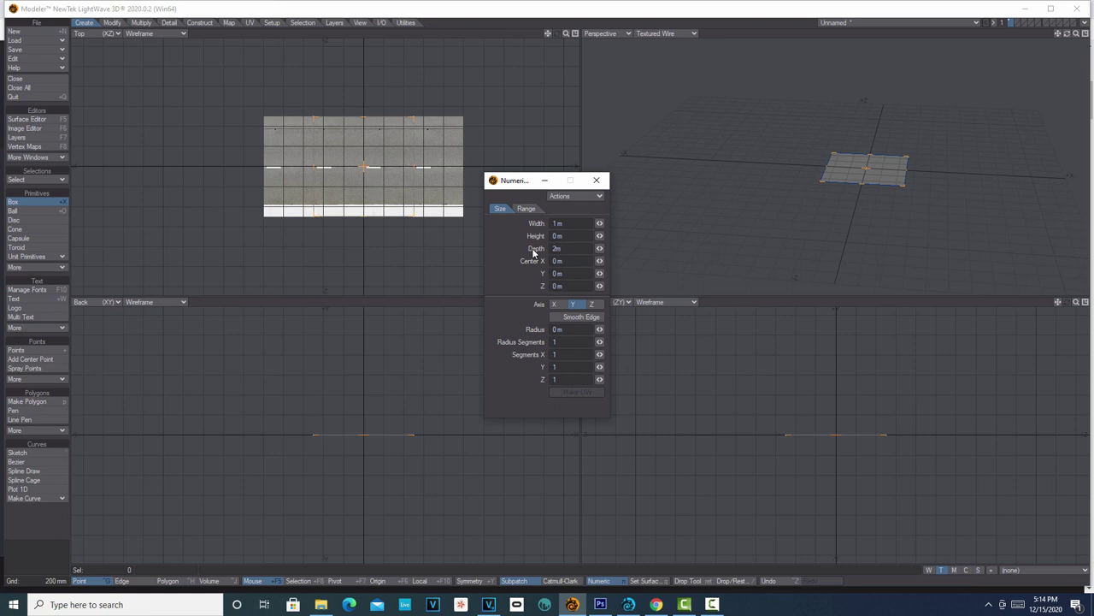
{"action": "key", "text": "Return"}
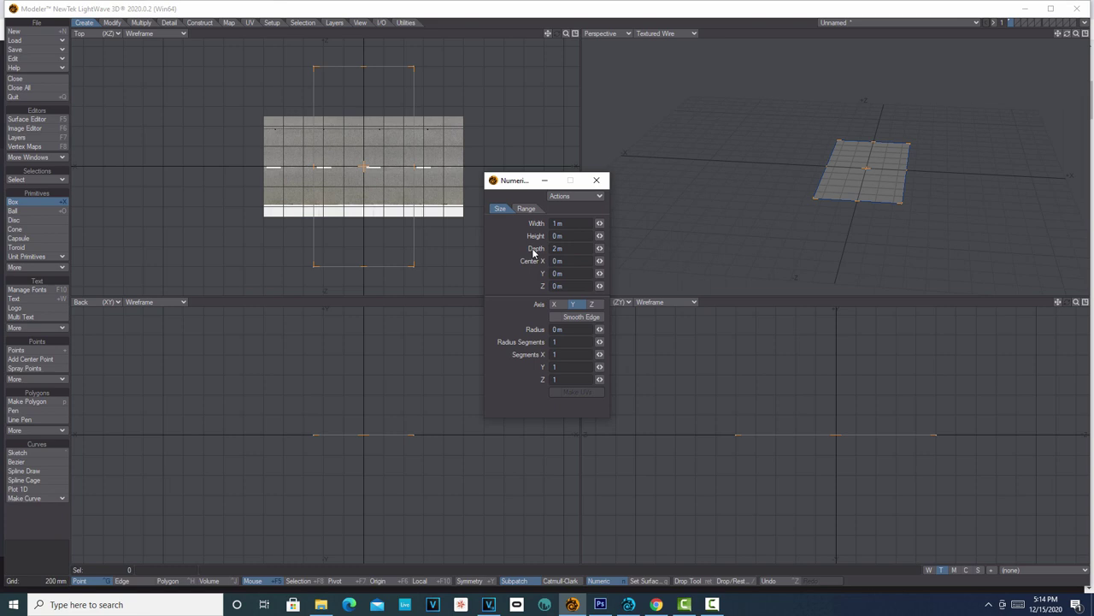
{"action": "key", "text": "space"}
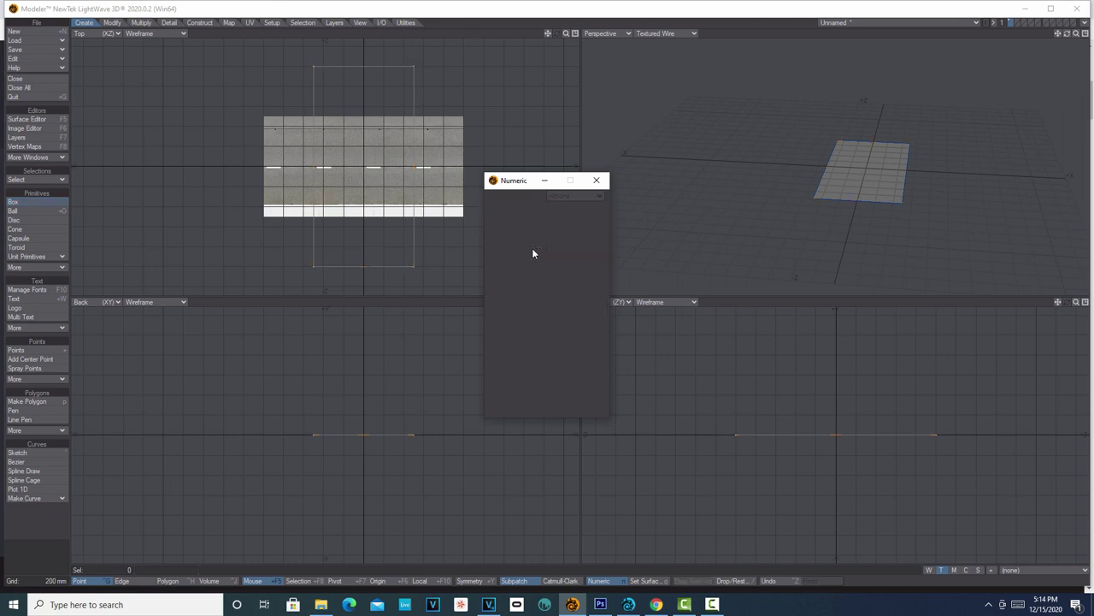
{"action": "left_click", "coordinate": [605, 181]}
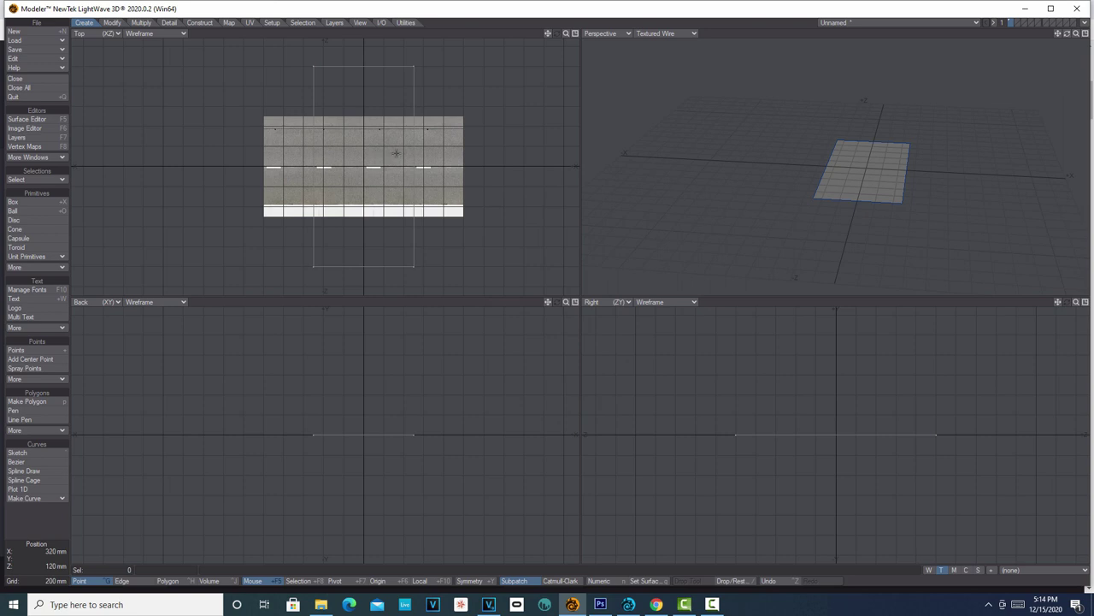
- Set the Top view's Backdrop Image to (none) in Display Options
{"action": "key", "text": "d"}
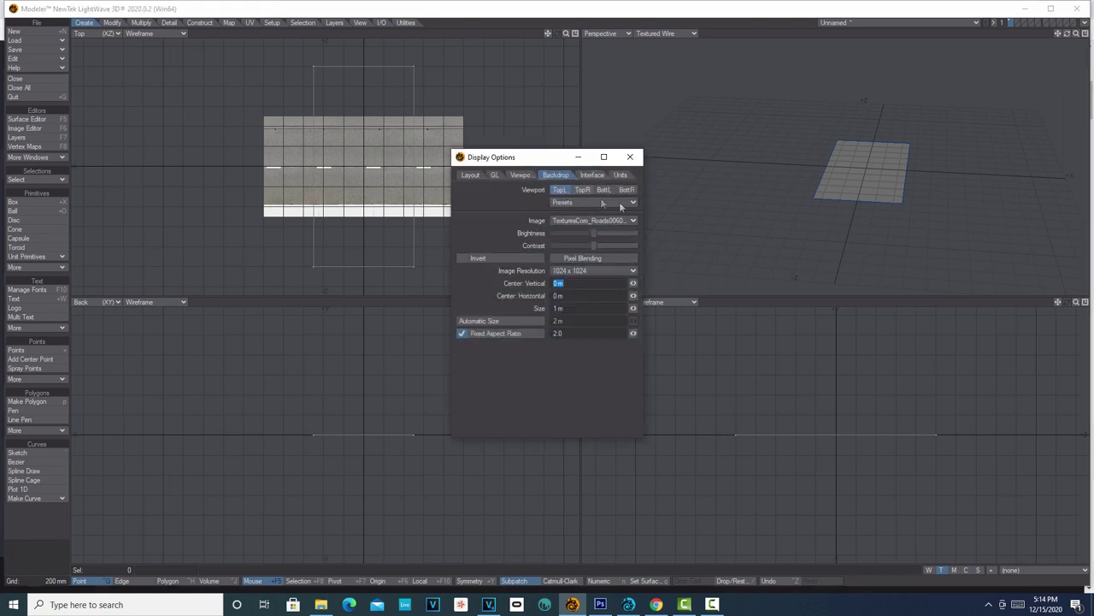
{"action": "left_click", "coordinate": [634, 219]}
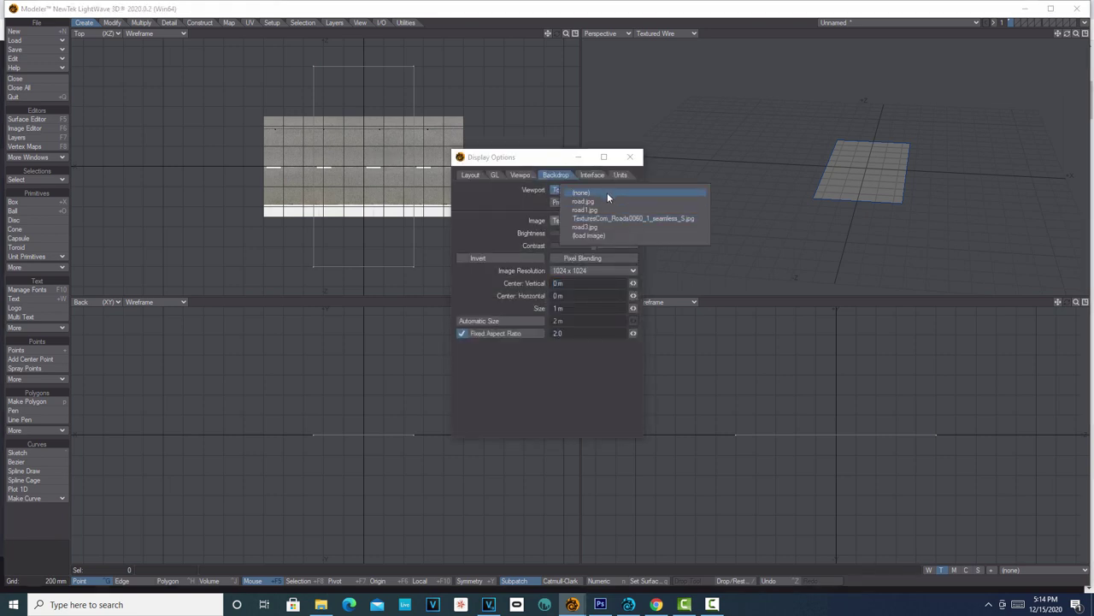
{"action": "left_click", "coordinate": [607, 193]}
{"action": "left_click", "coordinate": [637, 159]}
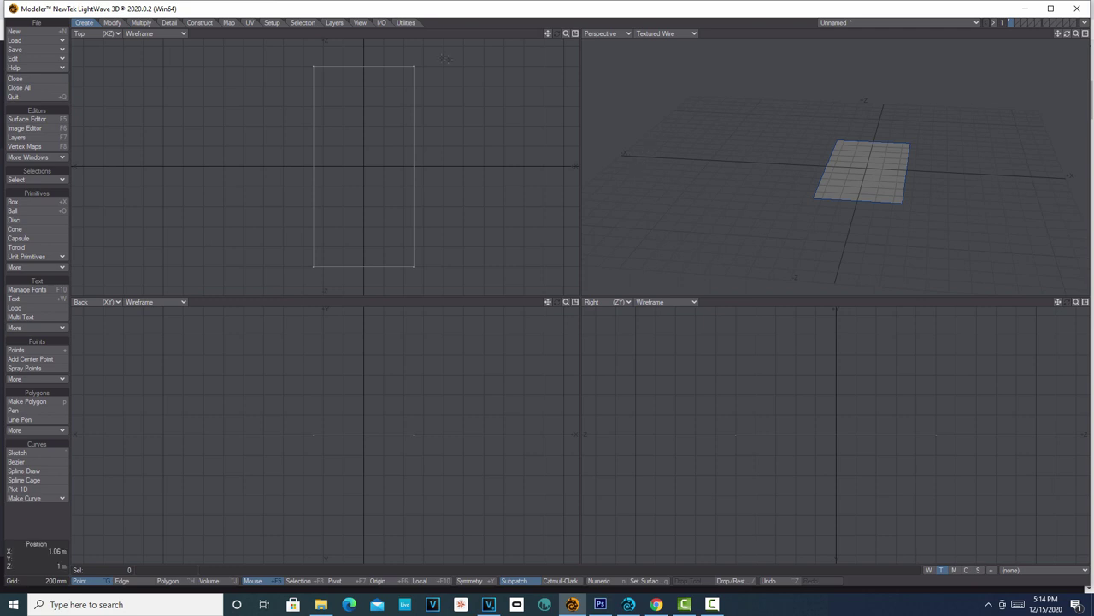
- Create a UV map named Texture for the plane and display it in a UV Texture view
{"action": "left_click", "coordinate": [249, 23]}
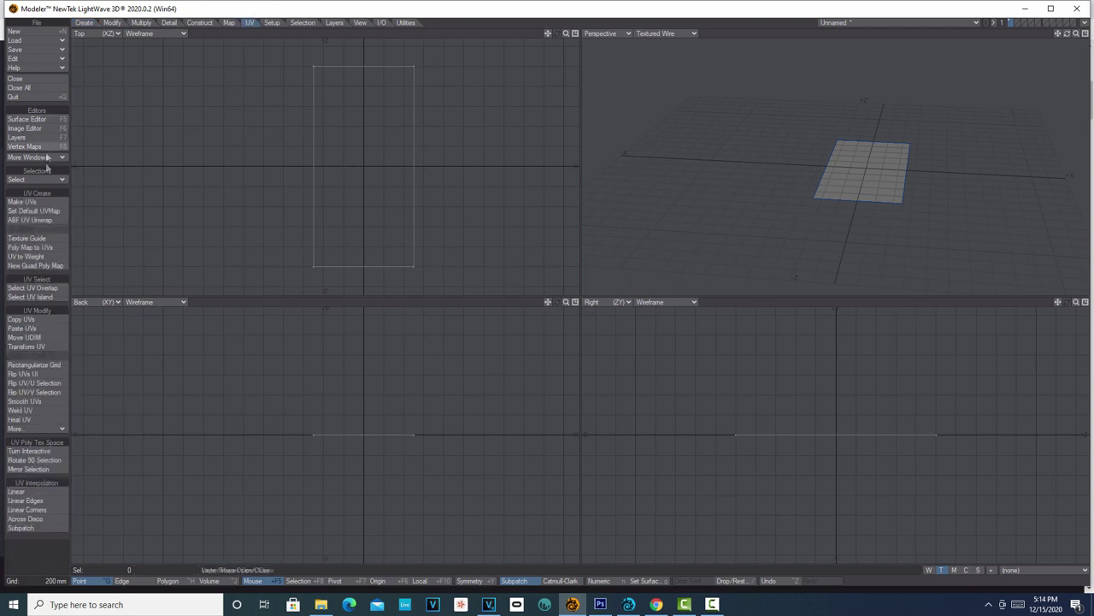
{"action": "left_click", "coordinate": [22, 202]}
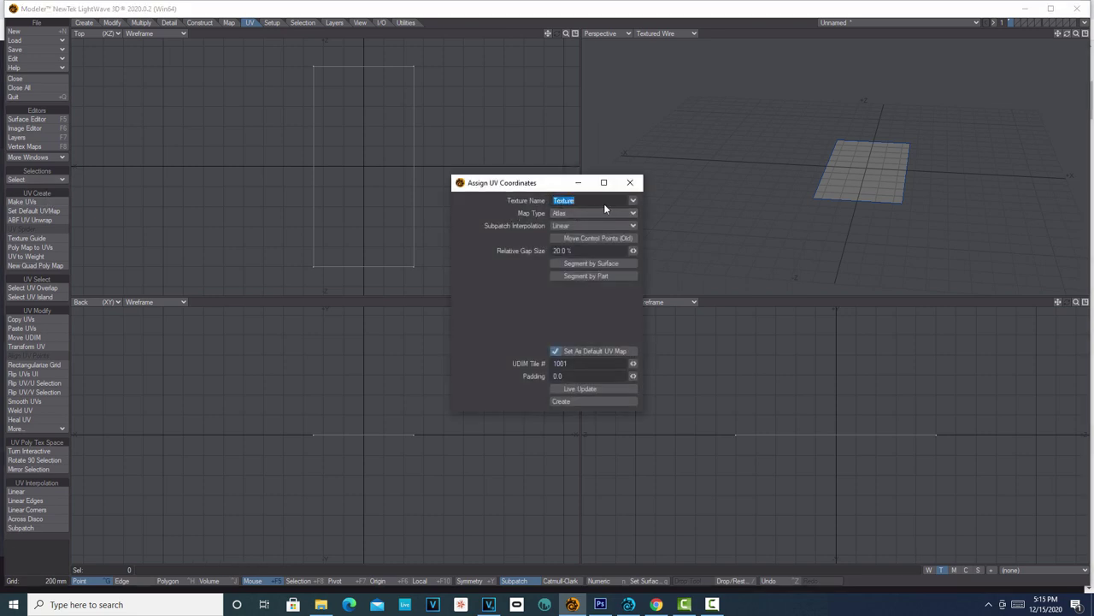
{"action": "left_click", "coordinate": [596, 400]}
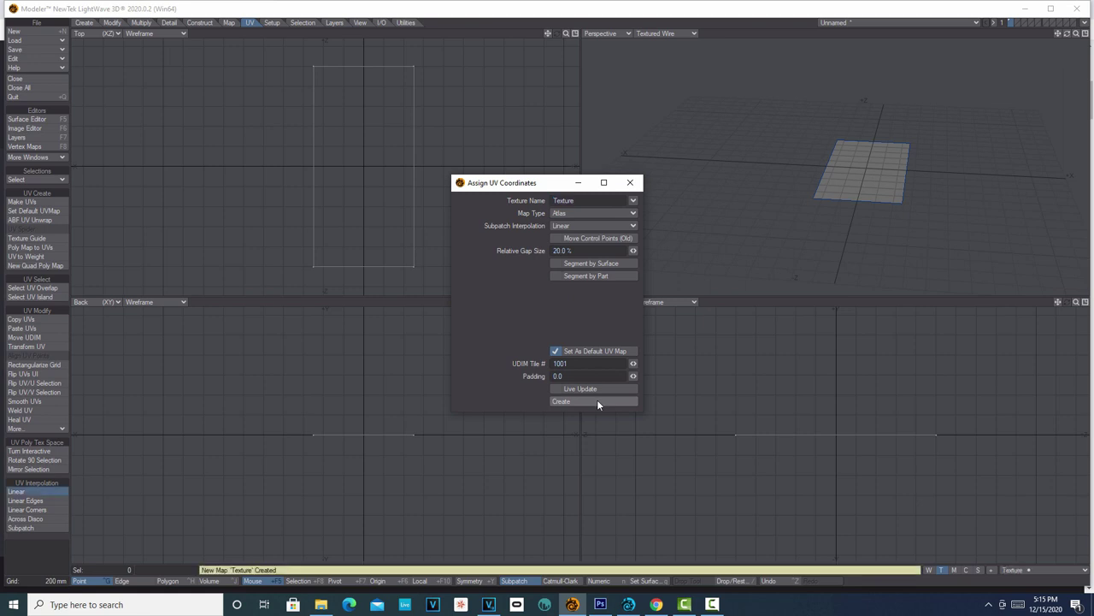
{"action": "left_click", "coordinate": [579, 182]}
{"action": "left_click", "coordinate": [109, 34]}
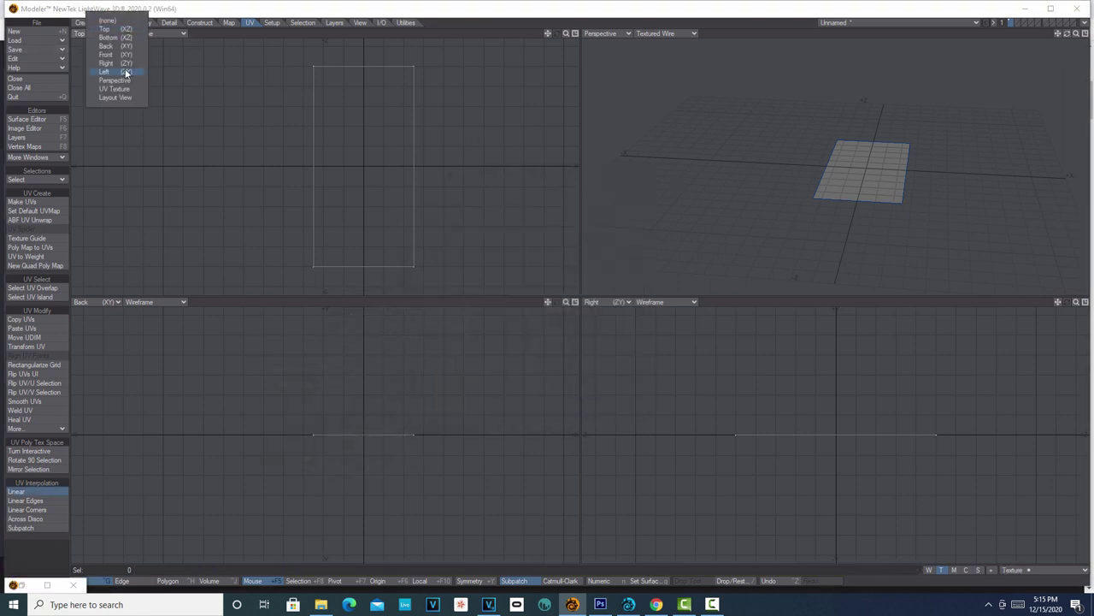
{"action": "left_click", "coordinate": [124, 90]}
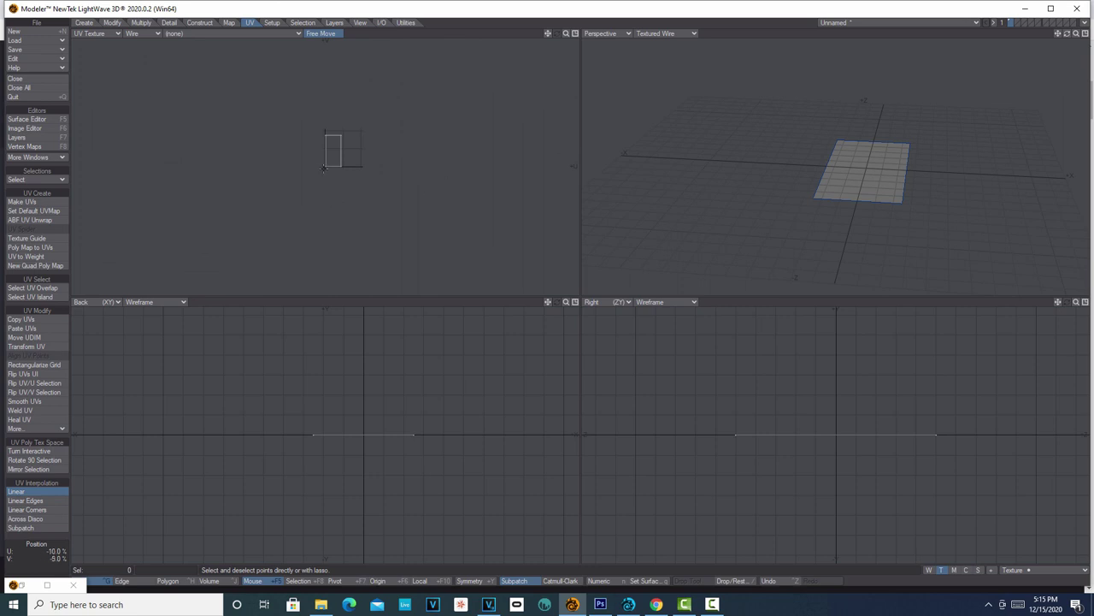
{"action": "key", "text": "a"}
{"action": "scroll", "coordinate": [415, 166], "scroll_direction": "down", "scroll_amount": 2}
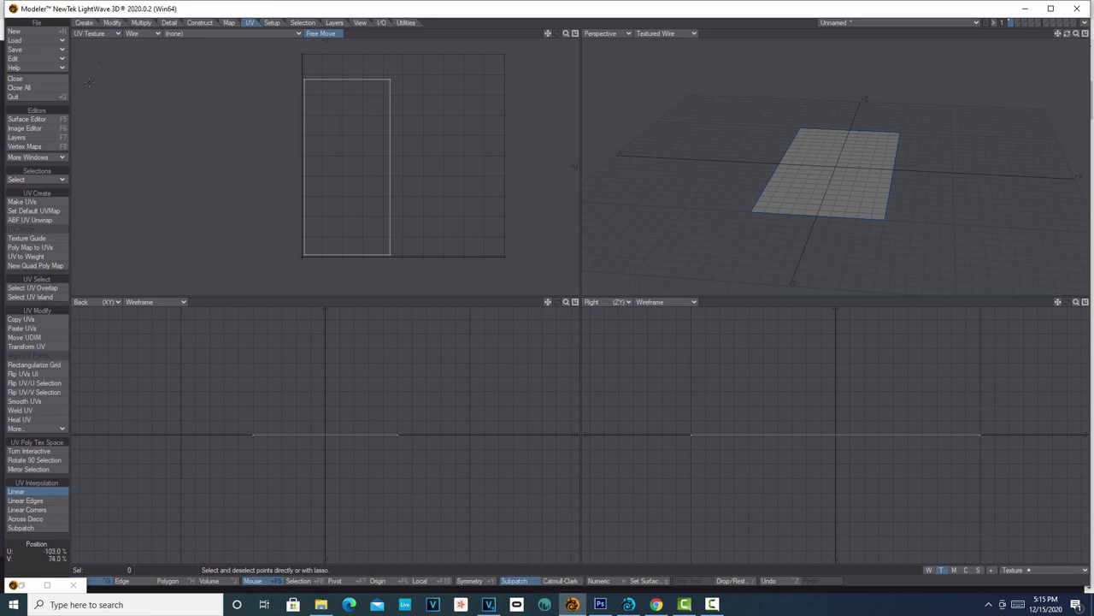
- Scale the UVs up to 110% and move them to span the texture height
{"action": "left_click", "coordinate": [112, 23]}
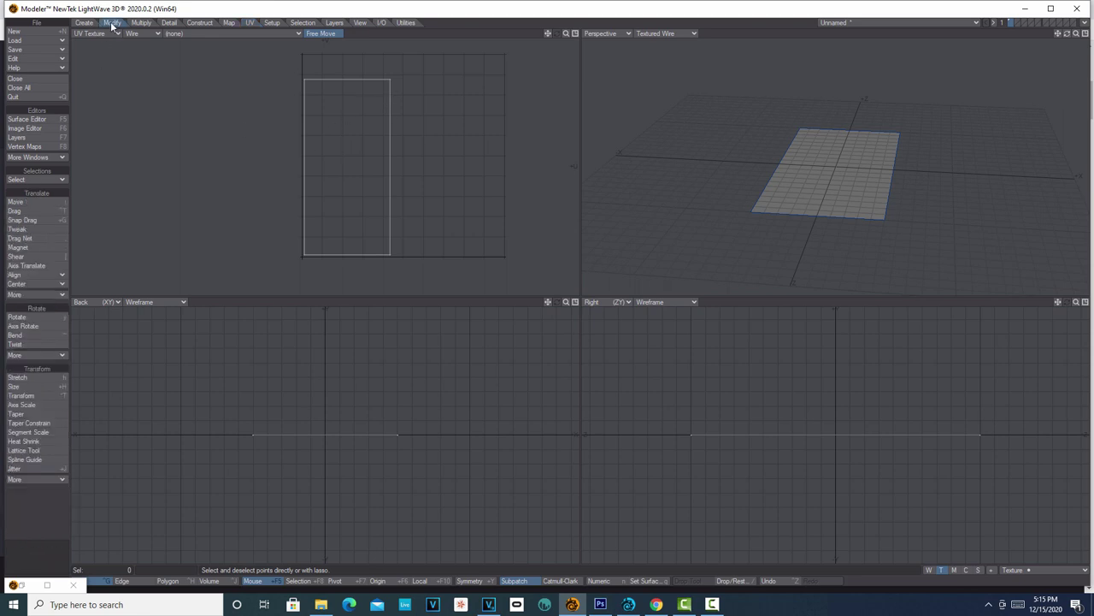
{"action": "left_click", "coordinate": [37, 386]}
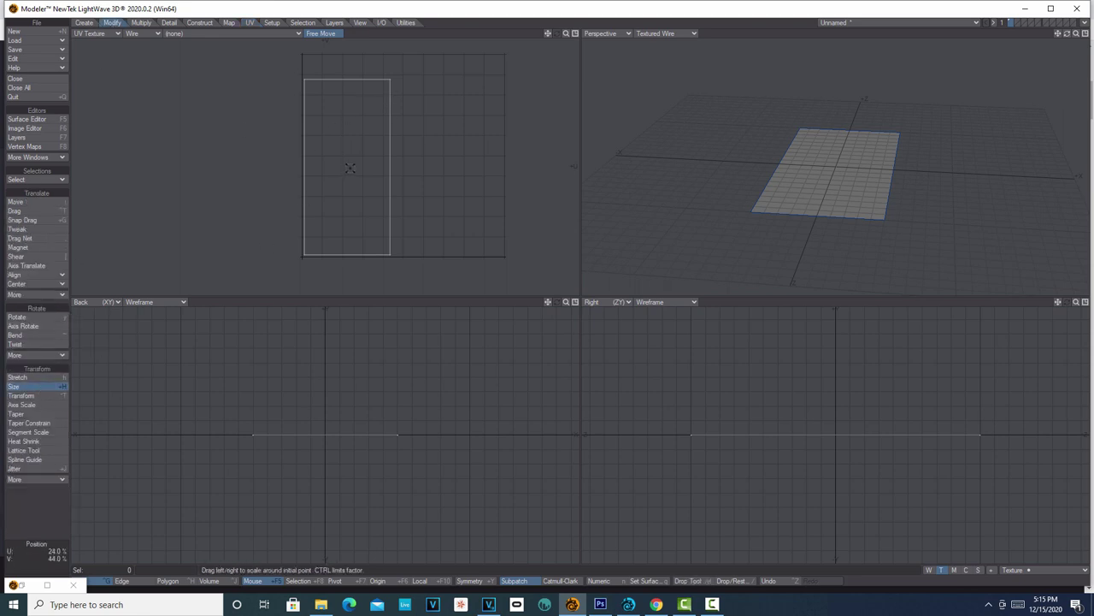
{"action": "mouse_move", "coordinate": [349, 168]}
{"action": "left_mouse_down"}
{"action": "mouse_move", "coordinate": [370, 167]}
{"action": "mouse_move", "coordinate": [364, 157]}
{"action": "left_mouse_up"}
{"action": "key", "text": "t"}
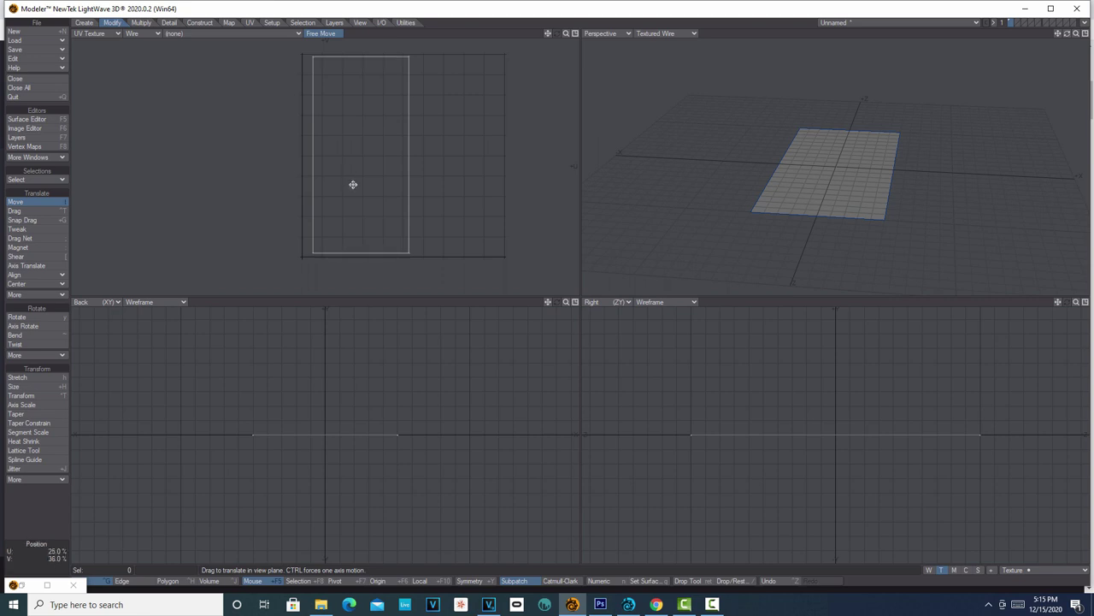
{"action": "key", "text": "Tab"}
- Save the UV-mapped plane as road4 in the Objects folder
{"action": "left_click", "coordinate": [62, 49]}
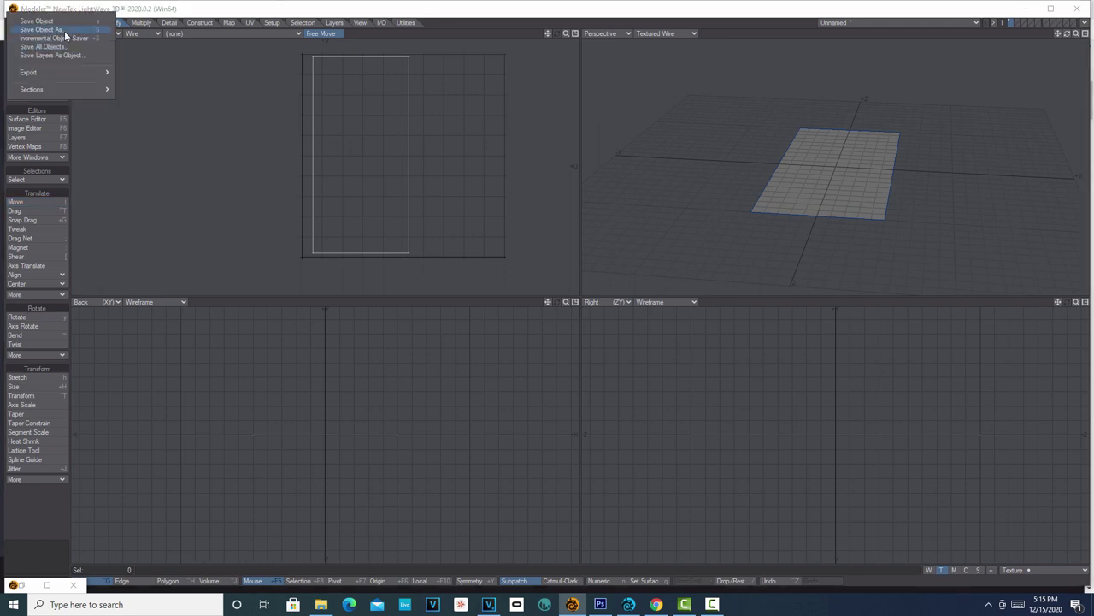
{"action": "left_click", "coordinate": [51, 29]}
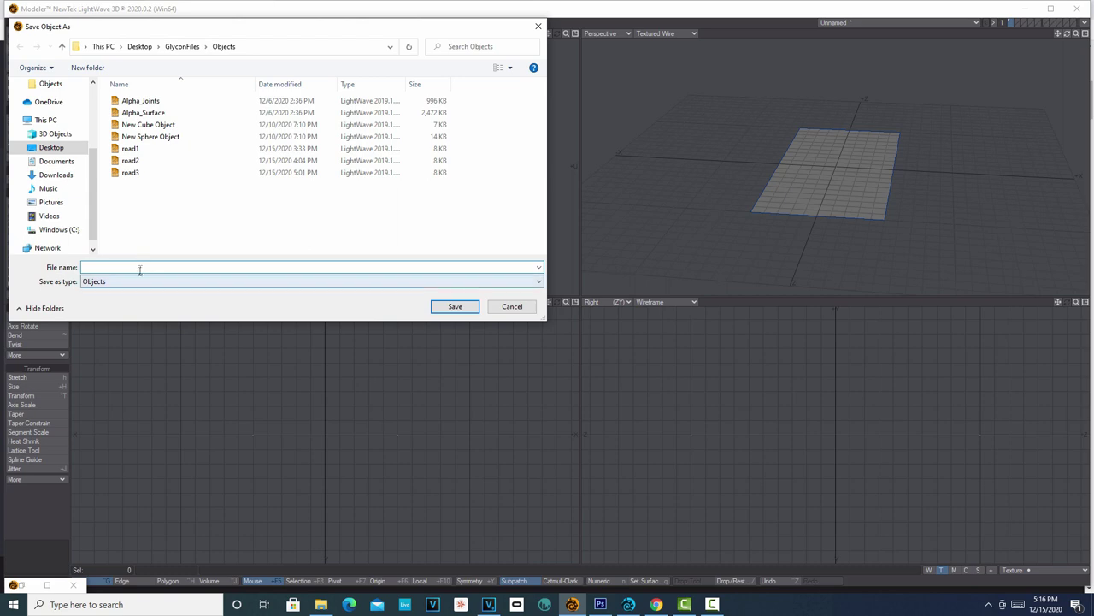
{"action": "type", "text": "road"}
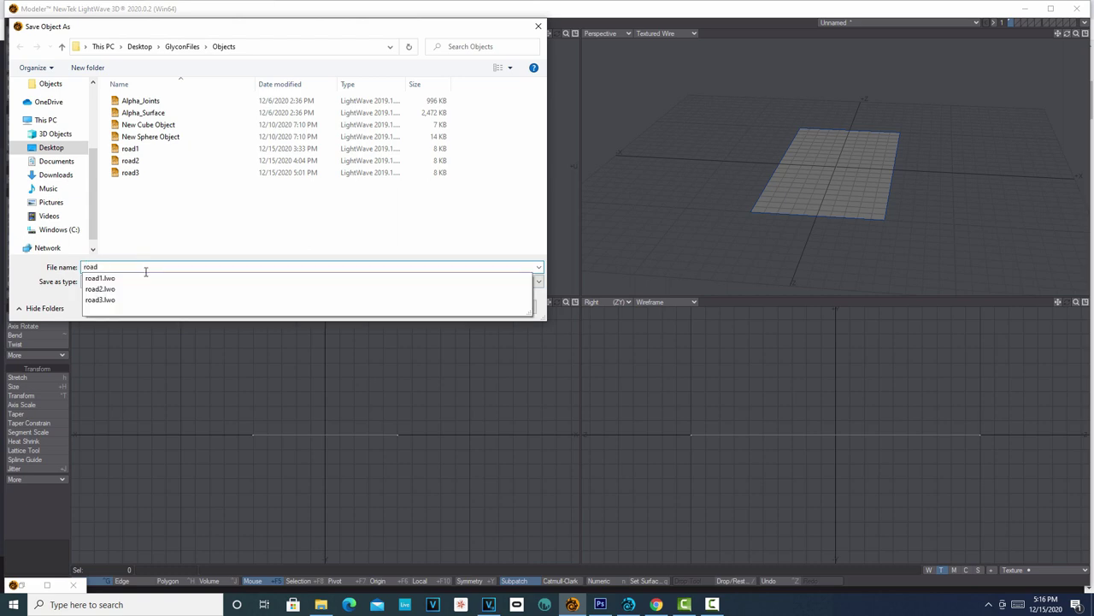
{"action": "type", "text": "4"}
{"action": "left_click", "coordinate": [453, 306]}
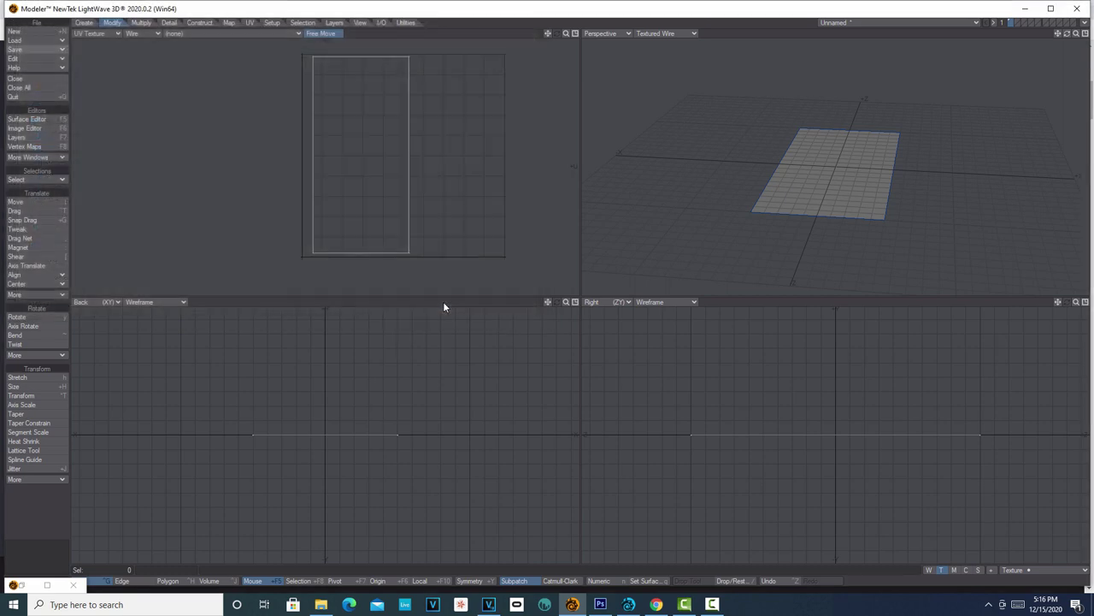
{"action": "left_click", "coordinate": [601, 604]}
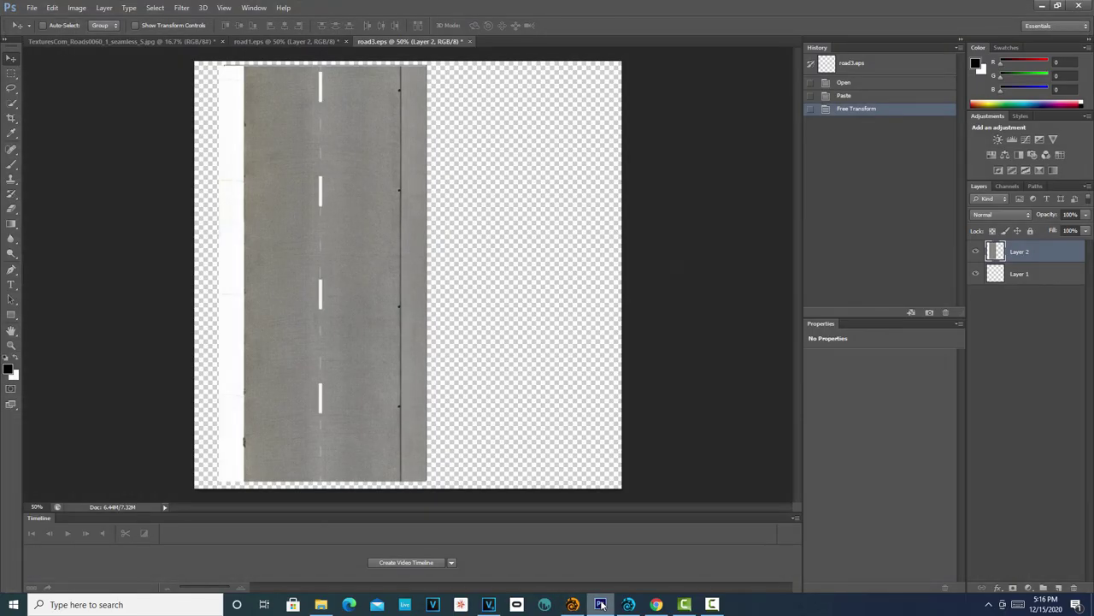
- Close road3.eps in Photoshop without saving its changes
{"action": "left_click", "coordinate": [31, 8]}
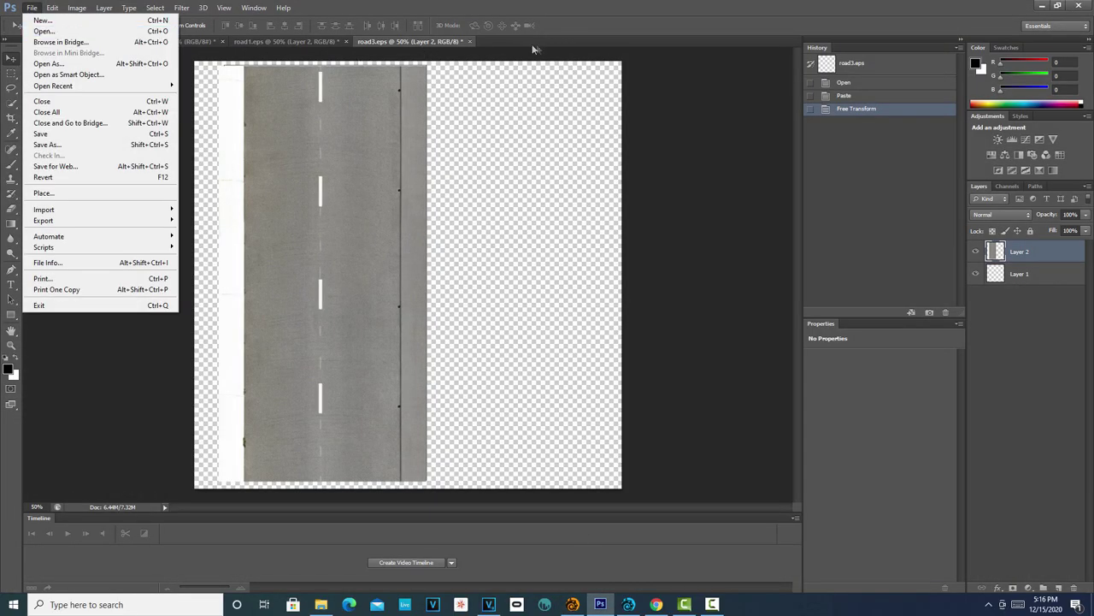
{"action": "left_click", "coordinate": [470, 43]}
{"action": "left_click", "coordinate": [469, 43]}
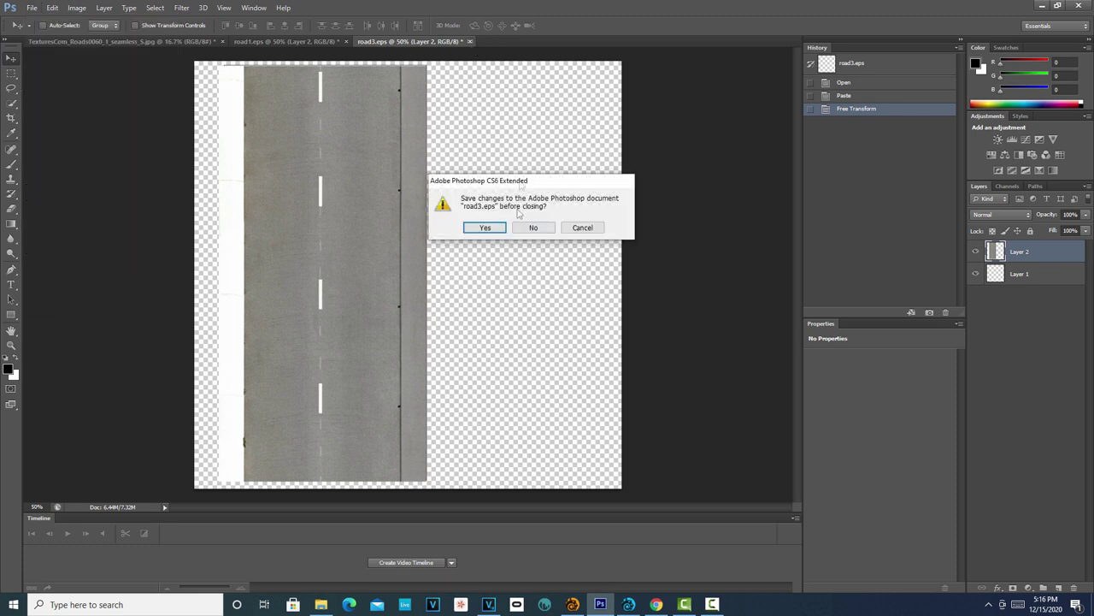
{"action": "left_click", "coordinate": [535, 227]}
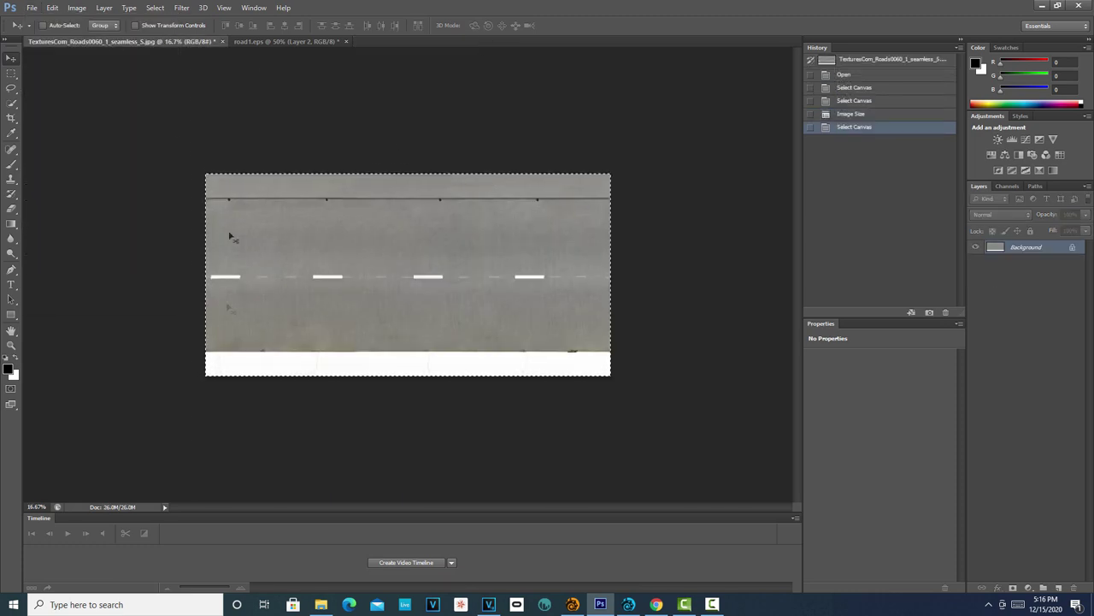
- Select road5 in the Open dialog, then cancel without opening it
{"action": "left_click", "coordinate": [33, 8]}
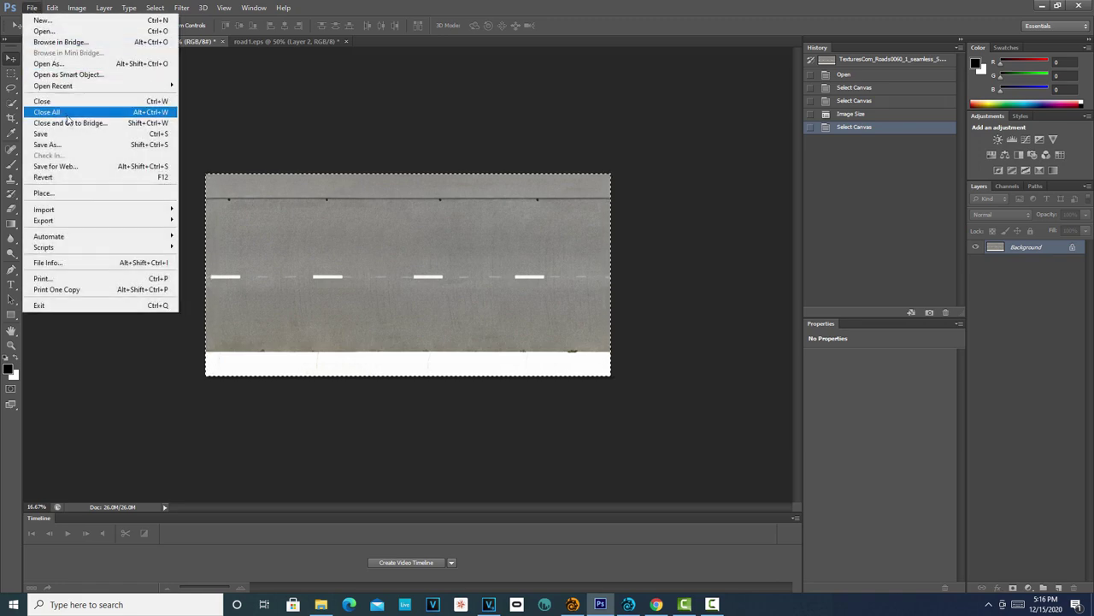
{"action": "left_click", "coordinate": [42, 31]}
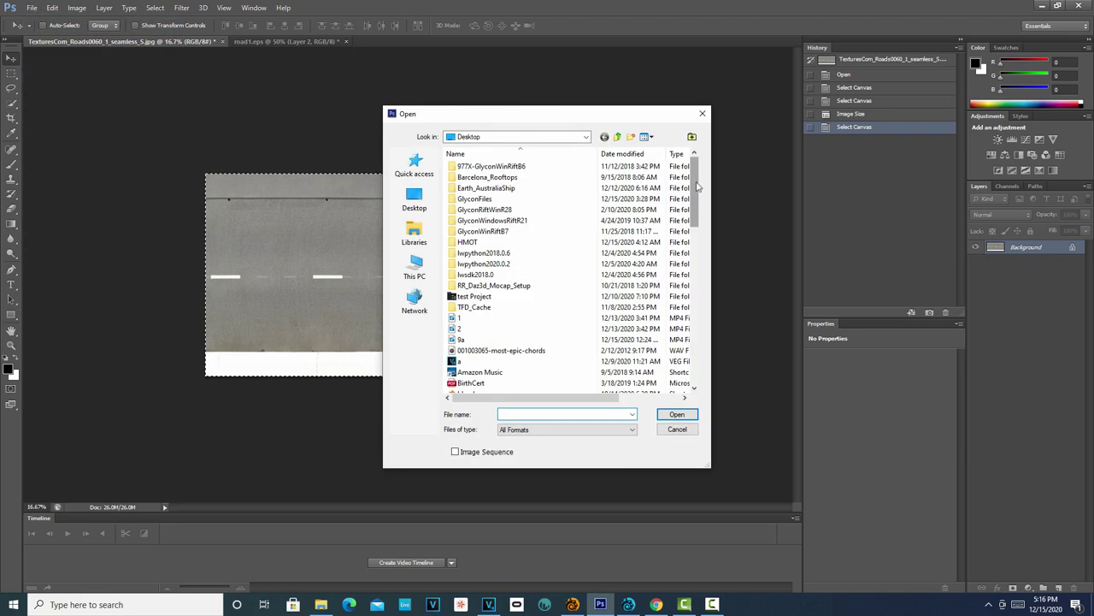
{"action": "left_click_drag", "start_coordinate": [698, 186], "coordinate": [701, 334]}
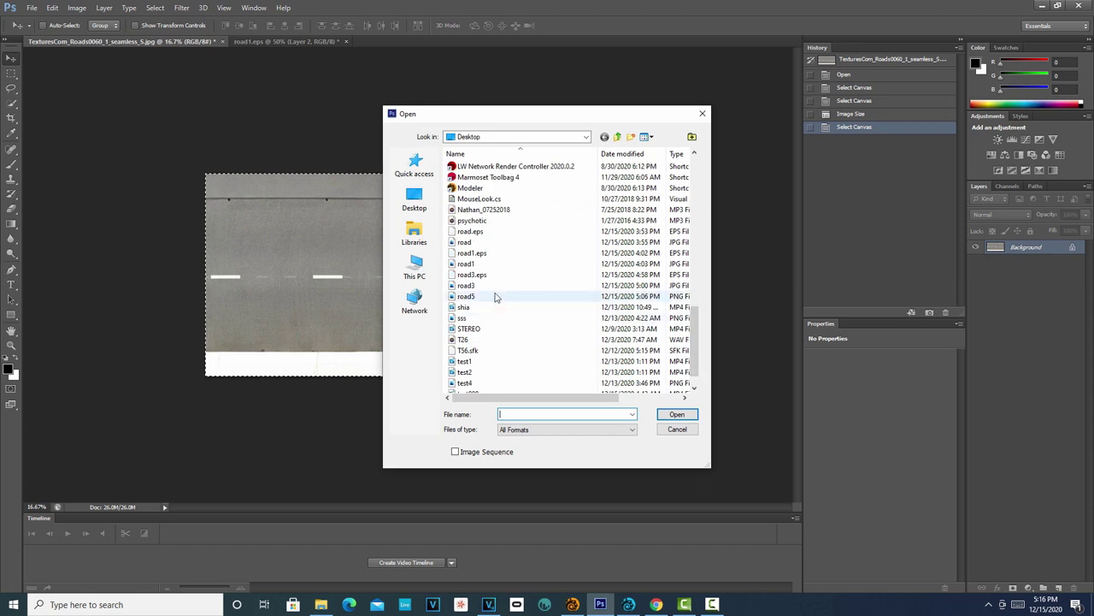
{"action": "left_click", "coordinate": [498, 296]}
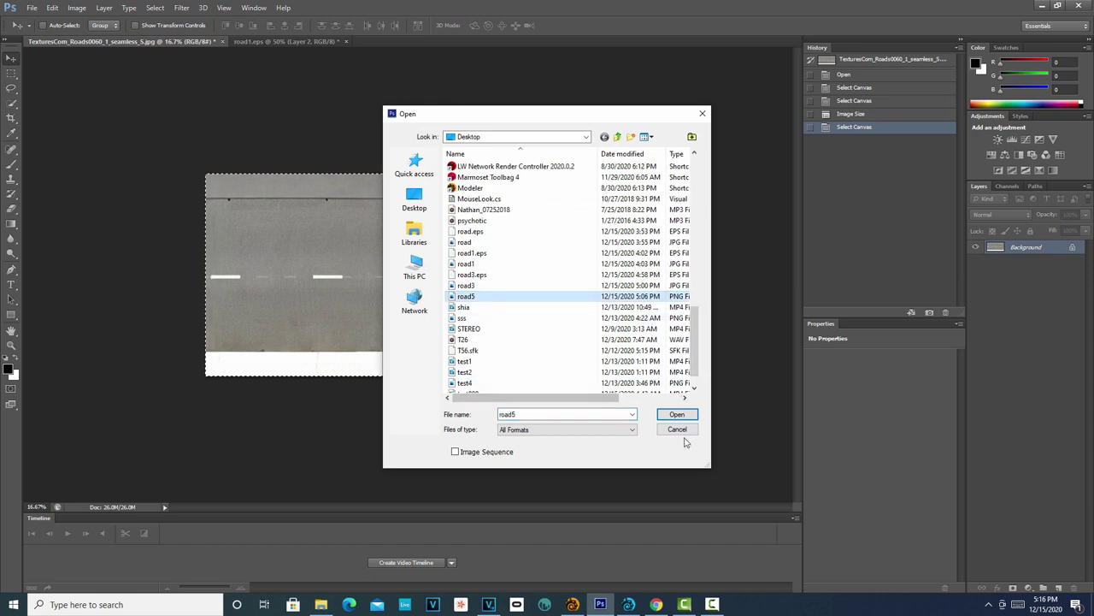
{"action": "left_click", "coordinate": [682, 430]}
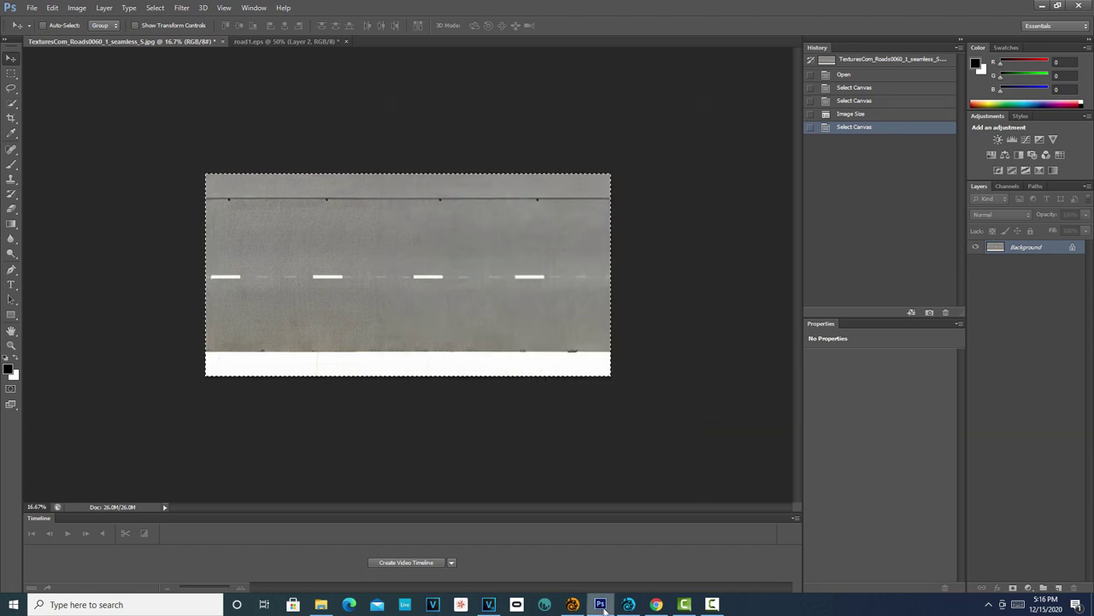
- Export the plane's UV layout from Modeler as road6.eps on the desktop
{"action": "left_click", "coordinate": [573, 604]}
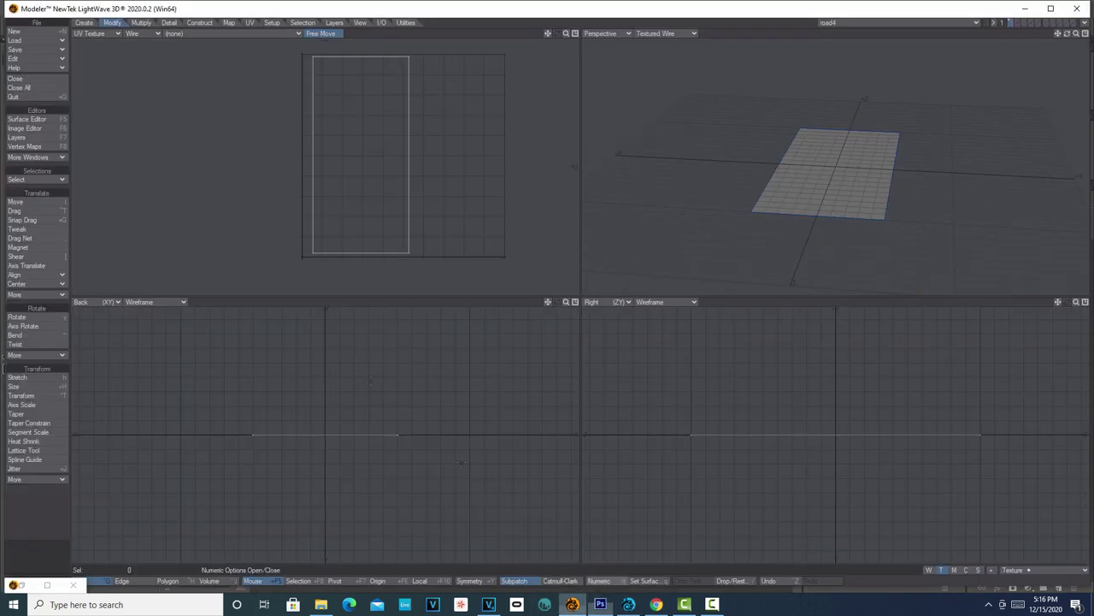
{"action": "left_click", "coordinate": [31, 49]}
{"action": "mouse_move", "coordinate": [77, 94]}
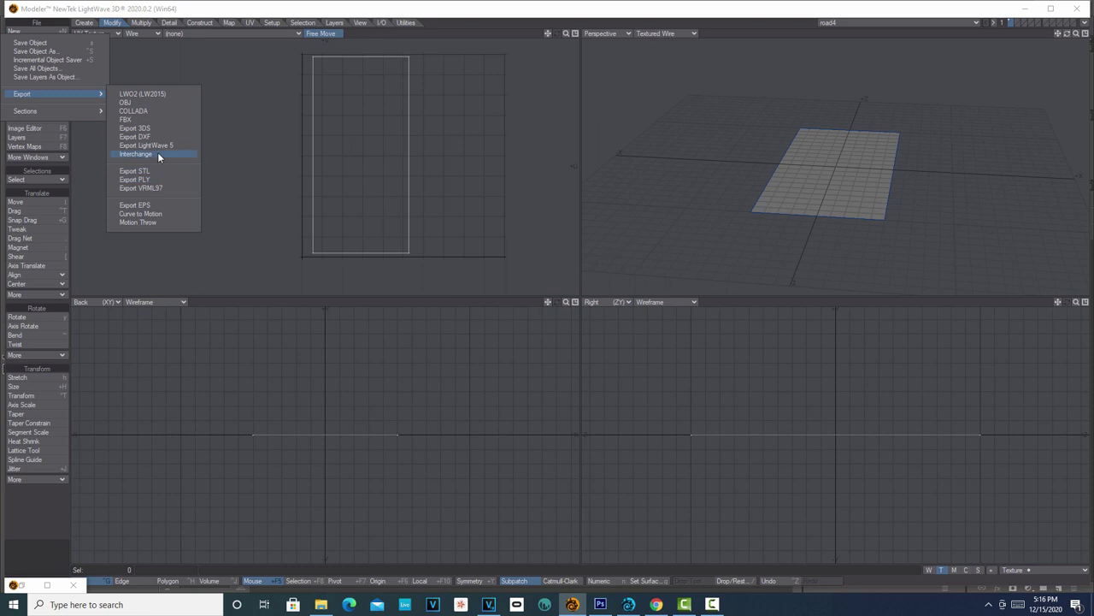
{"action": "left_click", "coordinate": [161, 206]}
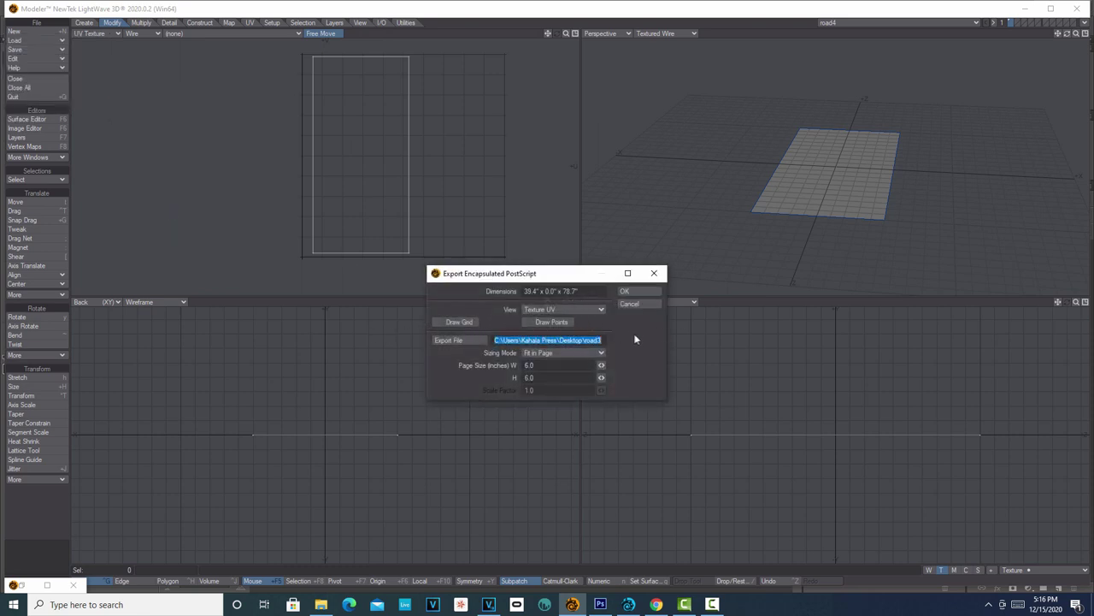
{"action": "left_click", "coordinate": [601, 339]}
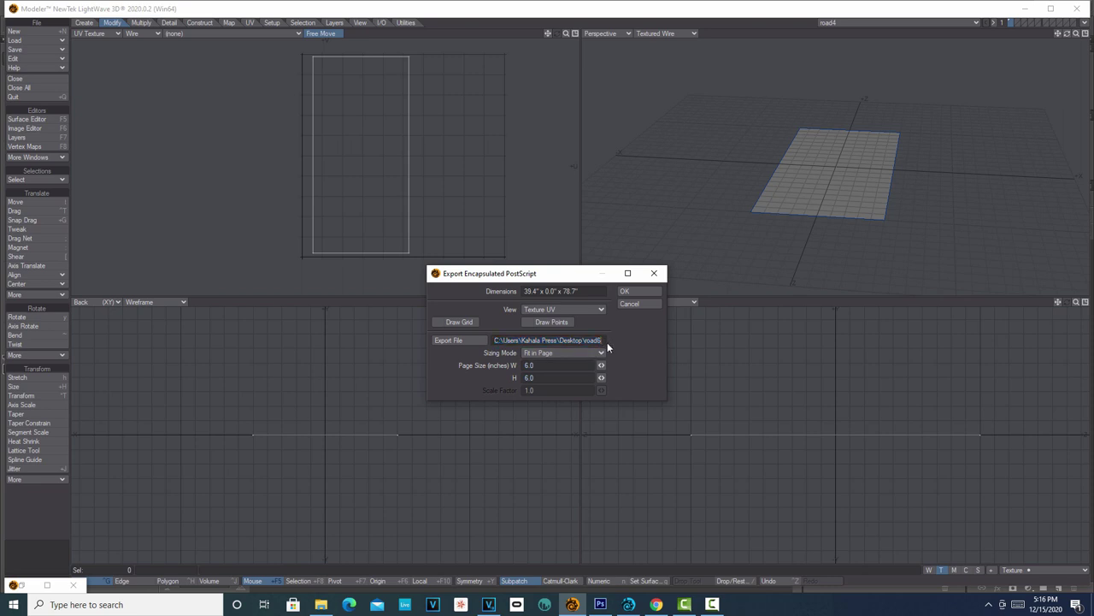
{"action": "left_click", "coordinate": [625, 292]}
{"action": "left_click", "coordinate": [601, 604]}
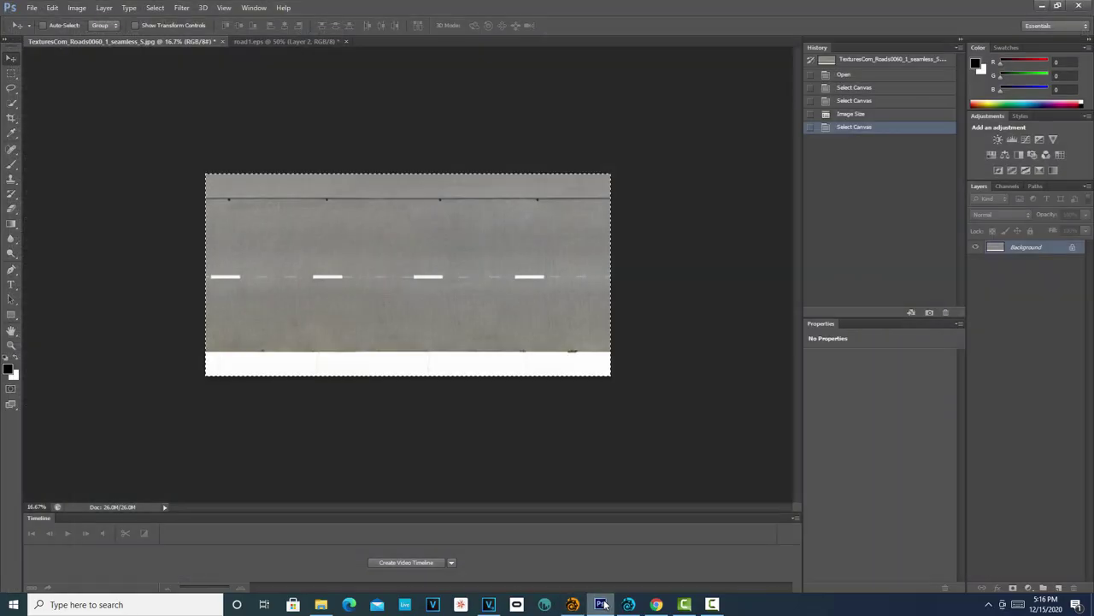
- Open road6.eps rasterized at 300 ppi in RGB Color mode
{"action": "left_click", "coordinate": [32, 8]}
{"action": "left_click", "coordinate": [41, 35]}
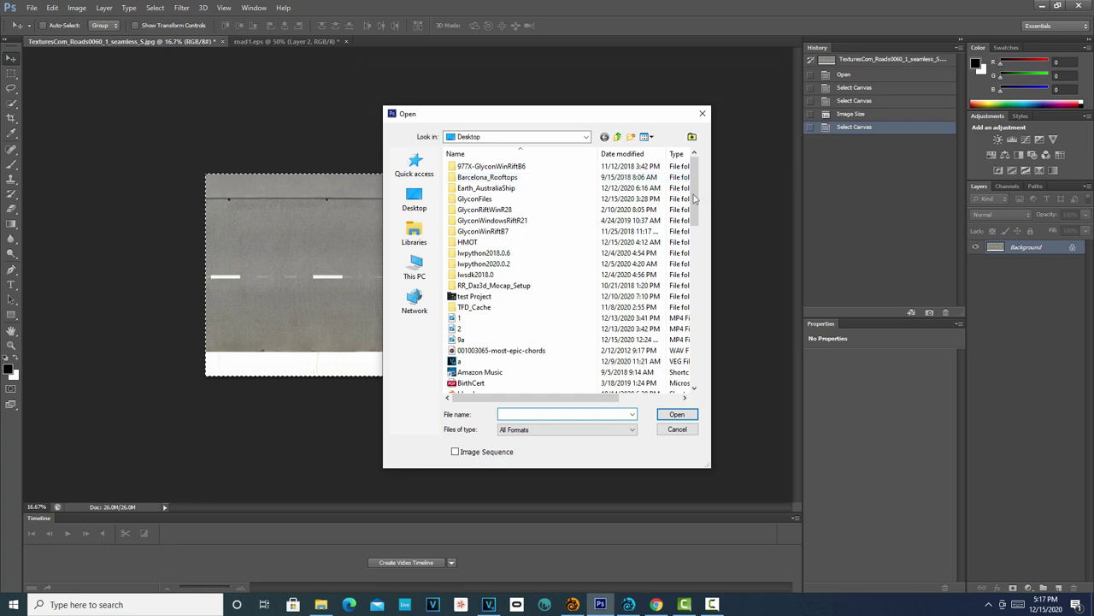
{"action": "left_click_drag", "start_coordinate": [694, 199], "coordinate": [703, 326]}
{"action": "left_click", "coordinate": [499, 362]}
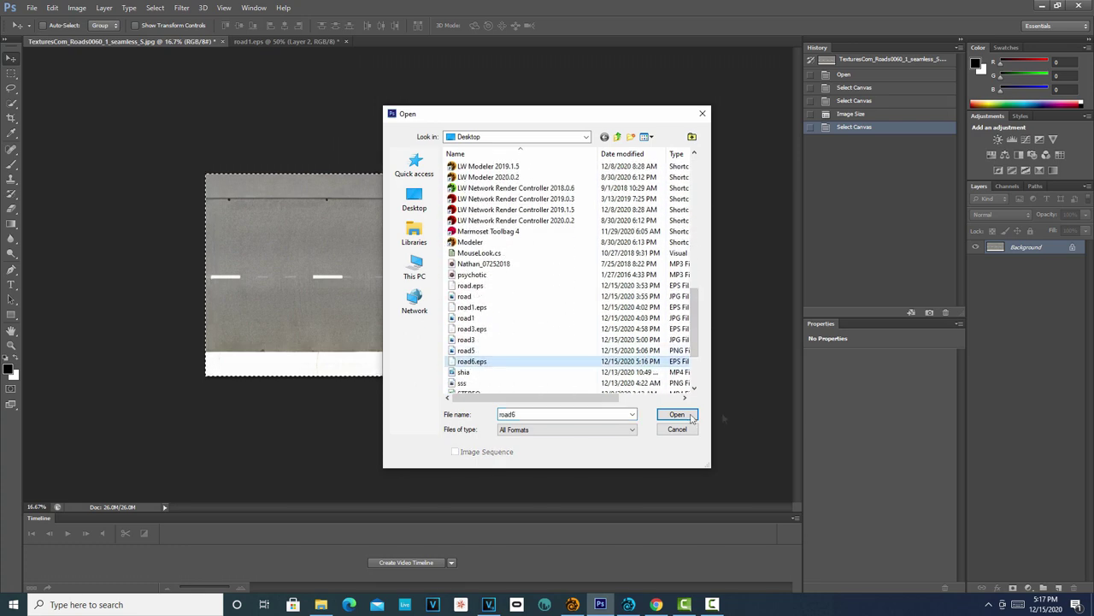
{"action": "left_click", "coordinate": [691, 415]}
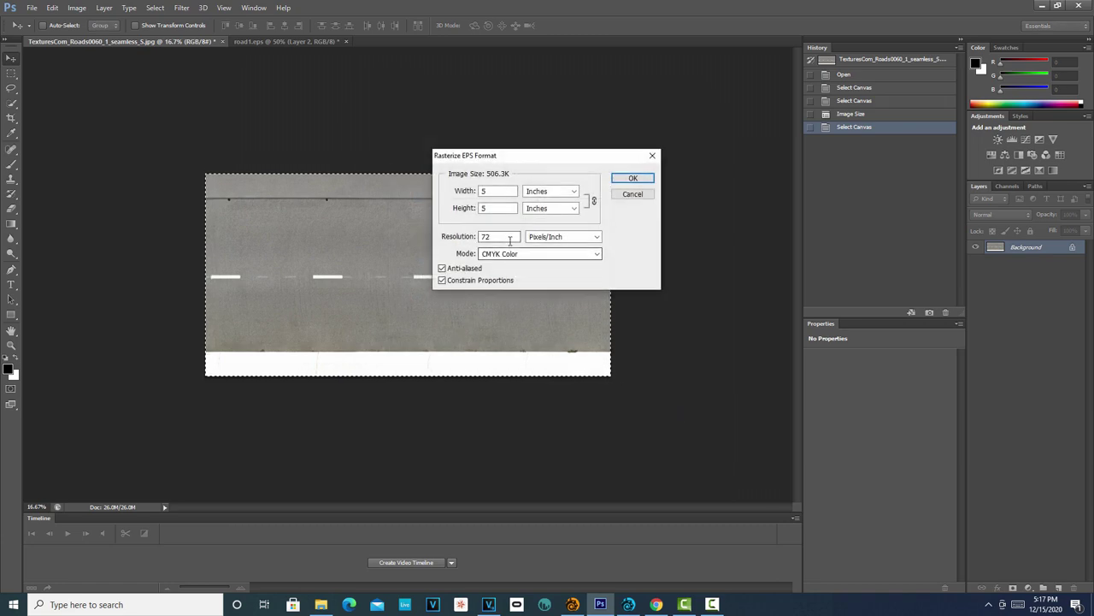
{"action": "double_click", "coordinate": [509, 241]}
{"action": "type", "text": "3"}
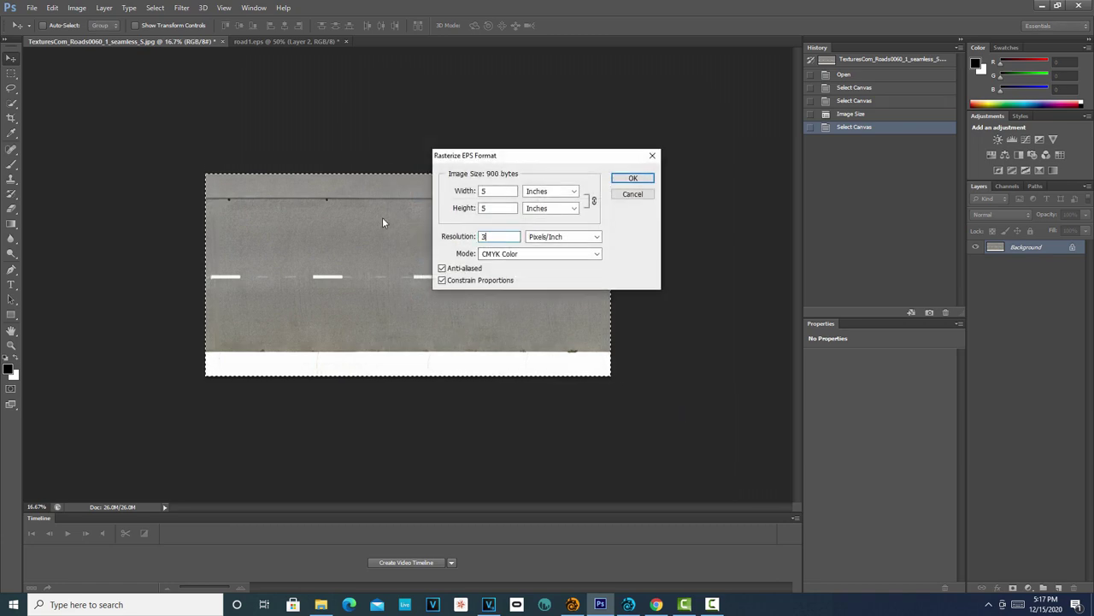
{"action": "type", "text": "00"}
{"action": "left_click", "coordinate": [593, 257]}
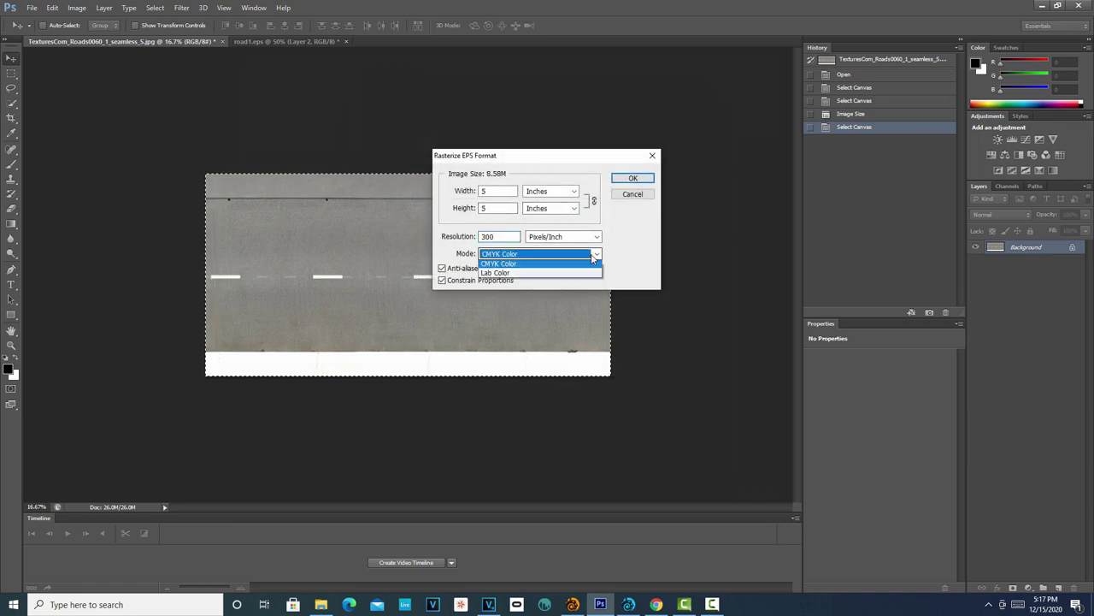
{"action": "left_click", "coordinate": [565, 276]}
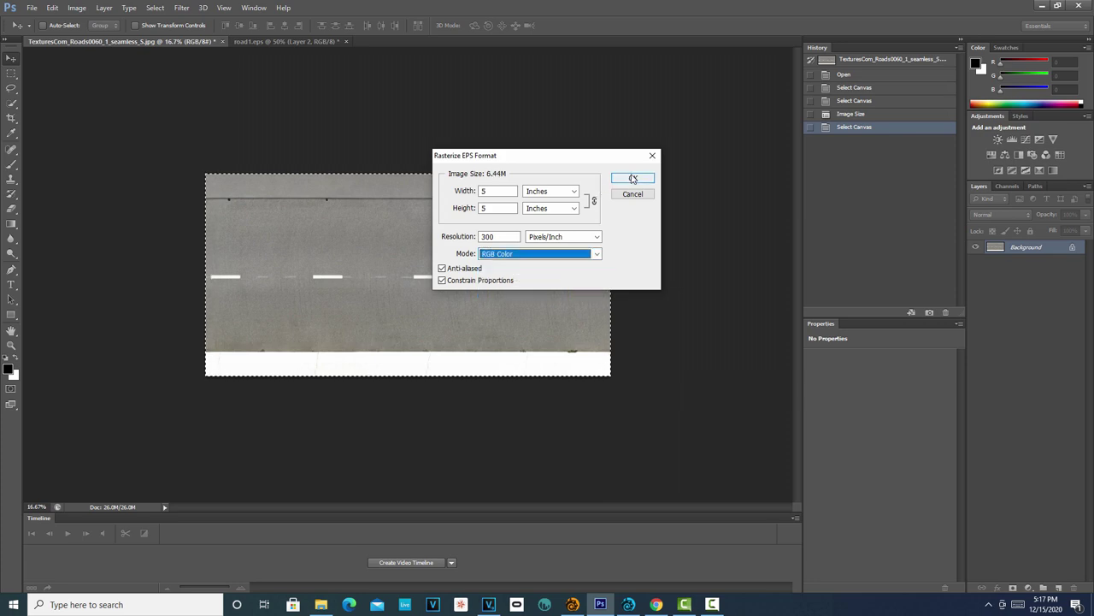
{"action": "left_click", "coordinate": [633, 178]}
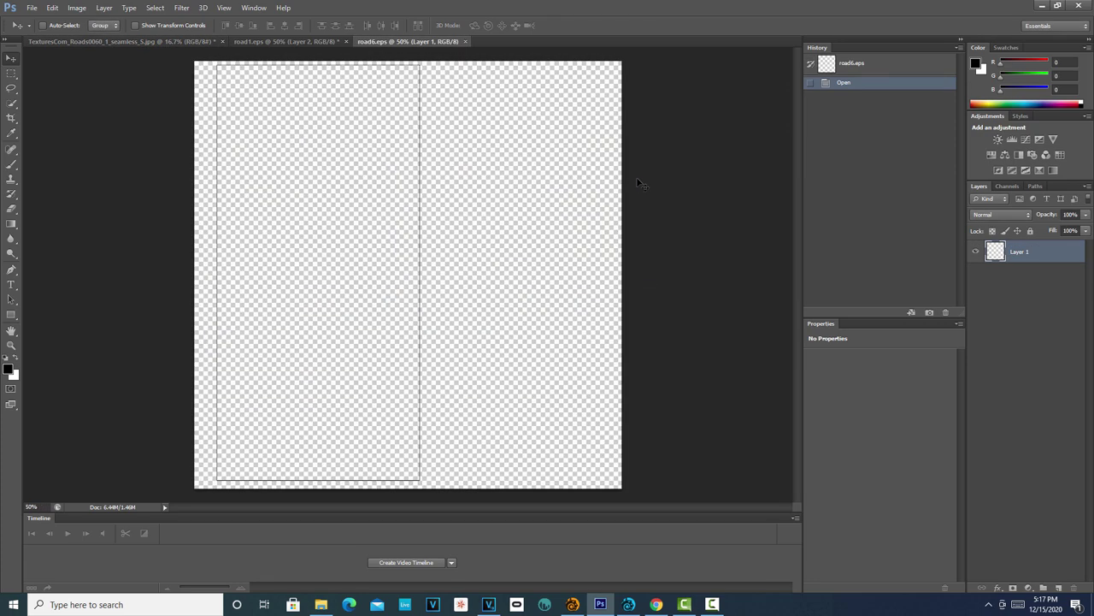
- Close road1.eps without saving and return to the TexturesCom road texture
{"action": "left_click", "coordinate": [273, 41]}
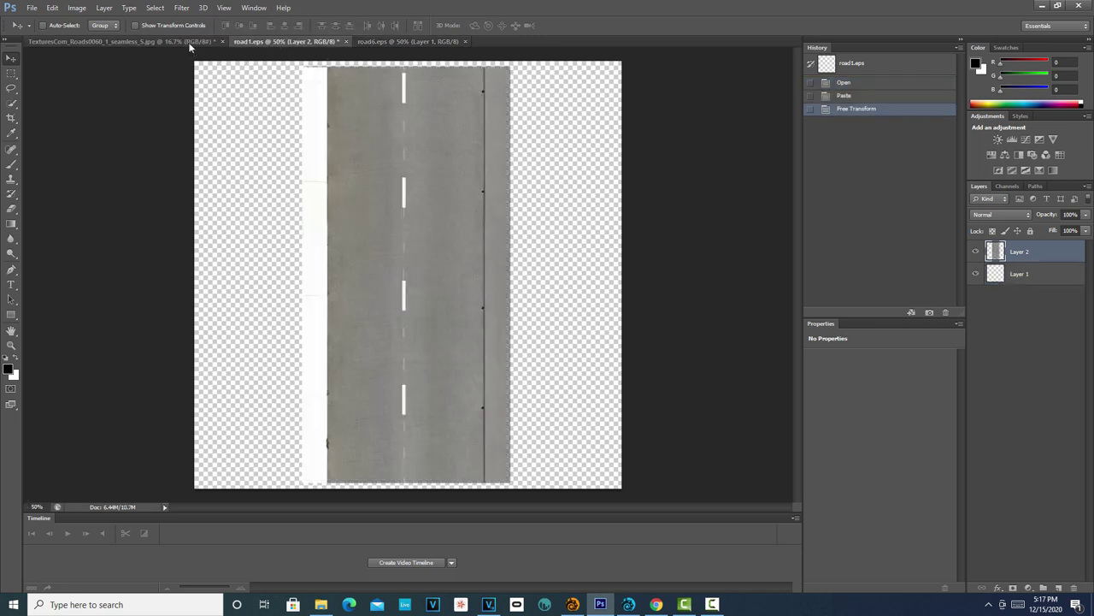
{"action": "left_click", "coordinate": [336, 42]}
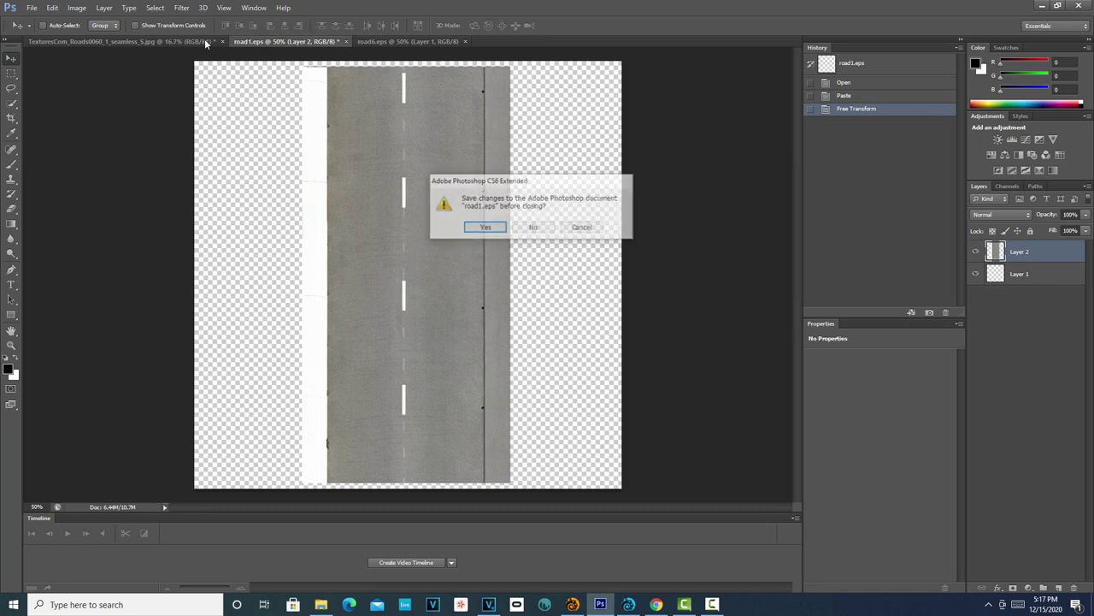
{"action": "left_click", "coordinate": [532, 228]}
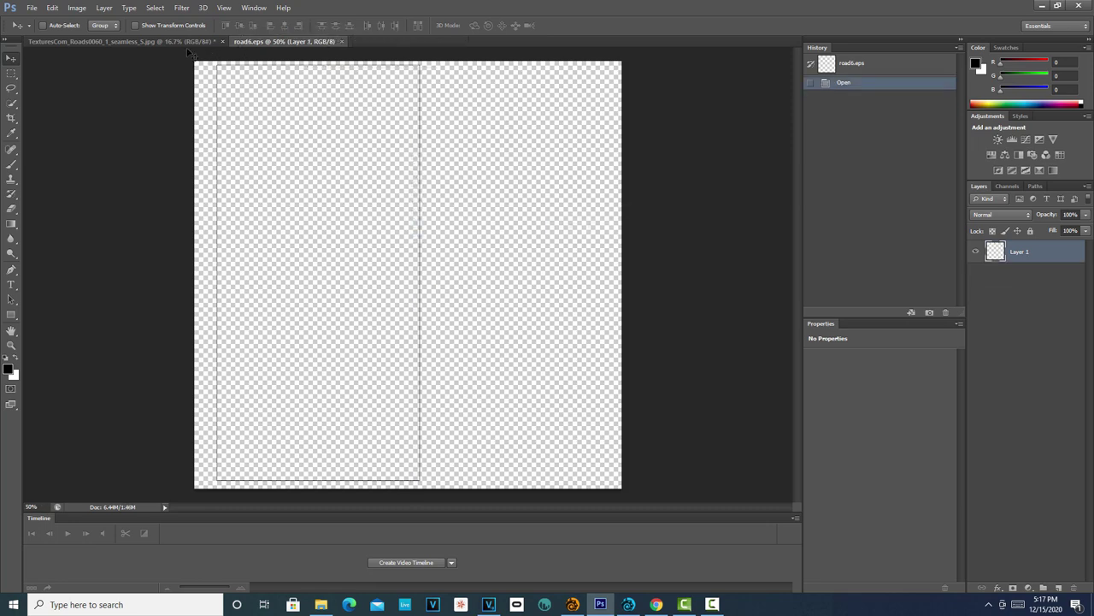
{"action": "left_click", "coordinate": [186, 44]}
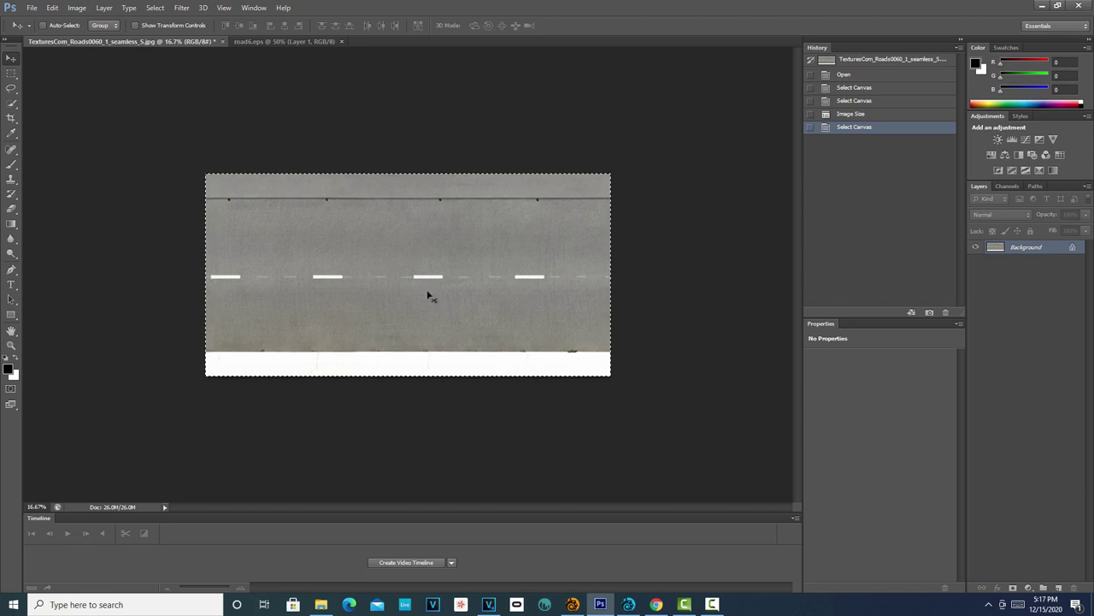
- Paste the whole road texture into road6.eps as a new layer
{"action": "key", "text": "ctrl+a"}
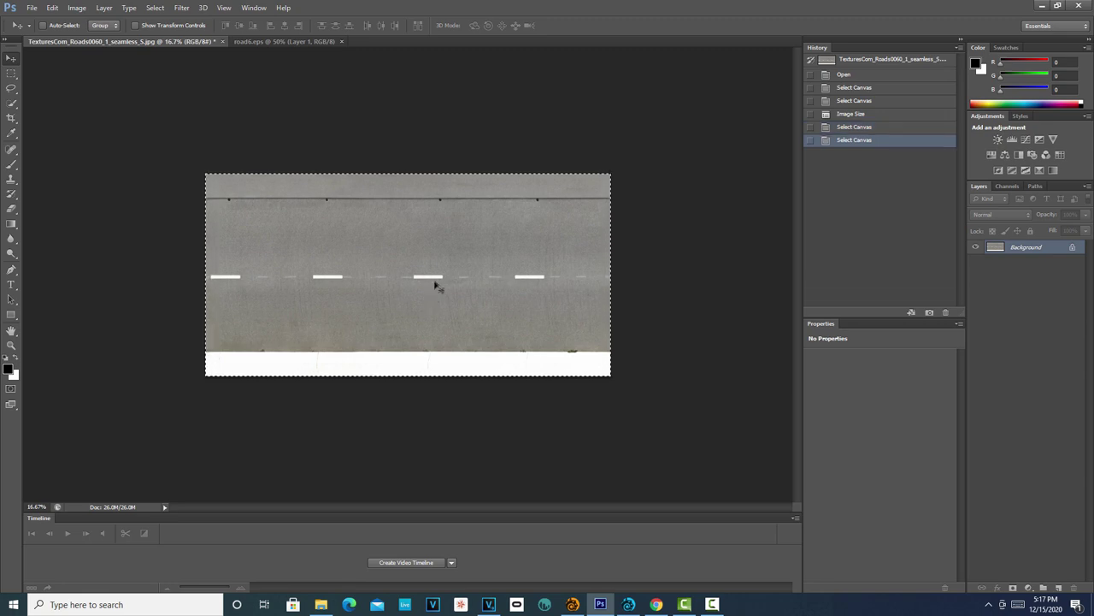
{"action": "left_click", "coordinate": [301, 43]}
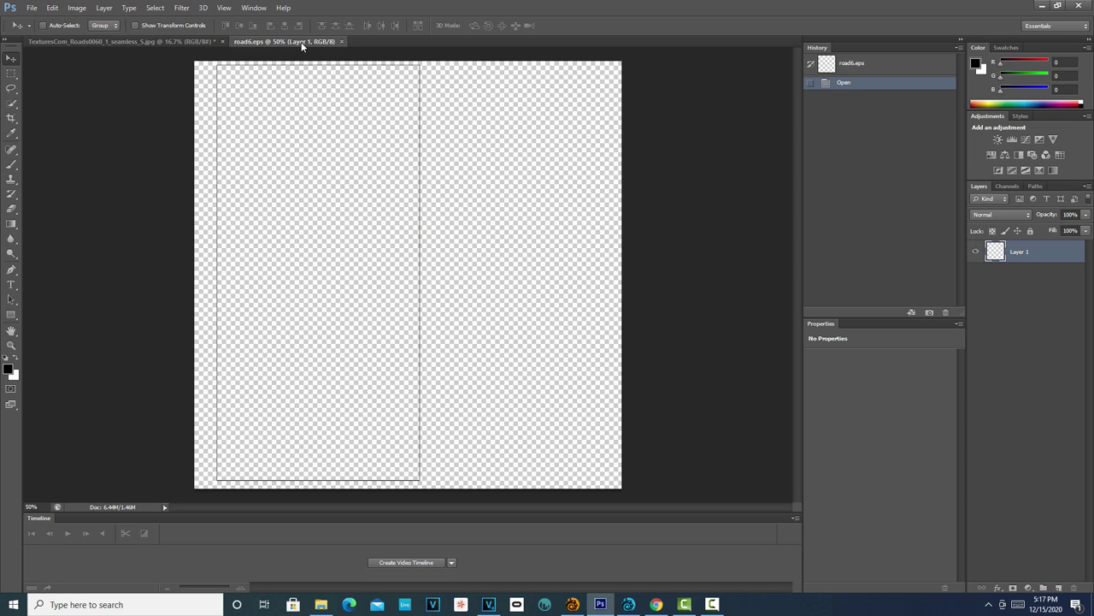
{"action": "key", "text": "ctrl+v"}
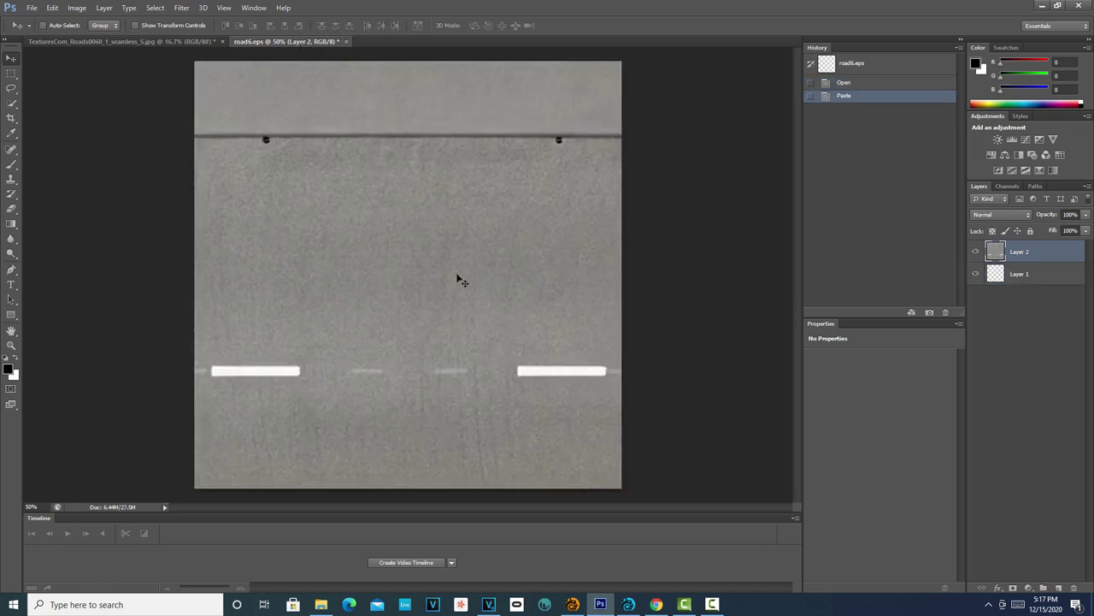
- Free Transform the pasted road down to about 42% and rotate it upright
{"action": "key", "text": "ctrl+t"}
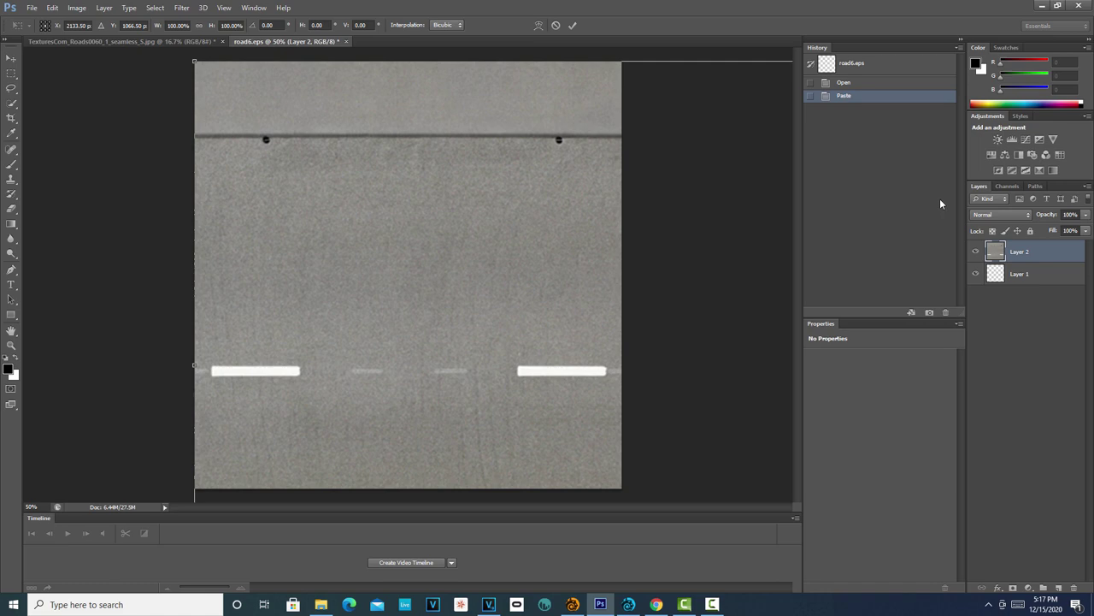
{"action": "key", "text": "ctrl+minus"}
{"action": "key", "text": "ctrl+minus"}
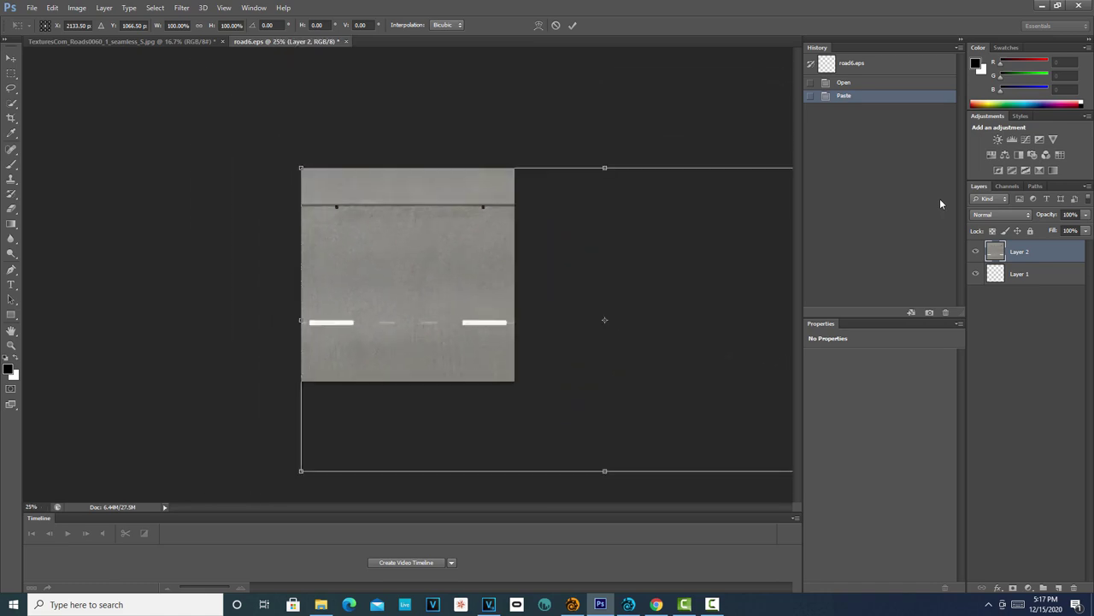
{"action": "key", "text": "ctrl+minus"}
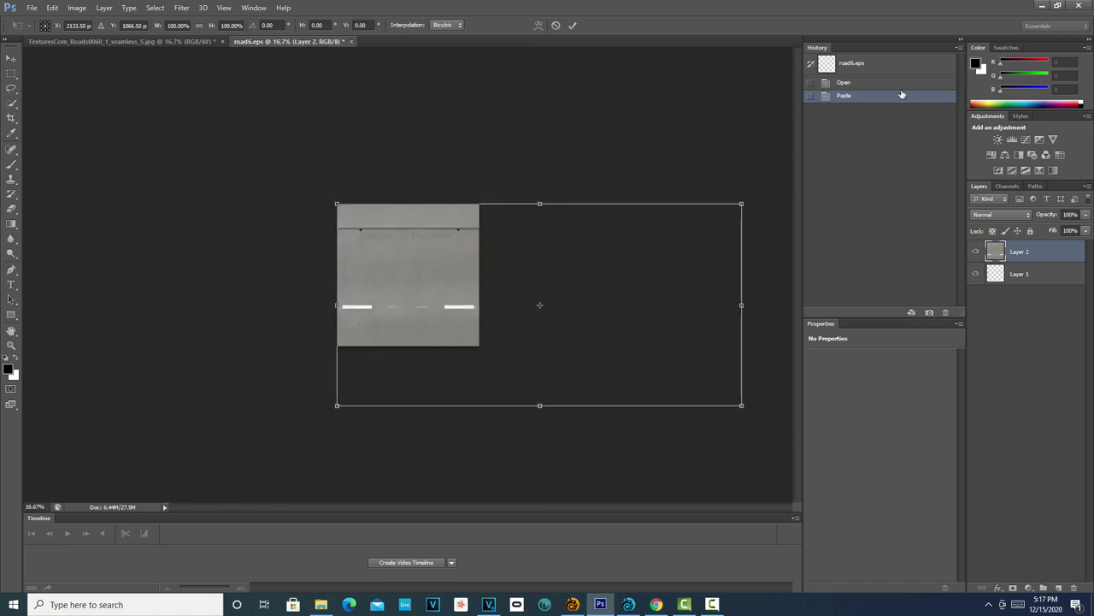
{"action": "left_click_drag", "start_coordinate": [742, 405], "coordinate": [506, 288], "text": "shift"}
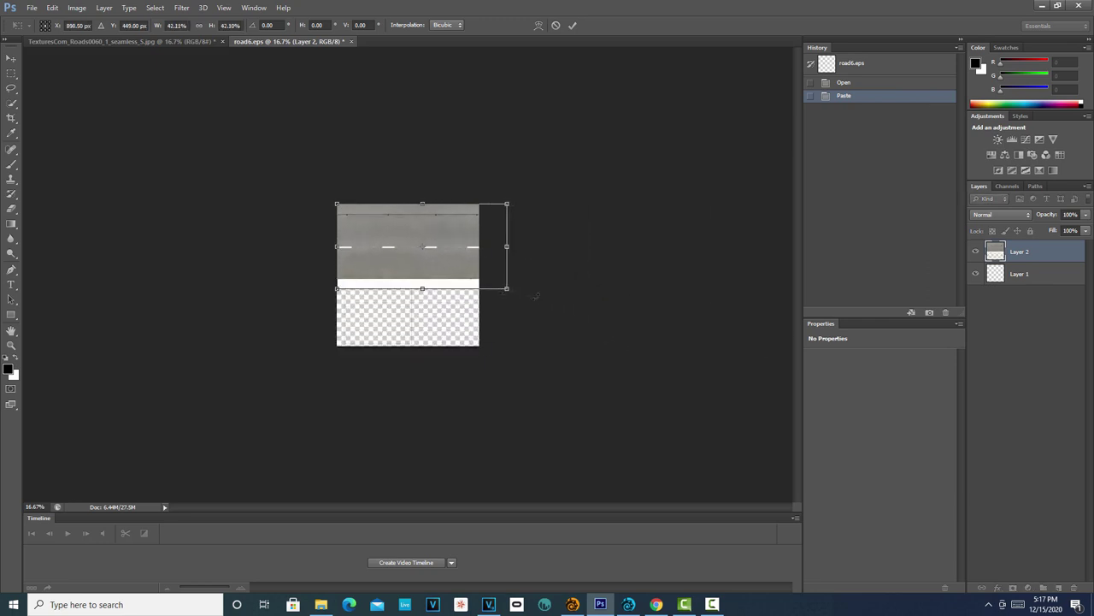
{"action": "key", "text": "ctrl+plus"}
{"action": "key", "text": "ctrl+plus"}
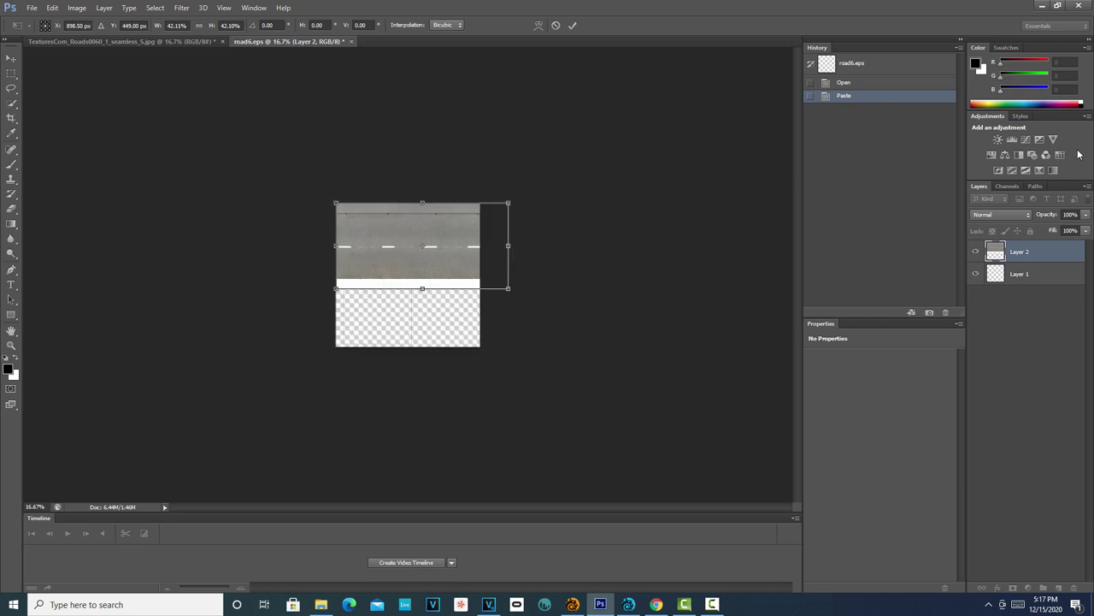
{"action": "key", "text": "ctrl+plus"}
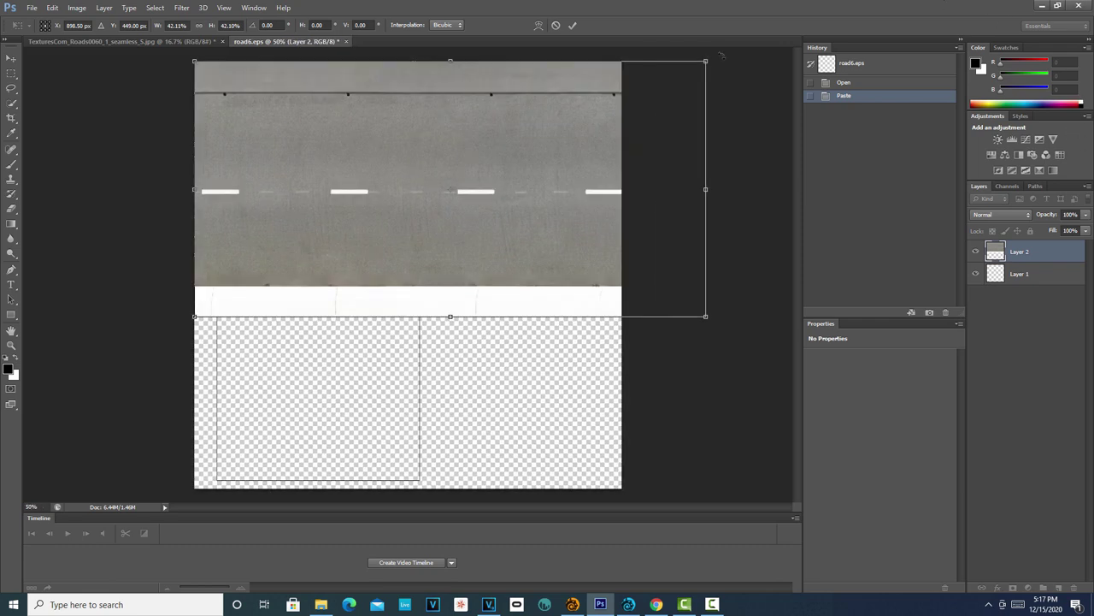
{"action": "left_click_drag", "start_coordinate": [723, 55], "coordinate": [598, 453]}
- Rotate the road to exactly 90° and shrink it to about 40%, moving it left and up
{"action": "left_click", "coordinate": [279, 24]}
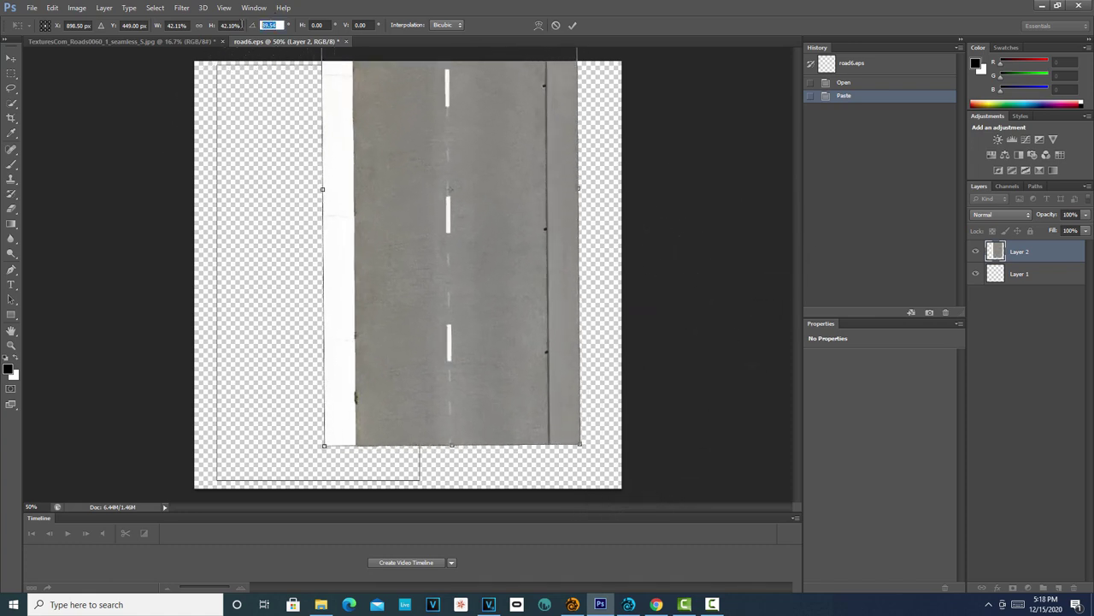
{"action": "type", "text": "90"}
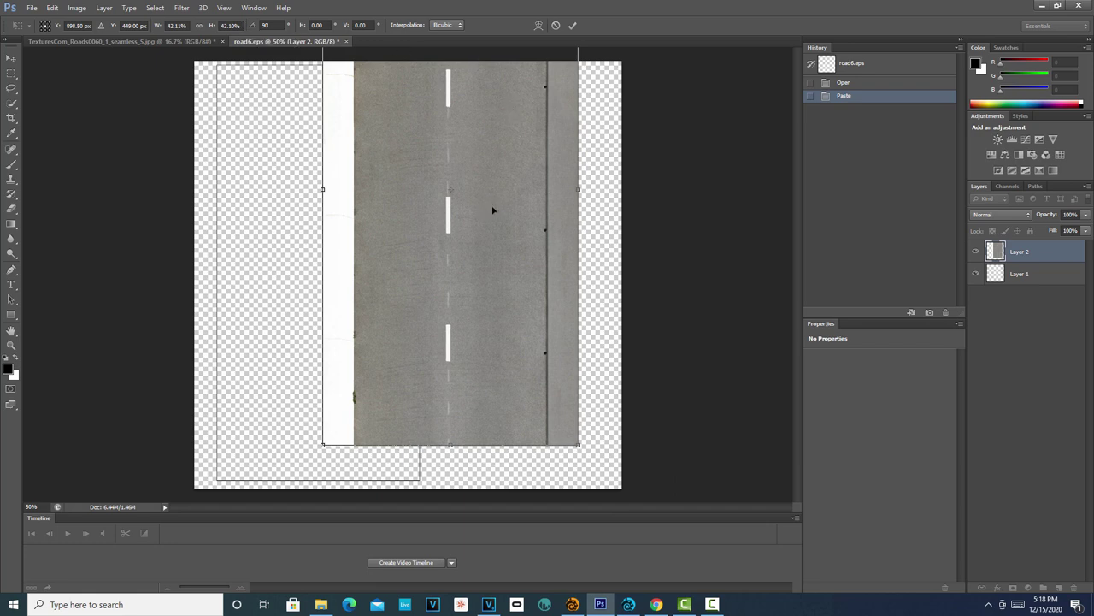
{"action": "left_click_drag", "start_coordinate": [492, 210], "coordinate": [348, 347]}
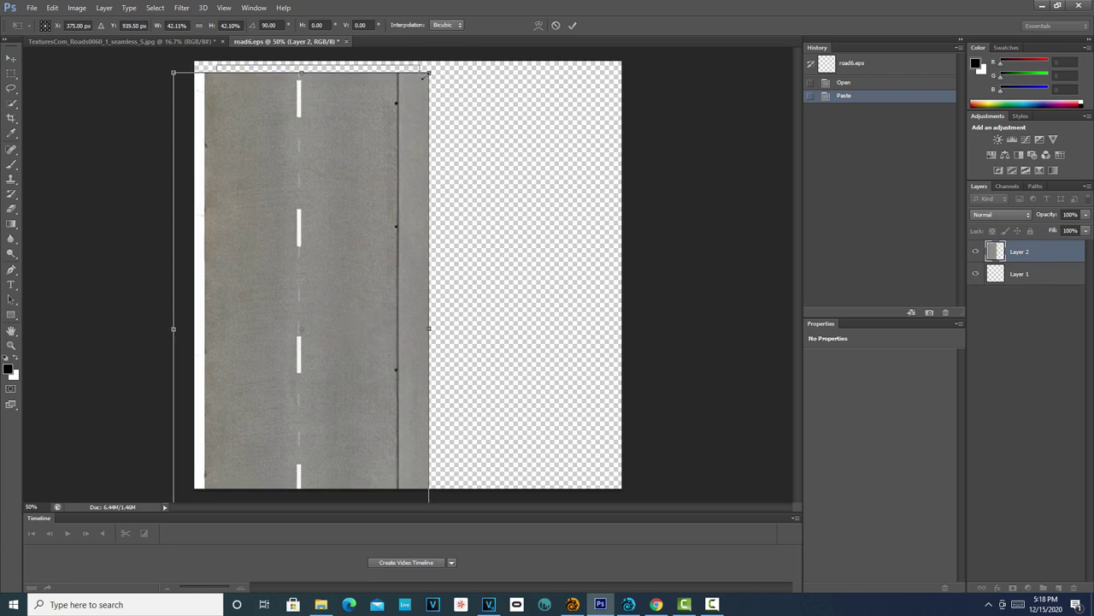
{"action": "left_click_drag", "start_coordinate": [430, 72], "coordinate": [418, 96], "text": "shift"}
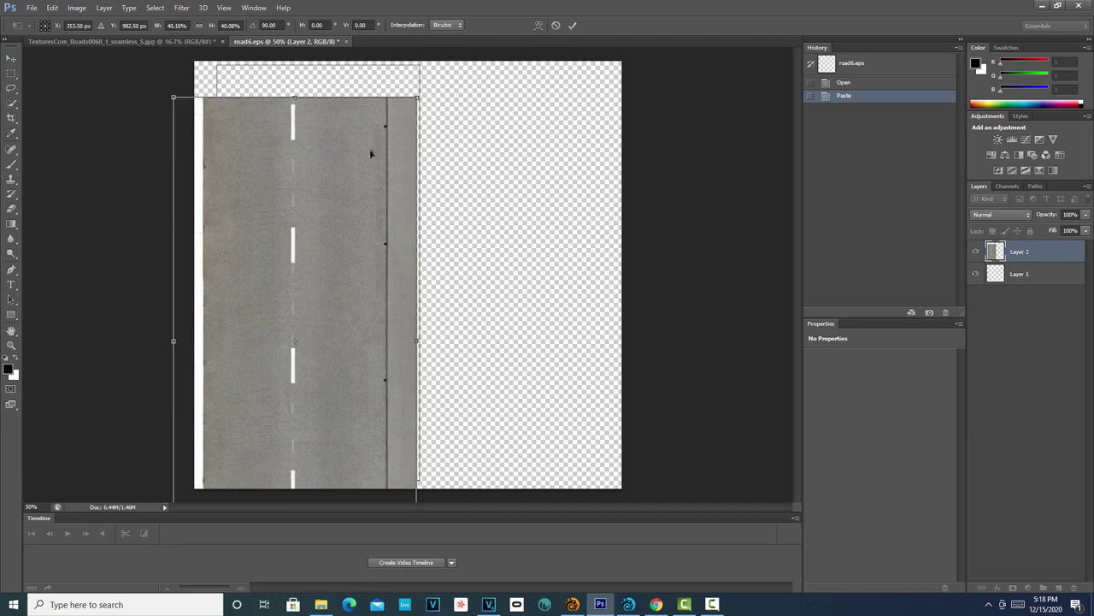
{"action": "left_click_drag", "start_coordinate": [370, 154], "coordinate": [376, 117]}
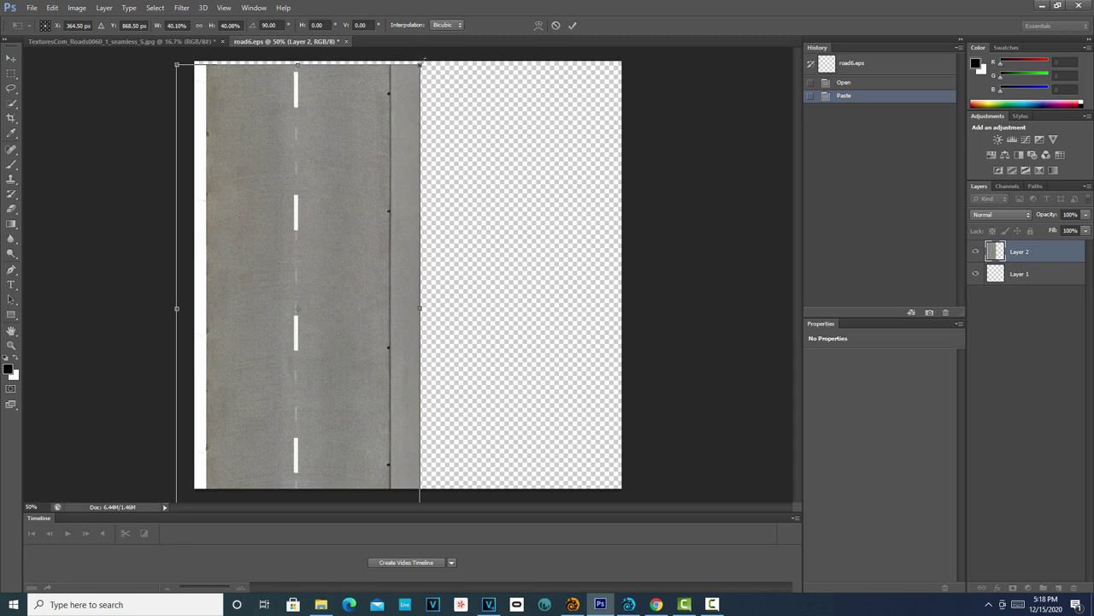
- Fit the road at about 34% scale against the canvas's left side, nudging it with arrow keys
{"action": "left_click_drag", "start_coordinate": [421, 63], "coordinate": [378, 147], "text": "shift"}
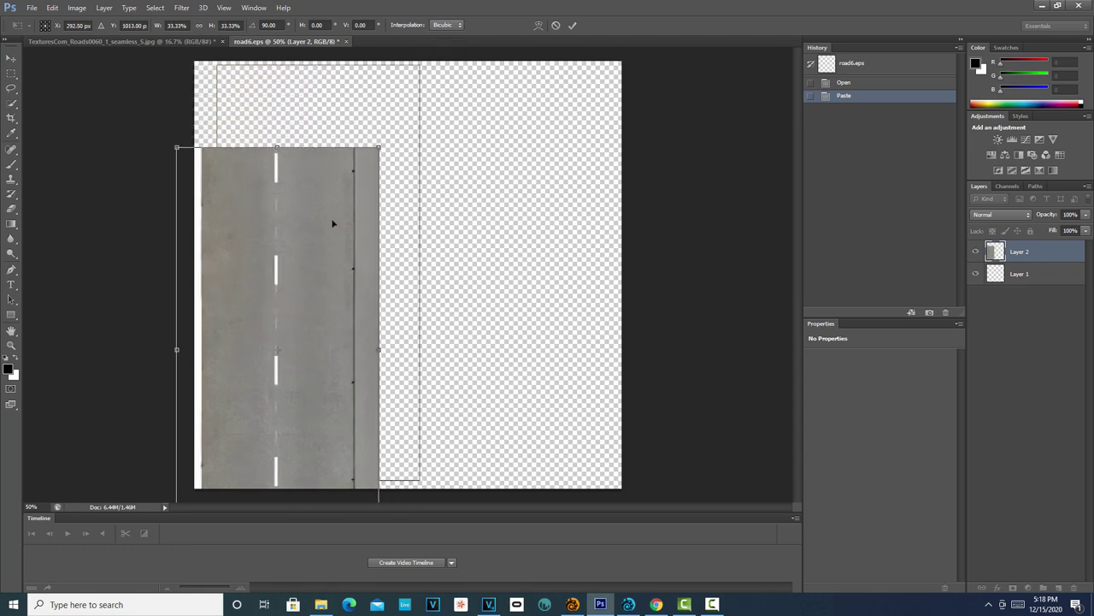
{"action": "left_click_drag", "start_coordinate": [332, 223], "coordinate": [368, 151]}
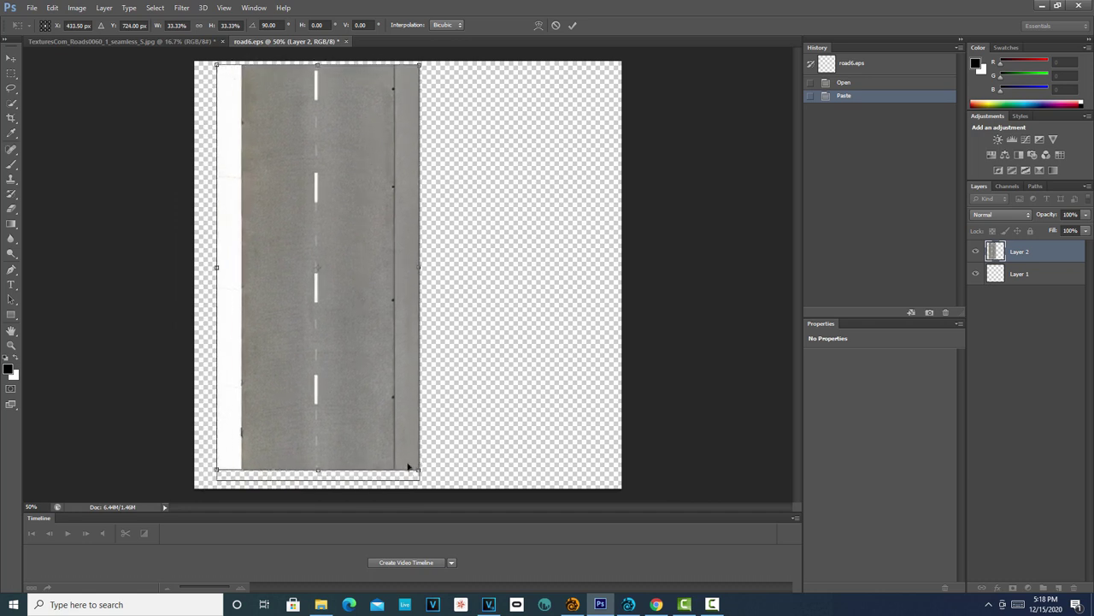
{"action": "left_click_drag", "start_coordinate": [417, 469], "coordinate": [420, 478], "text": "shift"}
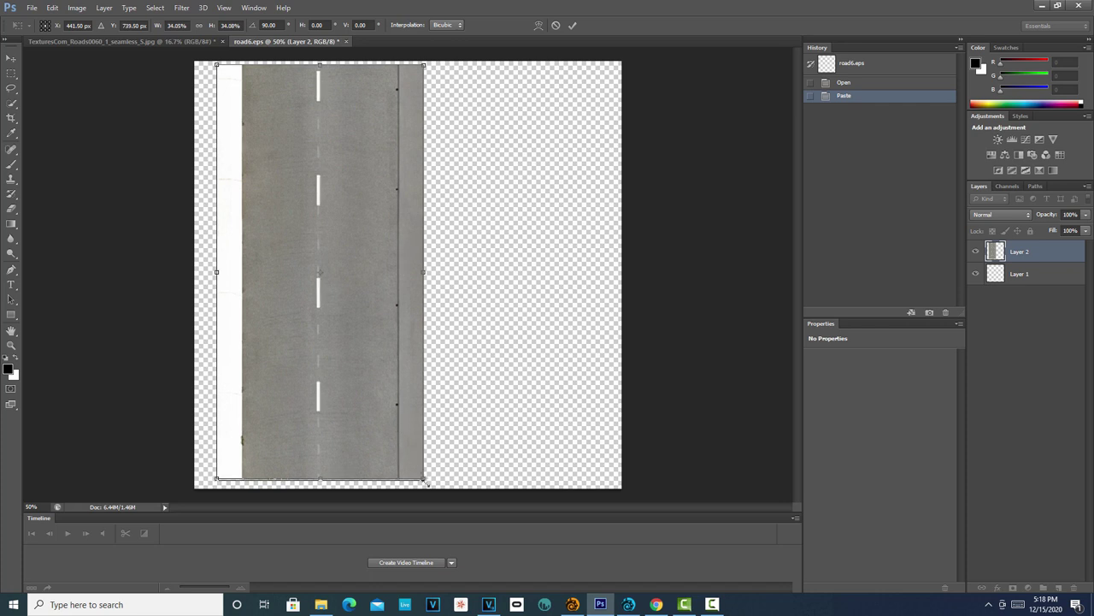
{"action": "left_click_drag", "start_coordinate": [425, 478], "coordinate": [426, 477], "text": "shift"}
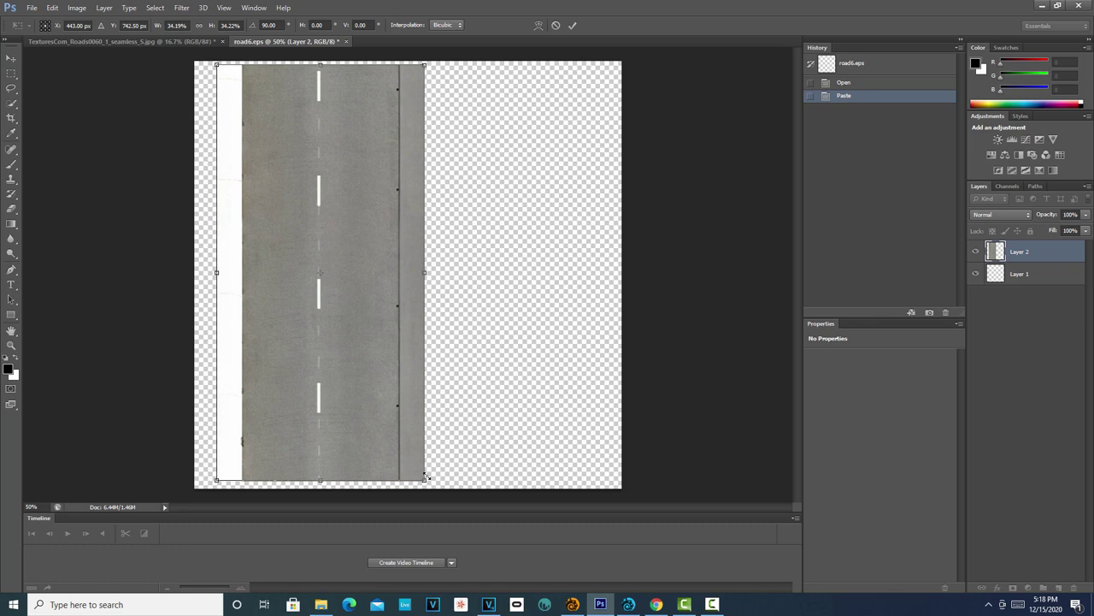
{"action": "key", "text": "Left"}
{"action": "key", "text": "Left"}
{"action": "key", "text": "Left"}
{"action": "key", "text": "Left"}
{"action": "key", "text": "Left"}
{"action": "key", "text": "Left"}
{"action": "key", "text": "Left"}
{"action": "key", "text": "Left"}
{"action": "key", "text": "Left"}
{"action": "key", "text": "Left"}
{"action": "key", "text": "Left"}
{"action": "key", "text": "Left"}
{"action": "key", "text": "Left"}
{"action": "key", "text": "Left"}
{"action": "key", "text": "Left"}
{"action": "key", "text": "Left"}
{"action": "key", "text": "Left"}
{"action": "key", "text": "Left"}
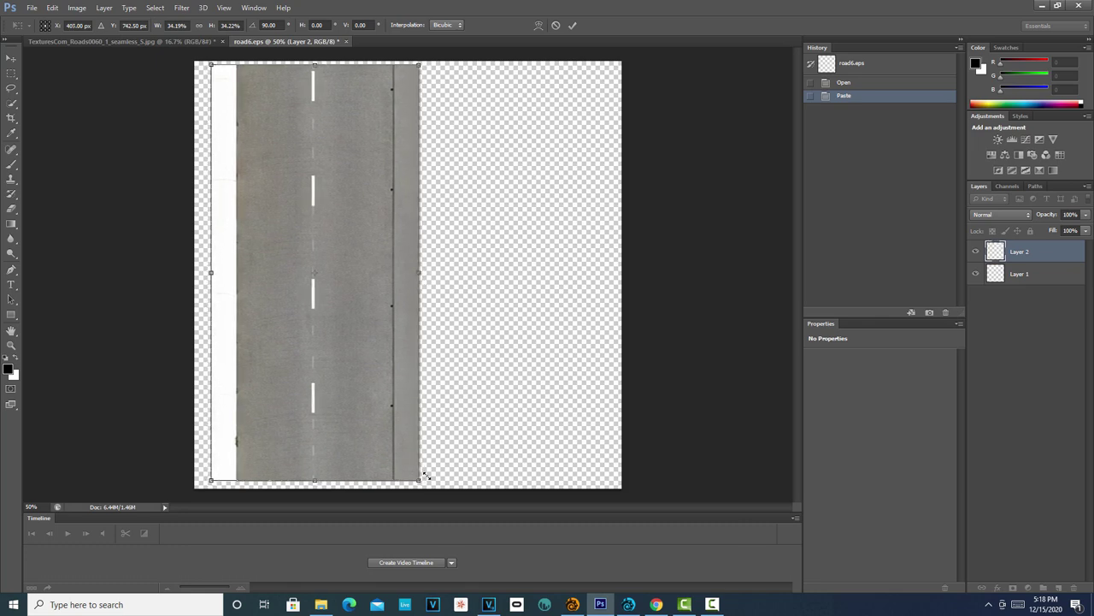
{"action": "key", "text": "Left"}
{"action": "key", "text": "Left"}
{"action": "key", "text": "Left"}
{"action": "key", "text": "Left"}
{"action": "key", "text": "Left"}
{"action": "key", "text": "Left"}
{"action": "key", "text": "Left"}
{"action": "key", "text": "Left"}
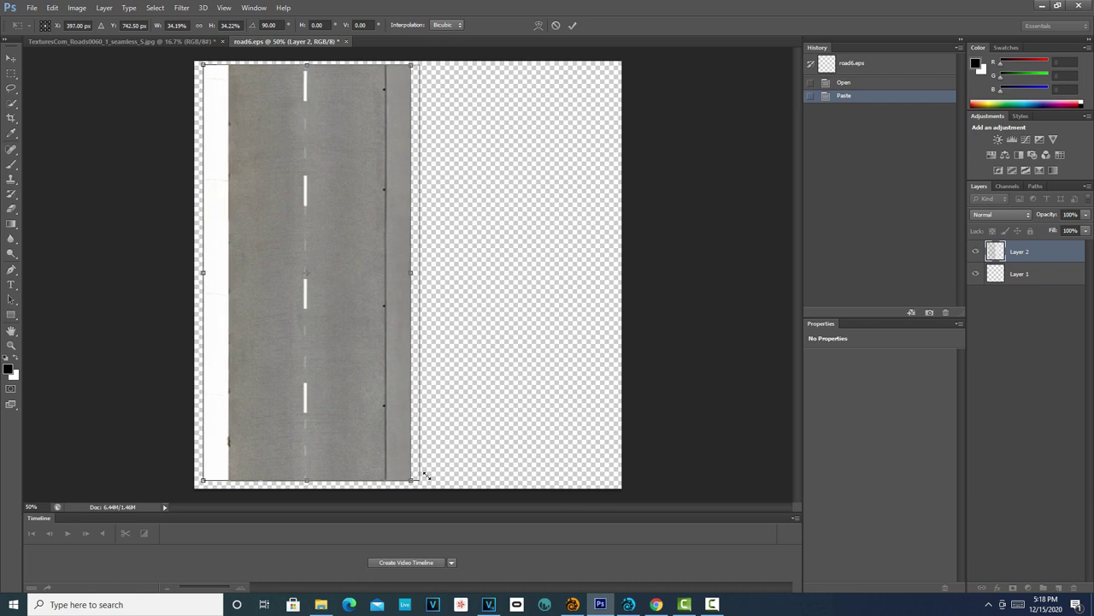
{"action": "key", "text": "Right"}
{"action": "key", "text": "Right"}
{"action": "key", "text": "Right"}
{"action": "key", "text": "Right"}
{"action": "key", "text": "Right"}
{"action": "key", "text": "Right"}
{"action": "key", "text": "Right"}
{"action": "key", "text": "Right"}
{"action": "key", "text": "Right"}
{"action": "key", "text": "Right"}
{"action": "key", "text": "Right"}
{"action": "key", "text": "Right"}
{"action": "key", "text": "Right"}
{"action": "key", "text": "Right"}
{"action": "key", "text": "Right"}
{"action": "key", "text": "Right"}
{"action": "key", "text": "Right"}
{"action": "key", "text": "Right"}
{"action": "key", "text": "Right"}
{"action": "key", "text": "Right"}
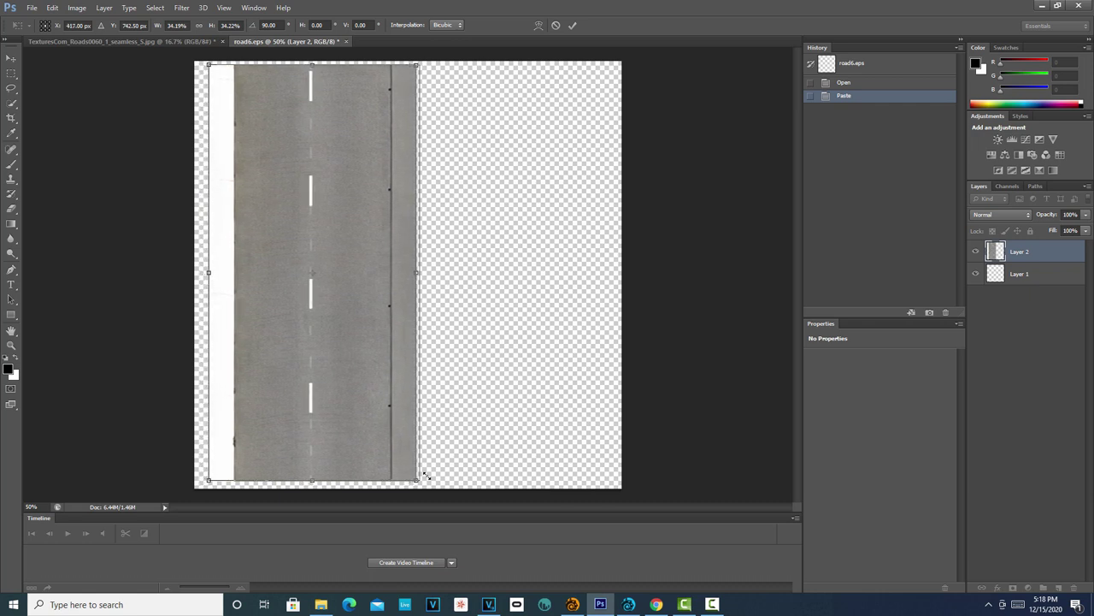
{"action": "key", "text": "Right"}
{"action": "key", "text": "Right"}
{"action": "key", "text": "Right"}
{"action": "key", "text": "Right"}
{"action": "key", "text": "Right"}
{"action": "key", "text": "Right"}
{"action": "key", "text": "Right"}
{"action": "key", "text": "Right"}
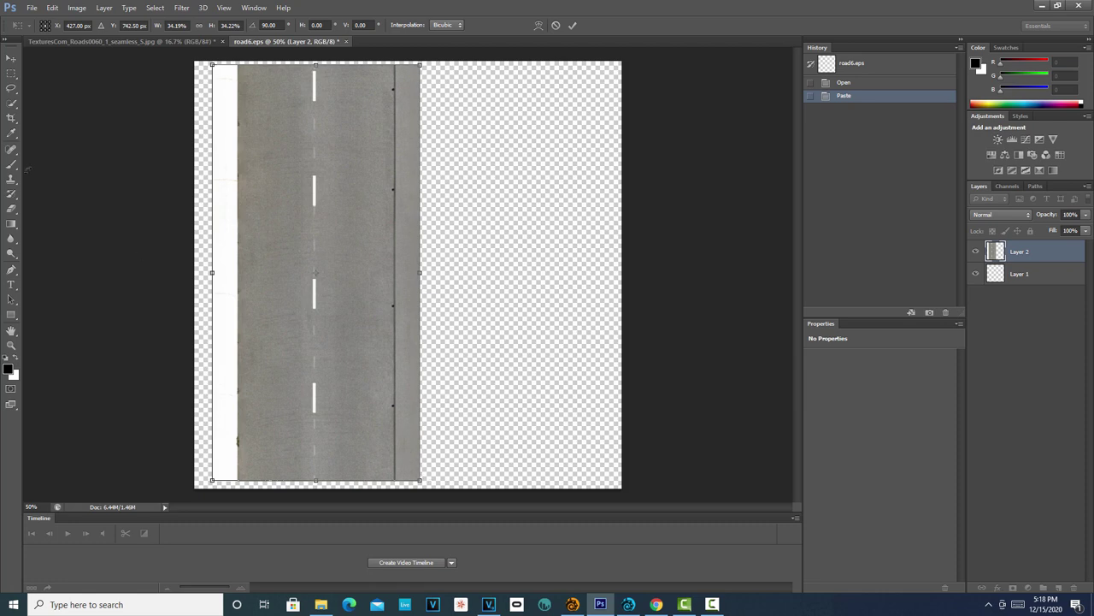
- Commit the road transform and save the image to the Desktop as road6.jpg in JPEG format
{"action": "left_click", "coordinate": [30, 9]}
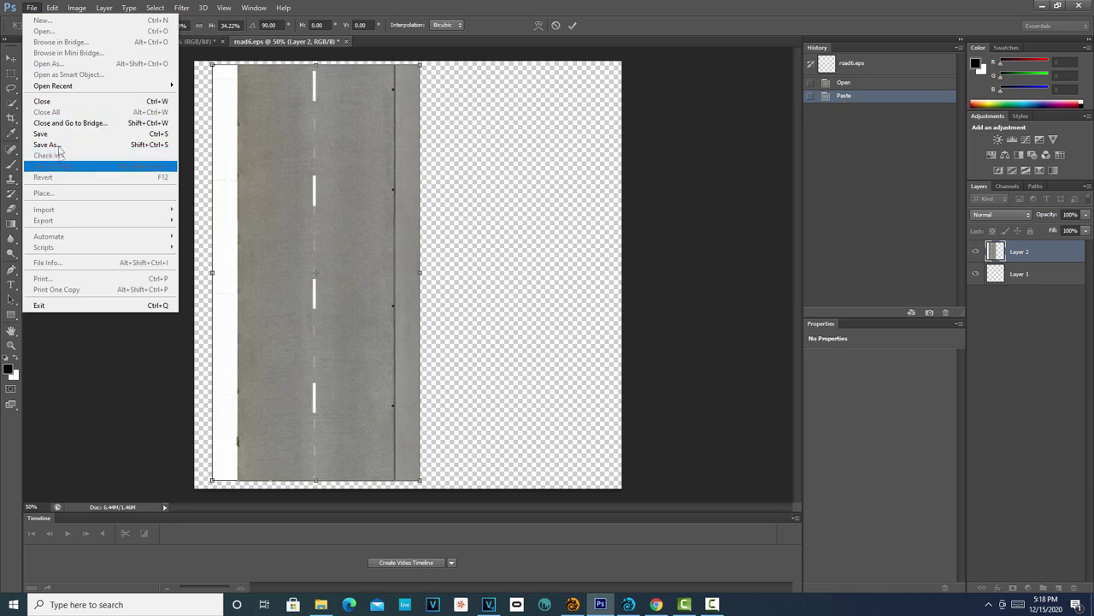
{"action": "left_click", "coordinate": [58, 146]}
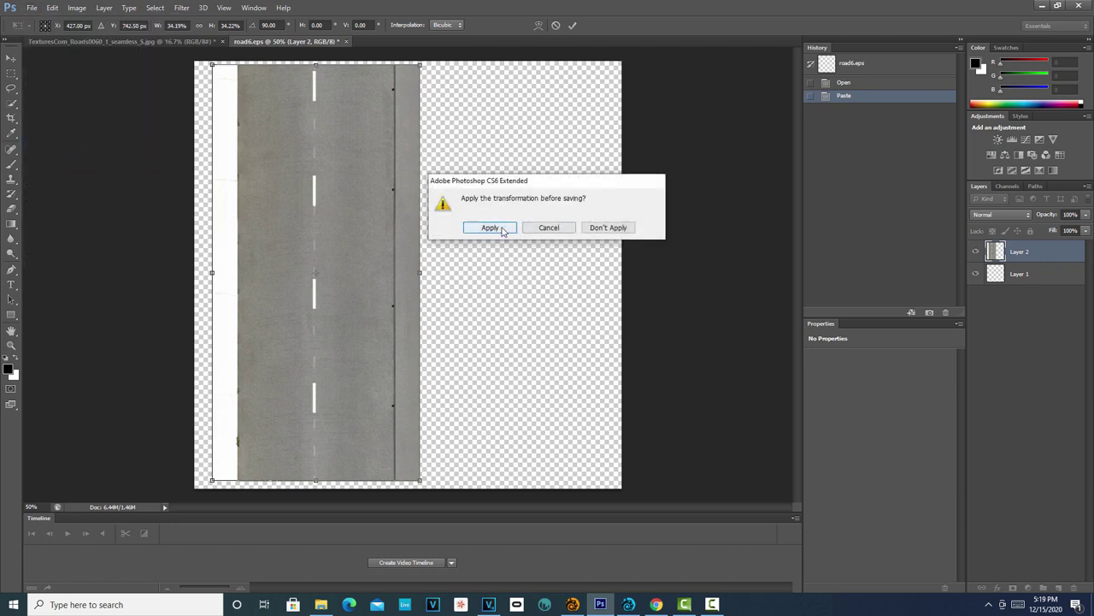
{"action": "left_click", "coordinate": [504, 231]}
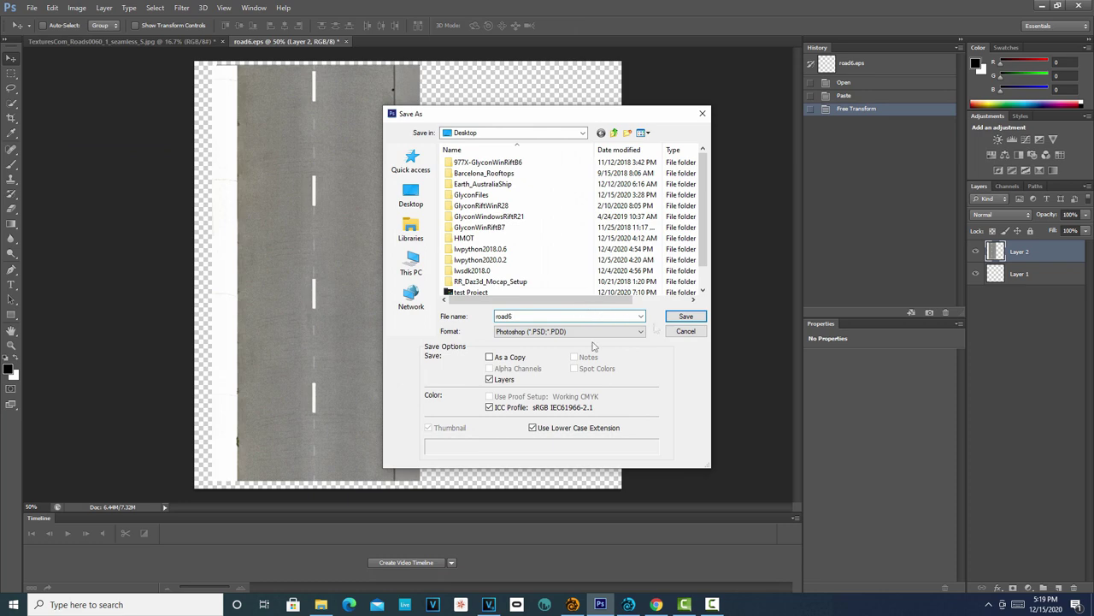
{"action": "left_click", "coordinate": [628, 332]}
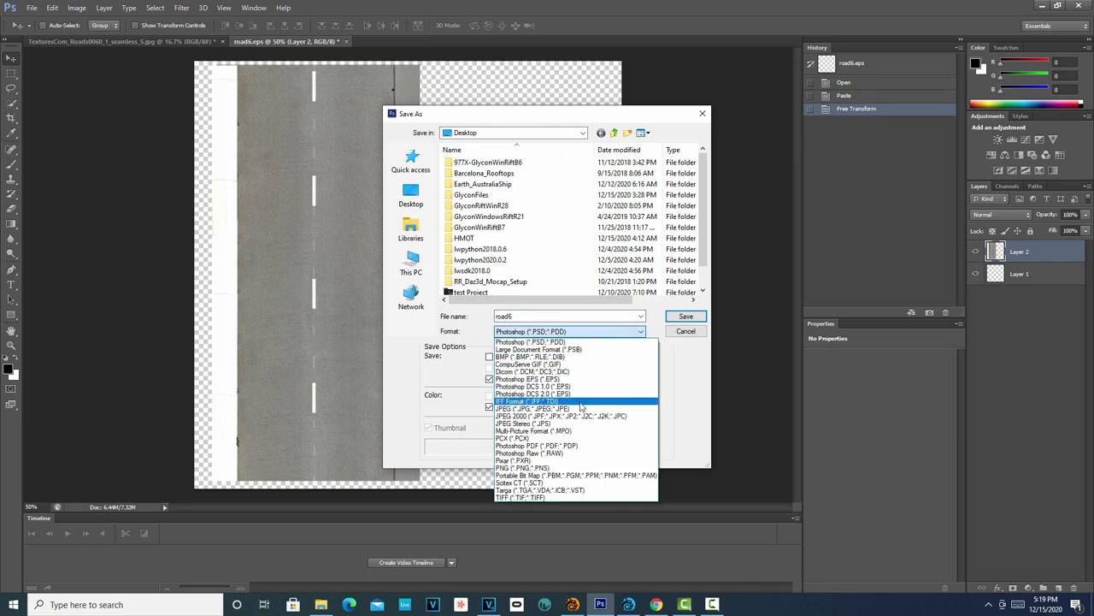
{"action": "left_click", "coordinate": [565, 409]}
{"action": "left_click", "coordinate": [685, 318]}
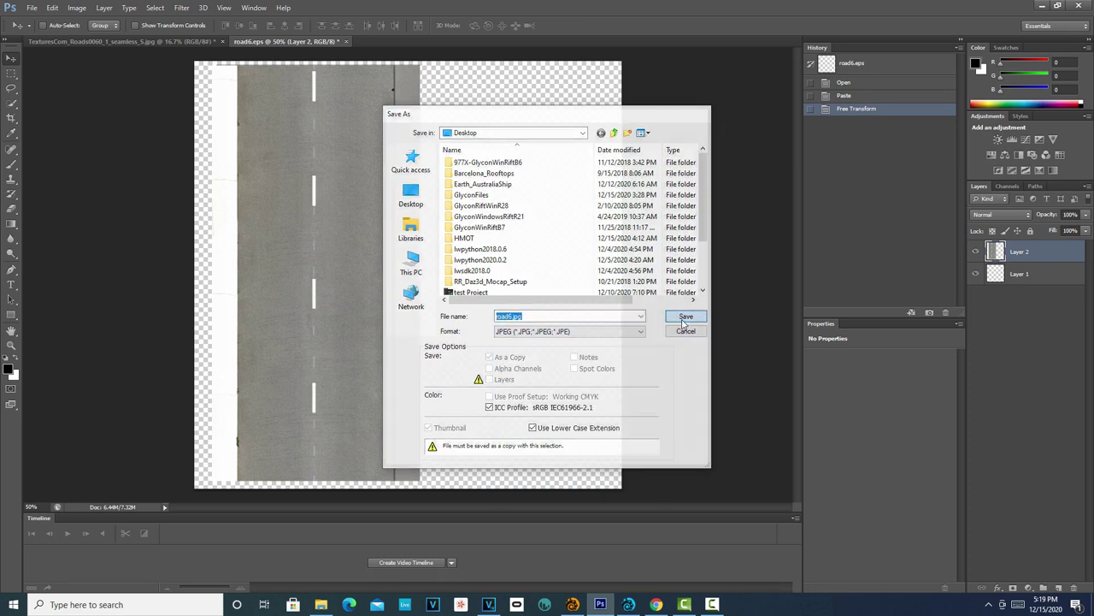
{"action": "left_click", "coordinate": [625, 170]}
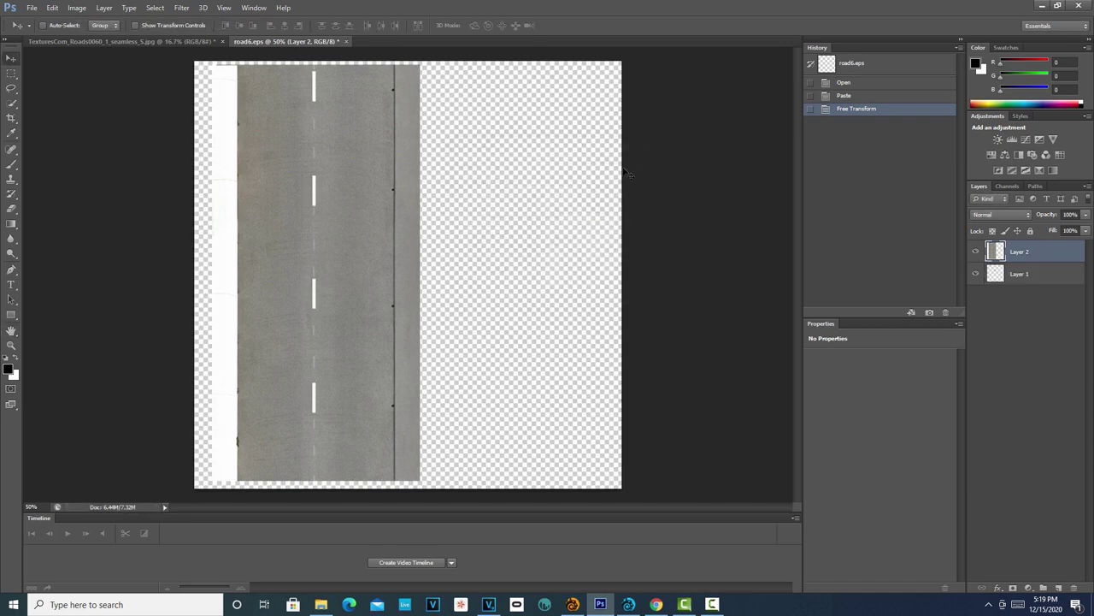
- Return to Modeler, dismiss the UV dialog, and open the Default surface's node graph
{"action": "right_click", "coordinate": [572, 604]}
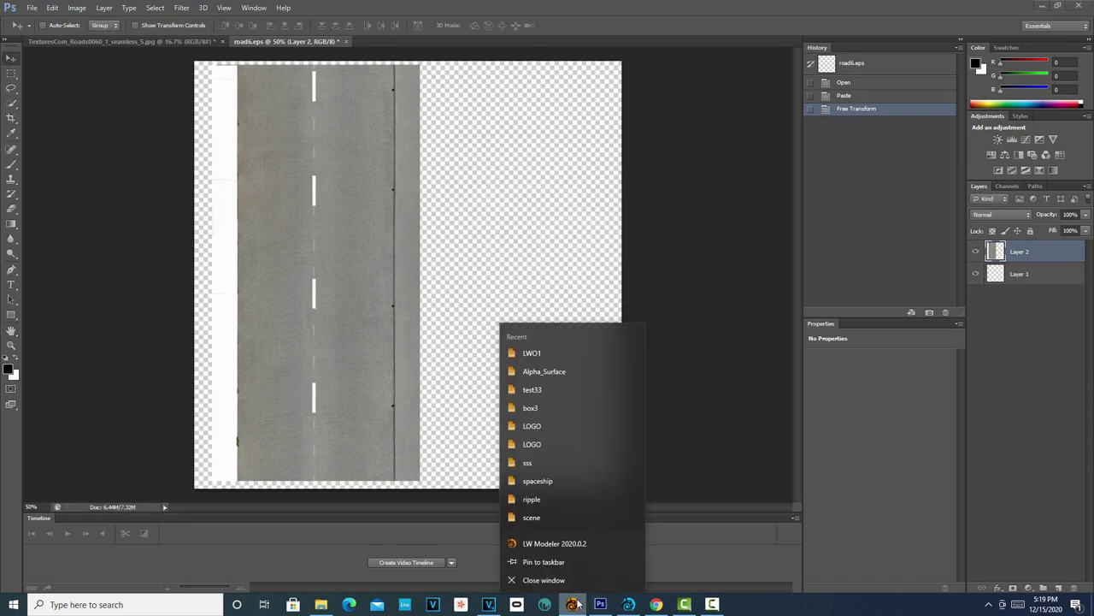
{"action": "left_click", "coordinate": [572, 603]}
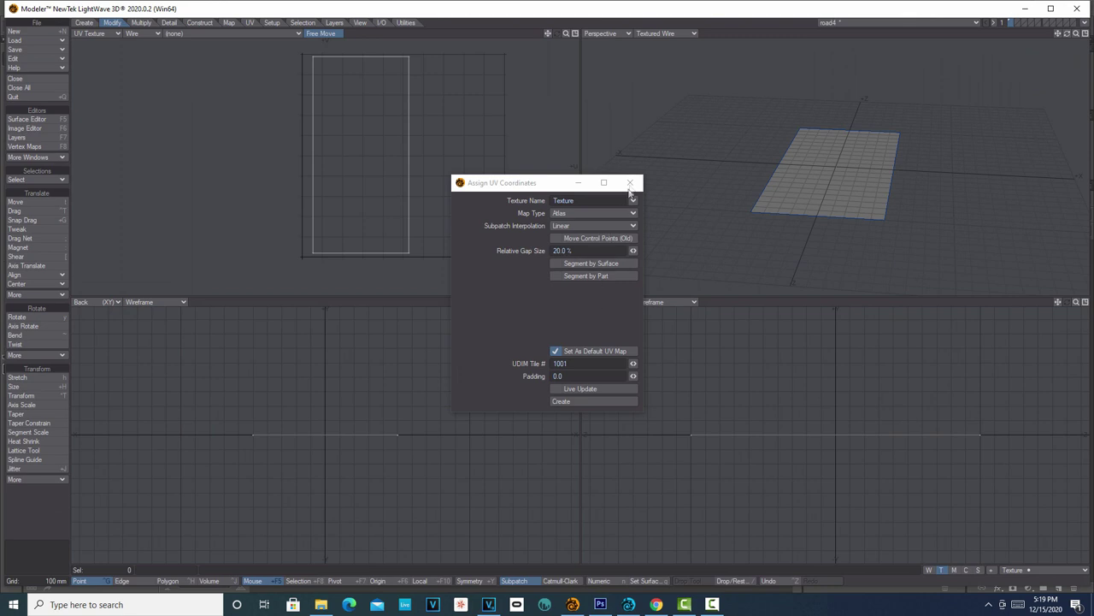
{"action": "left_click", "coordinate": [631, 183]}
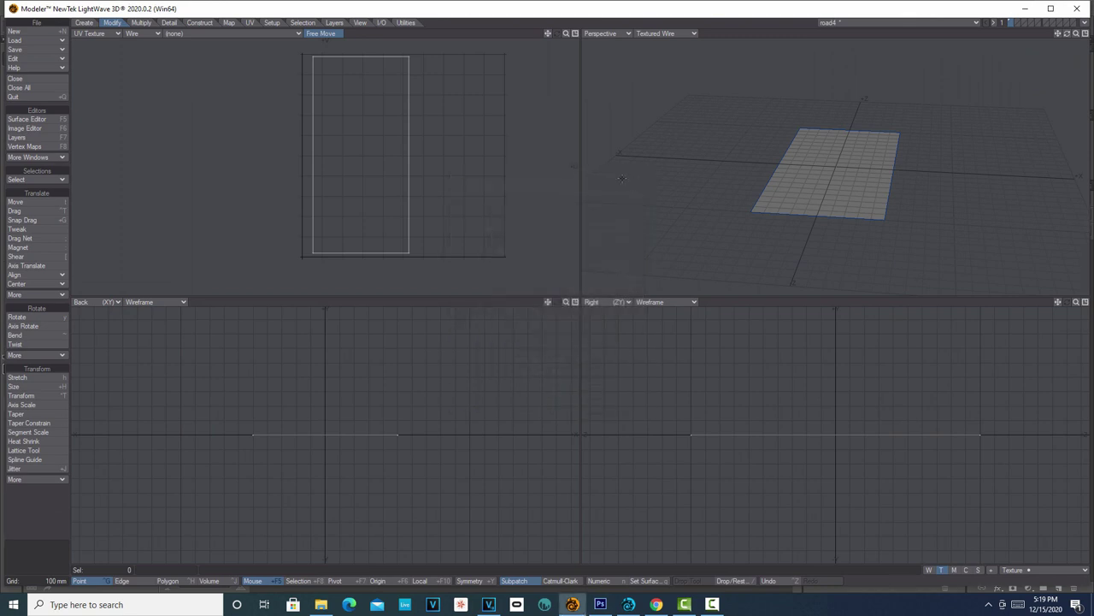
{"action": "left_click", "coordinate": [26, 119]}
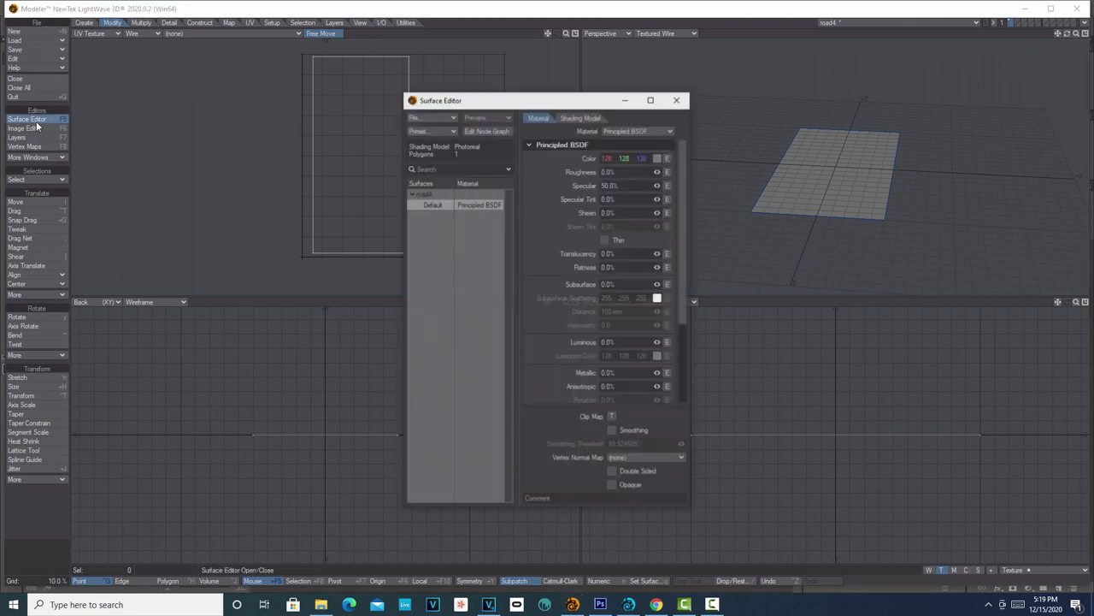
{"action": "left_click", "coordinate": [483, 129]}
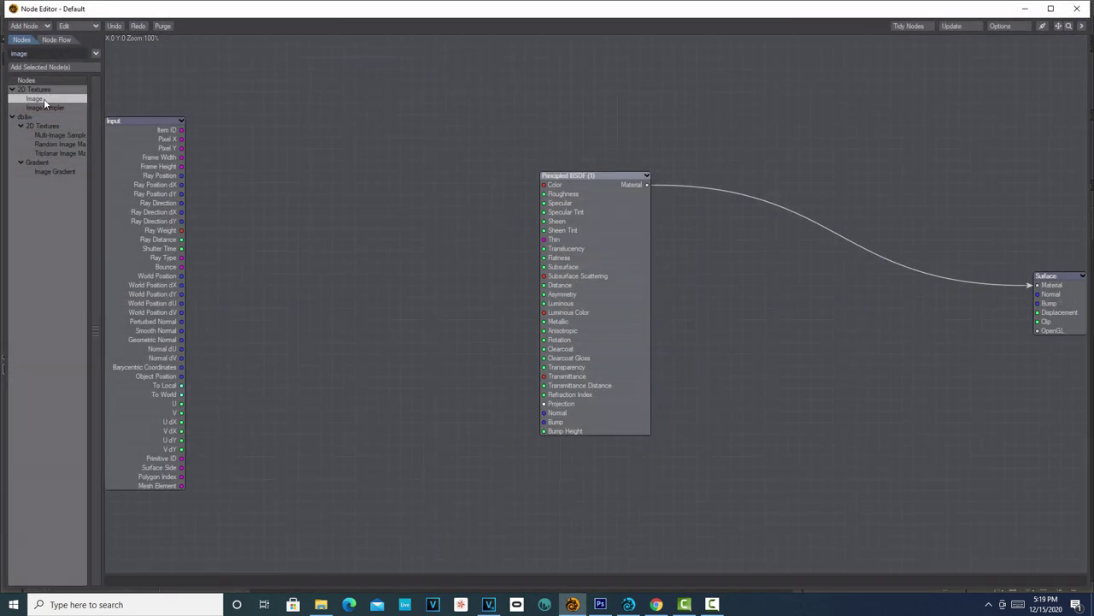
- Add an Image node to the graph and load road6.jpg into it
{"action": "left_click_drag", "start_coordinate": [44, 98], "coordinate": [399, 219]}
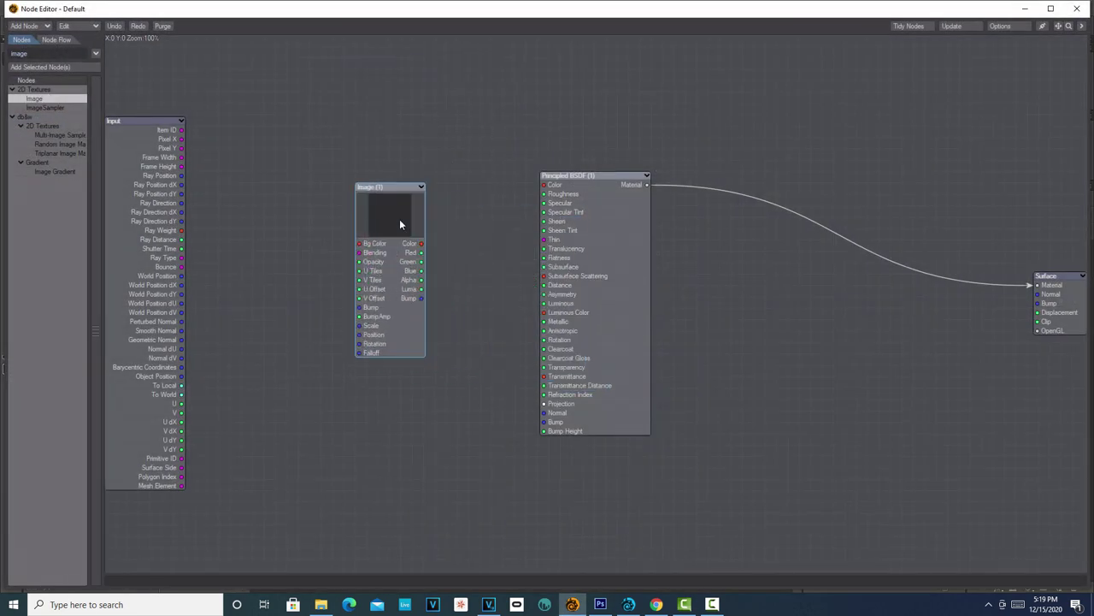
{"action": "double_click", "coordinate": [400, 219]}
{"action": "left_click", "coordinate": [417, 164]}
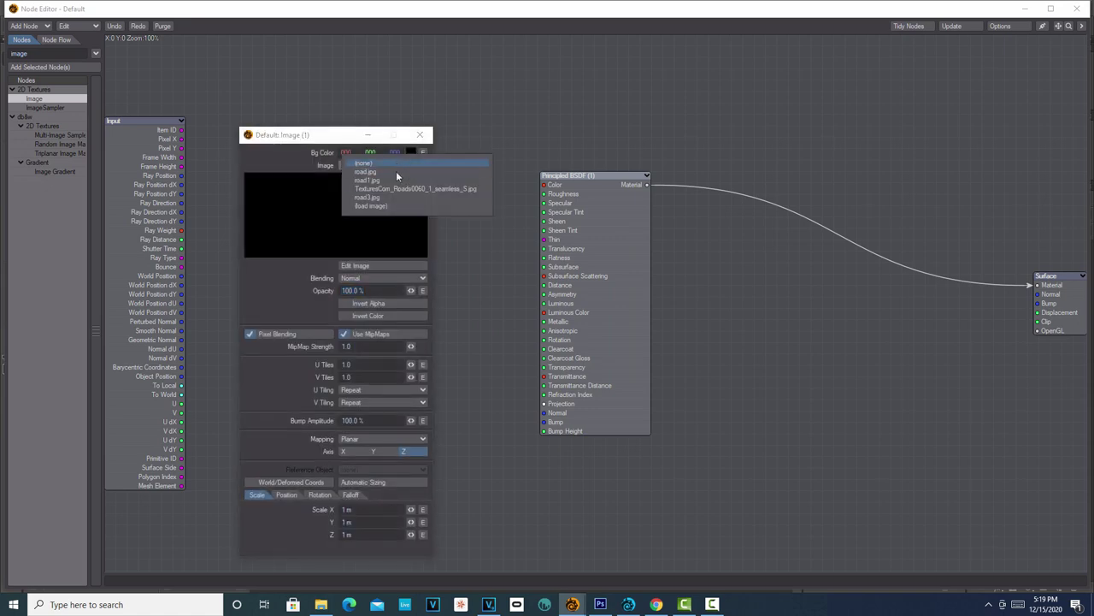
{"action": "left_click", "coordinate": [394, 205]}
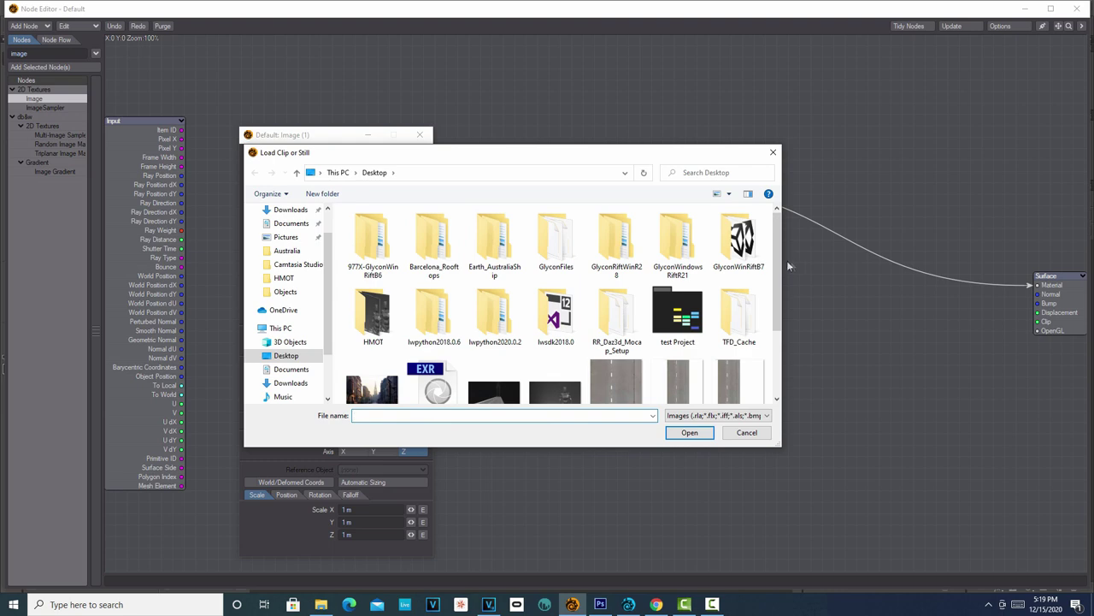
{"action": "left_click_drag", "start_coordinate": [778, 260], "coordinate": [778, 315]}
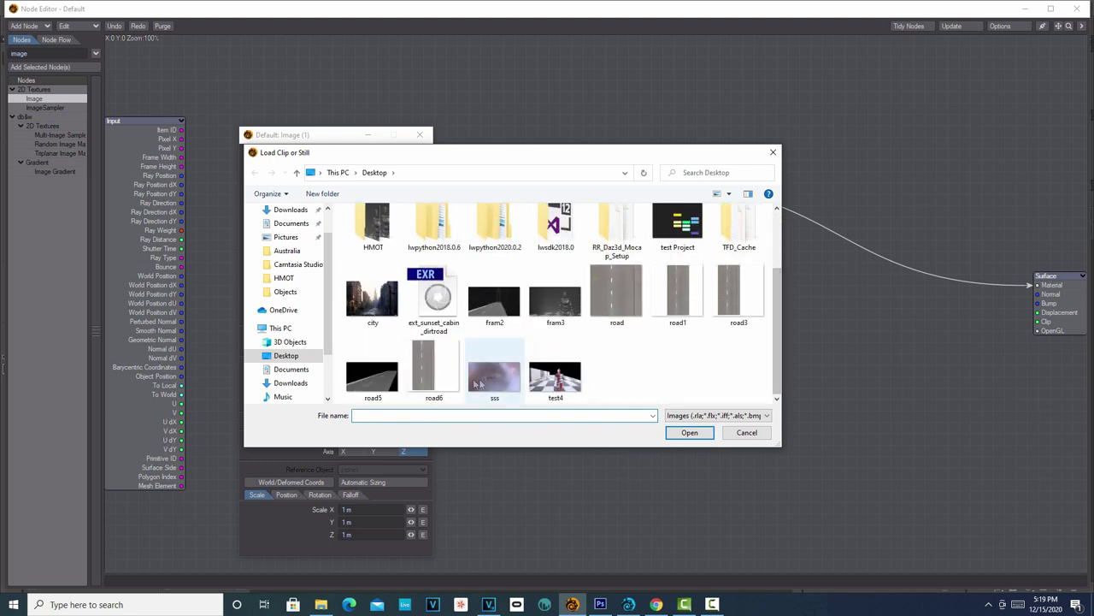
{"action": "left_click", "coordinate": [424, 367]}
{"action": "left_click", "coordinate": [688, 432]}
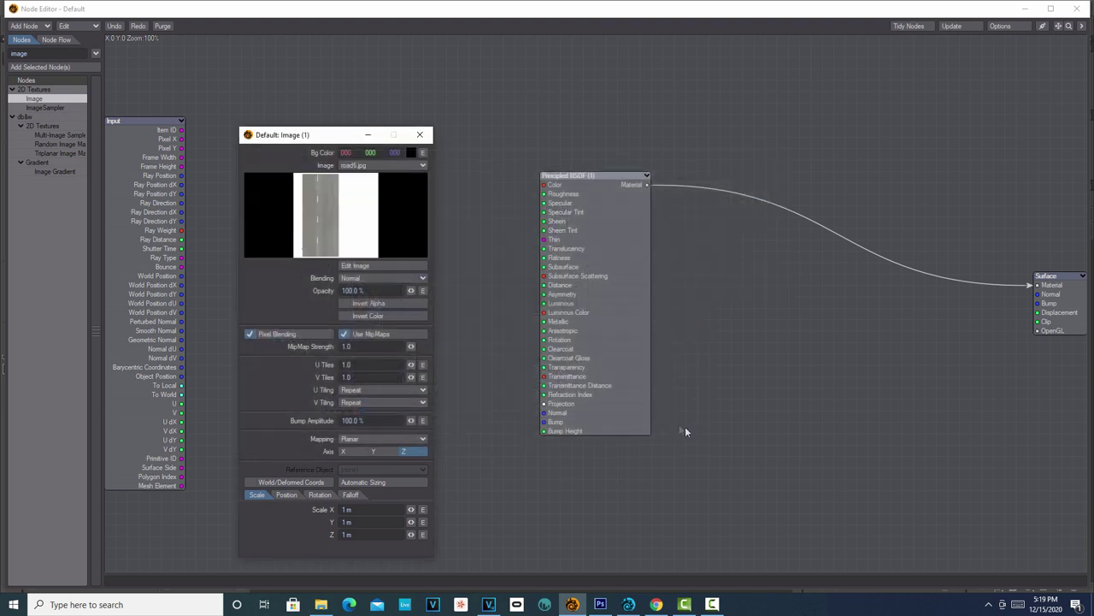
- Map the image through the Texture UV map and wire its Color into Principled BSDF Color
{"action": "left_click", "coordinate": [400, 439]}
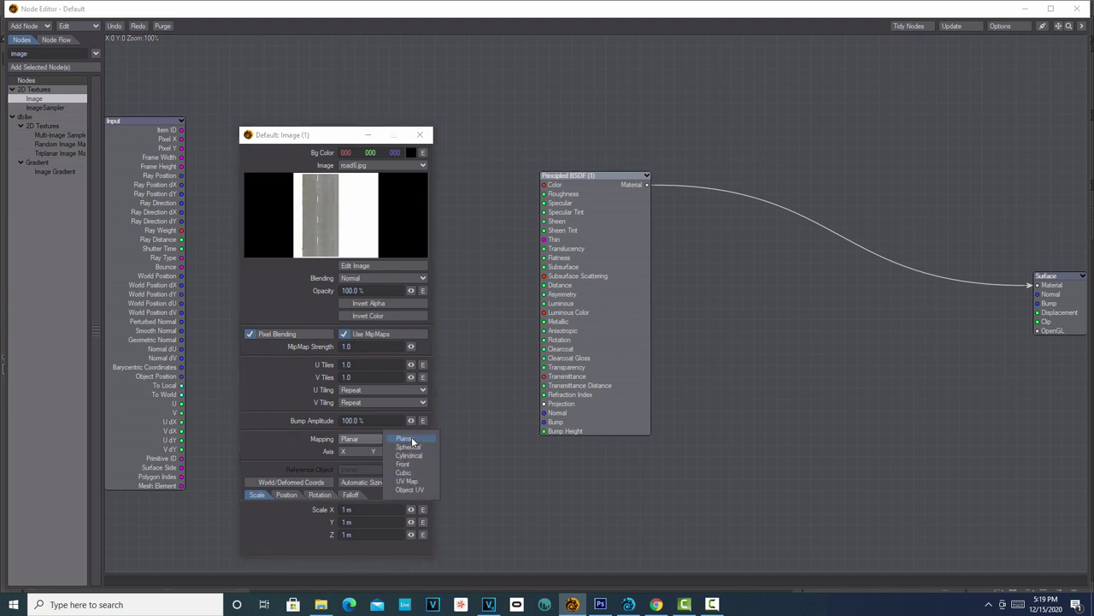
{"action": "left_click", "coordinate": [407, 481]}
{"action": "left_click", "coordinate": [412, 453]}
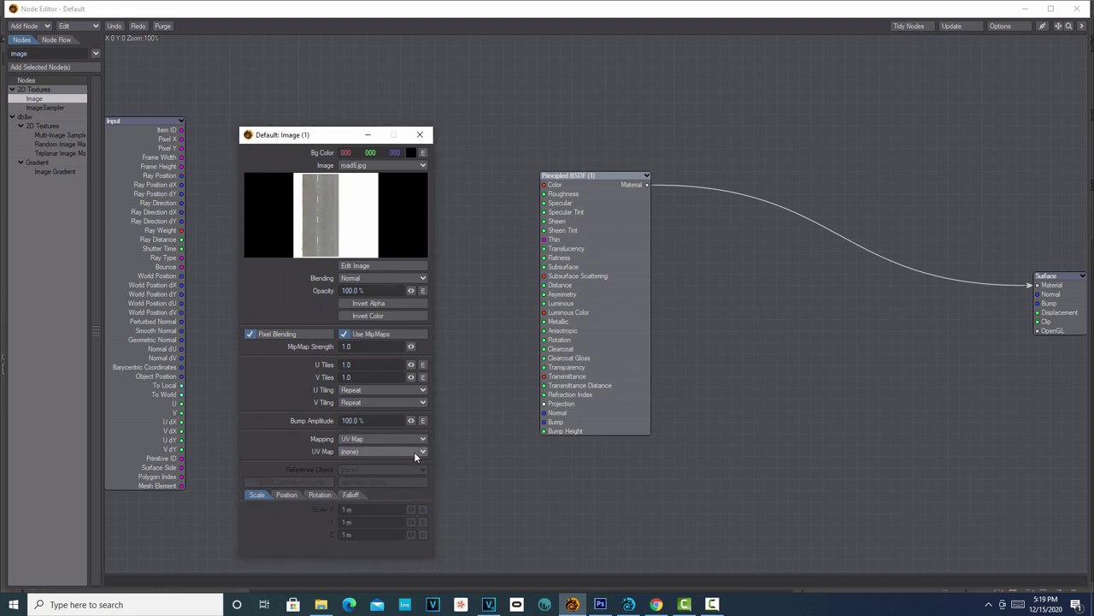
{"action": "left_click", "coordinate": [414, 460]}
{"action": "left_click", "coordinate": [420, 135]}
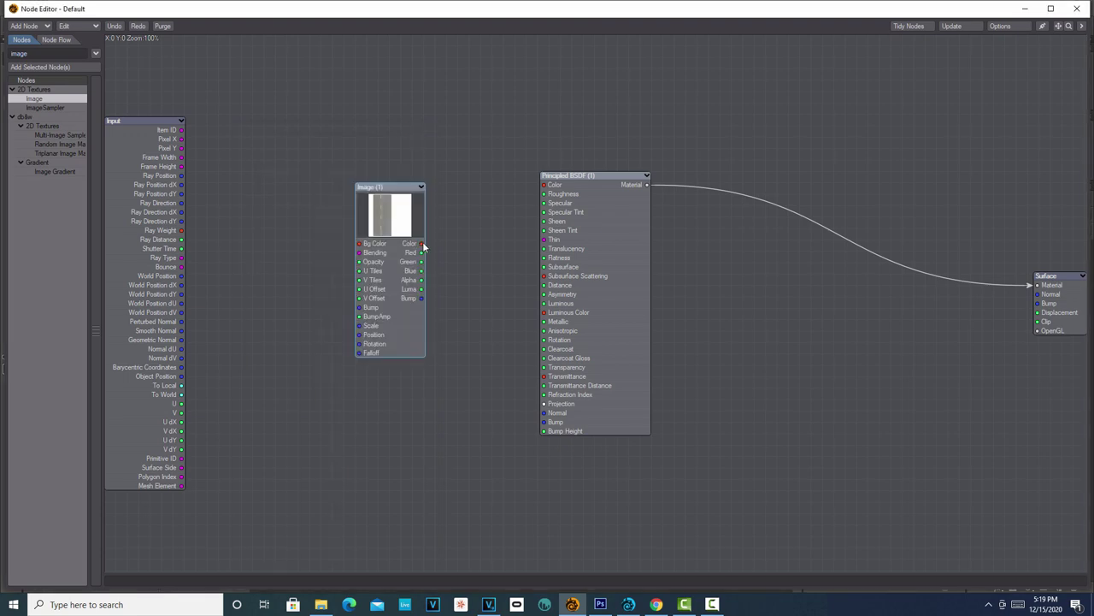
{"action": "left_click_drag", "start_coordinate": [422, 242], "coordinate": [545, 185]}
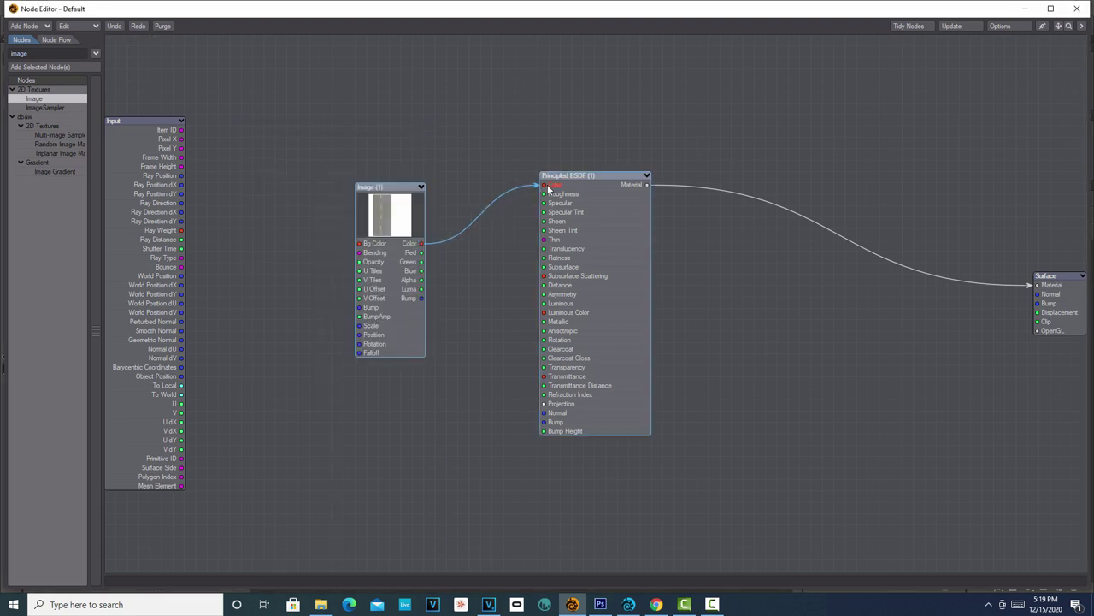
{"action": "left_click", "coordinate": [1026, 8]}
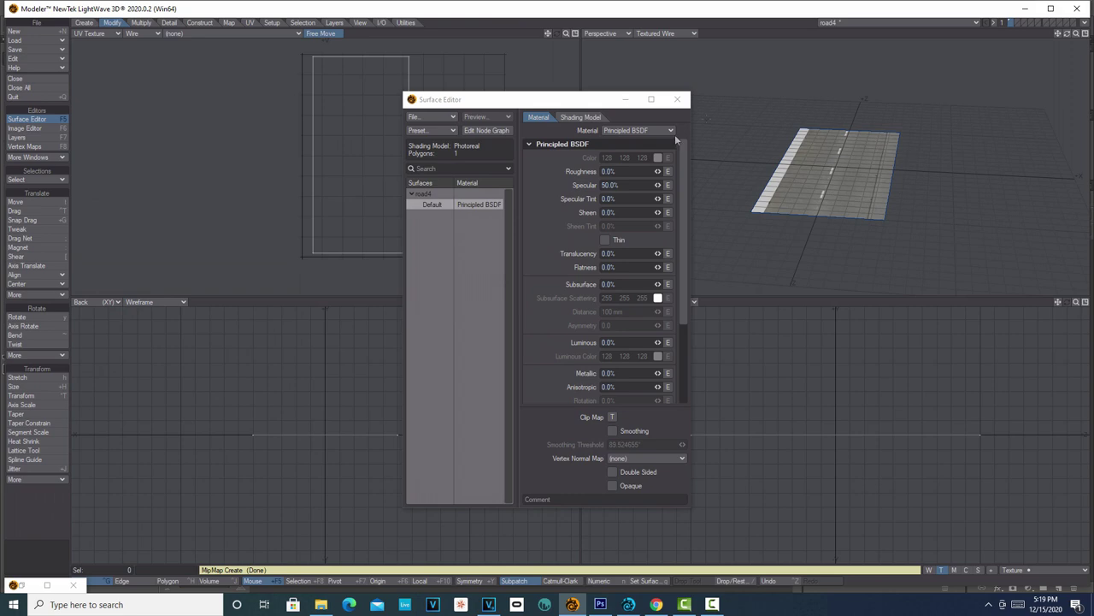
- Close the Surface Editor, save the road object, and send it to Layout
{"action": "left_click", "coordinate": [683, 101]}
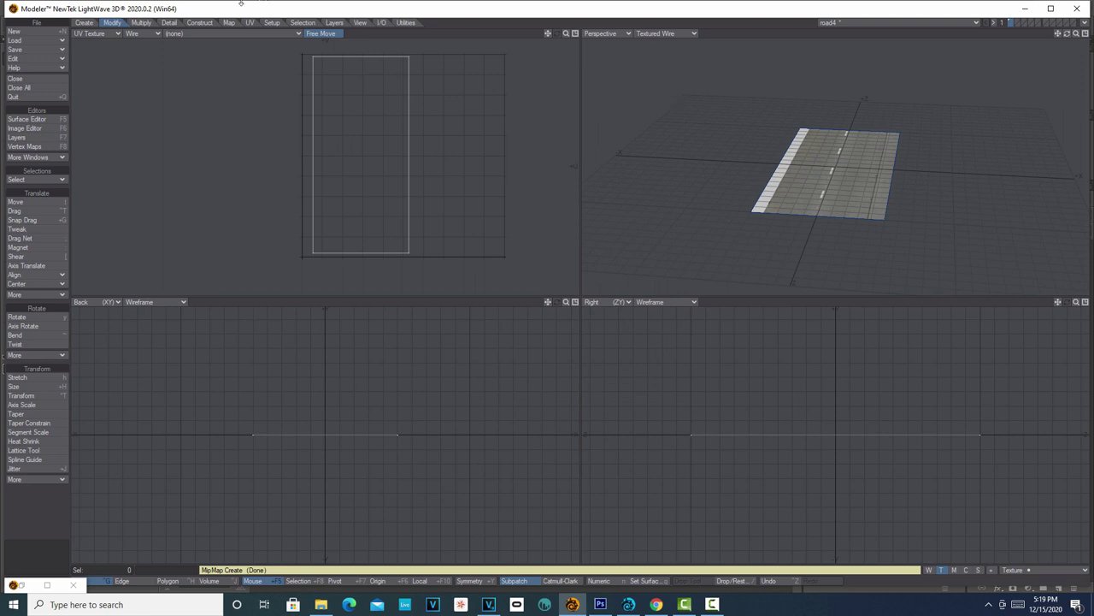
{"action": "left_click", "coordinate": [44, 50]}
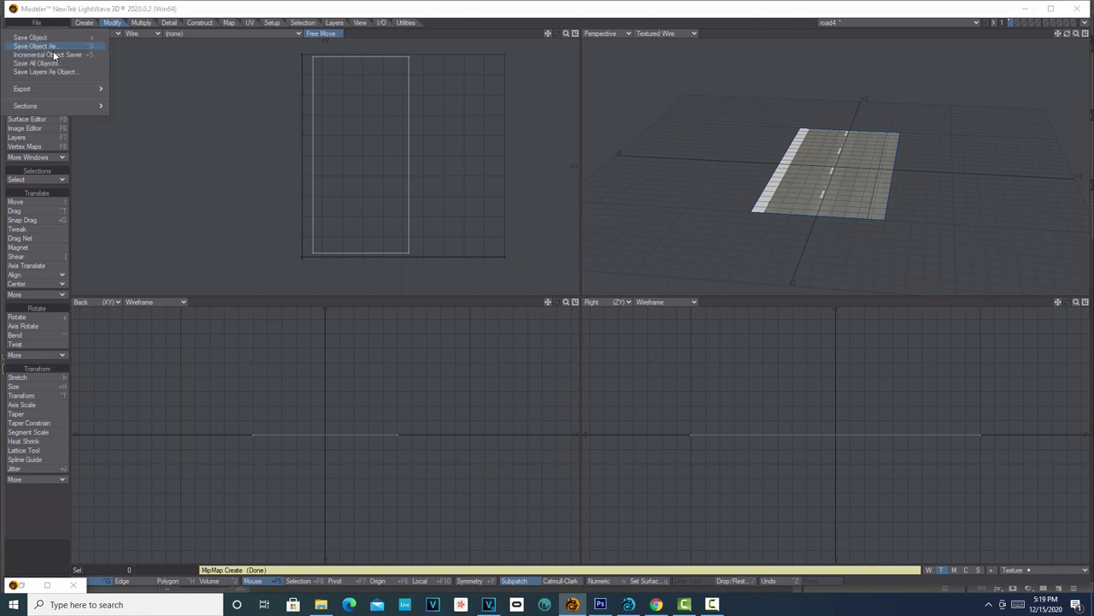
{"action": "left_click", "coordinate": [53, 62]}
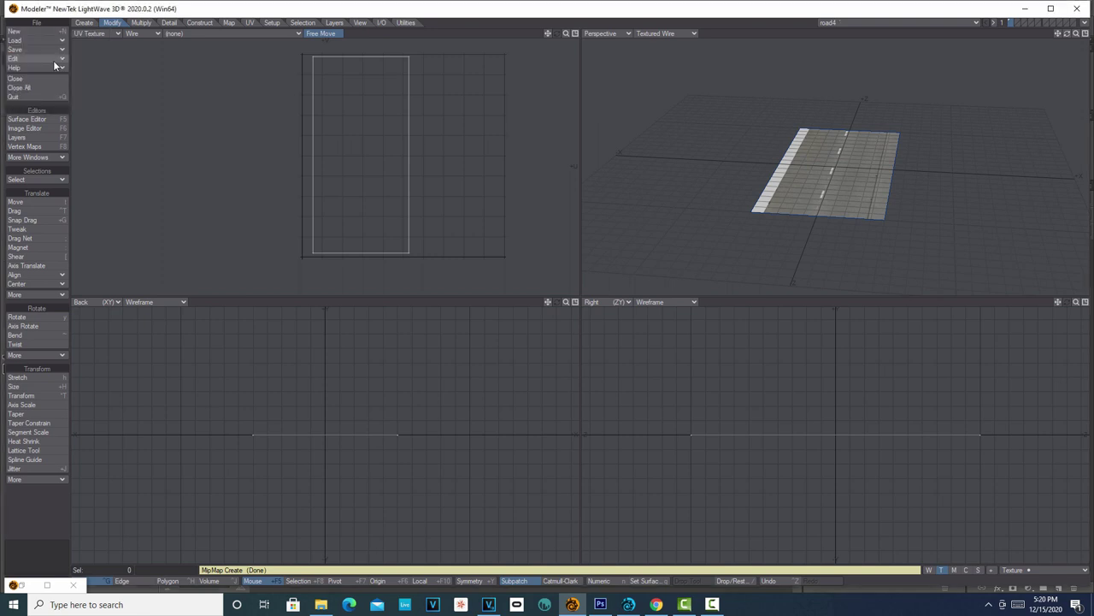
{"action": "left_click", "coordinate": [1089, 24]}
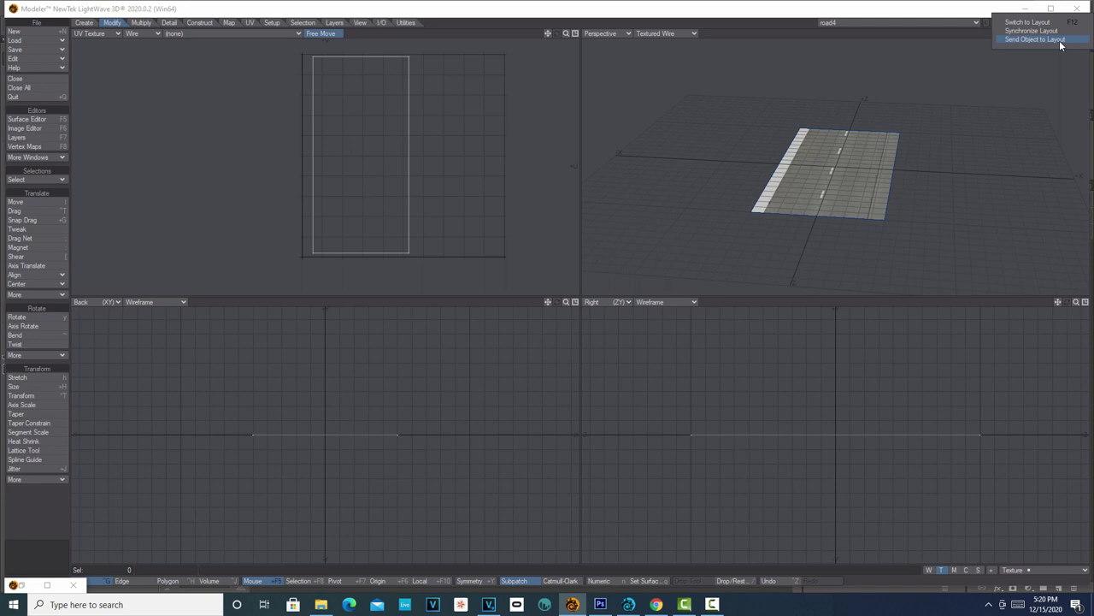
{"action": "left_click", "coordinate": [1060, 40]}
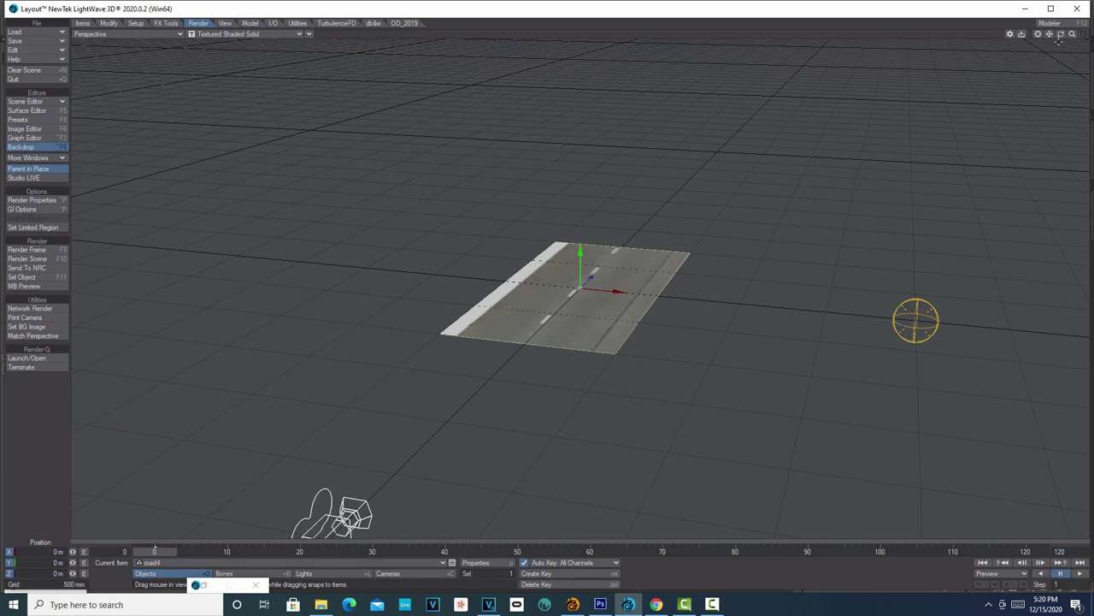
- Add a Null item with the default name Null
{"action": "left_click", "coordinate": [80, 25]}
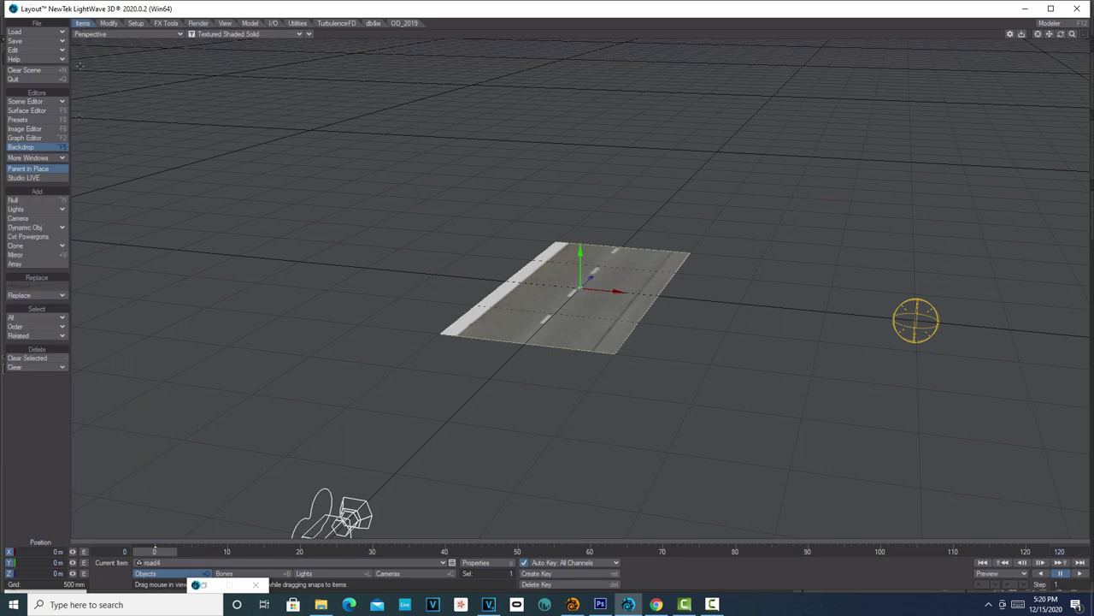
{"action": "left_click", "coordinate": [26, 200]}
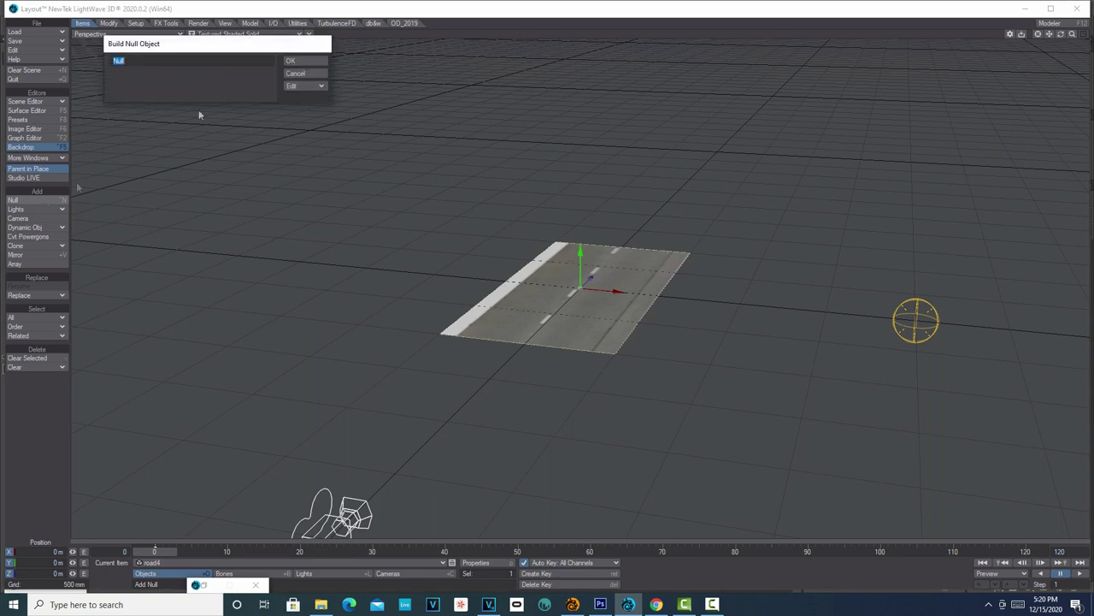
{"action": "left_click", "coordinate": [292, 61]}
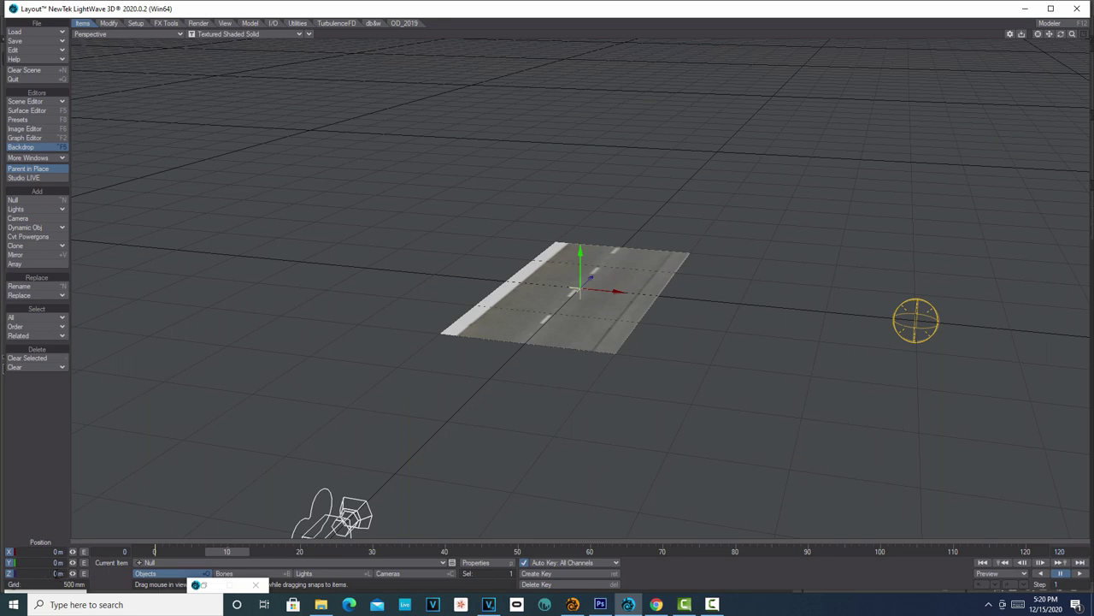
- Key the null's Z position at -2, -4 and -6 m on frames 10, 20 and 30
{"action": "left_click", "coordinate": [58, 573]}
{"action": "type", "text": "-2"}
{"action": "key", "text": "Return"}
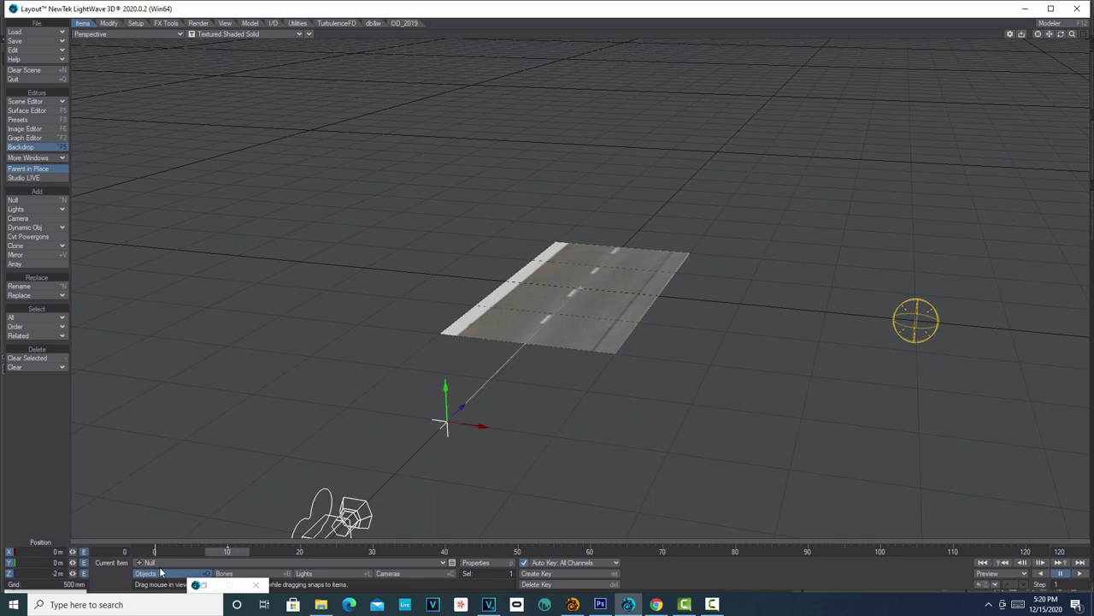
{"action": "left_click_drag", "start_coordinate": [1072, 34], "coordinate": [793, 74]}
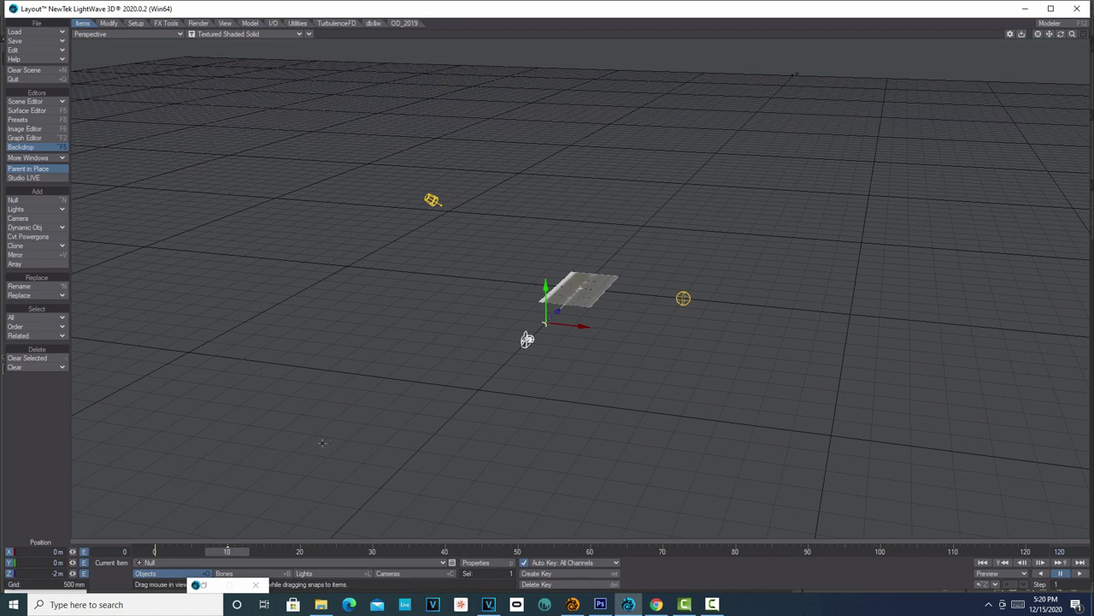
{"action": "left_click_drag", "start_coordinate": [227, 552], "coordinate": [300, 552]}
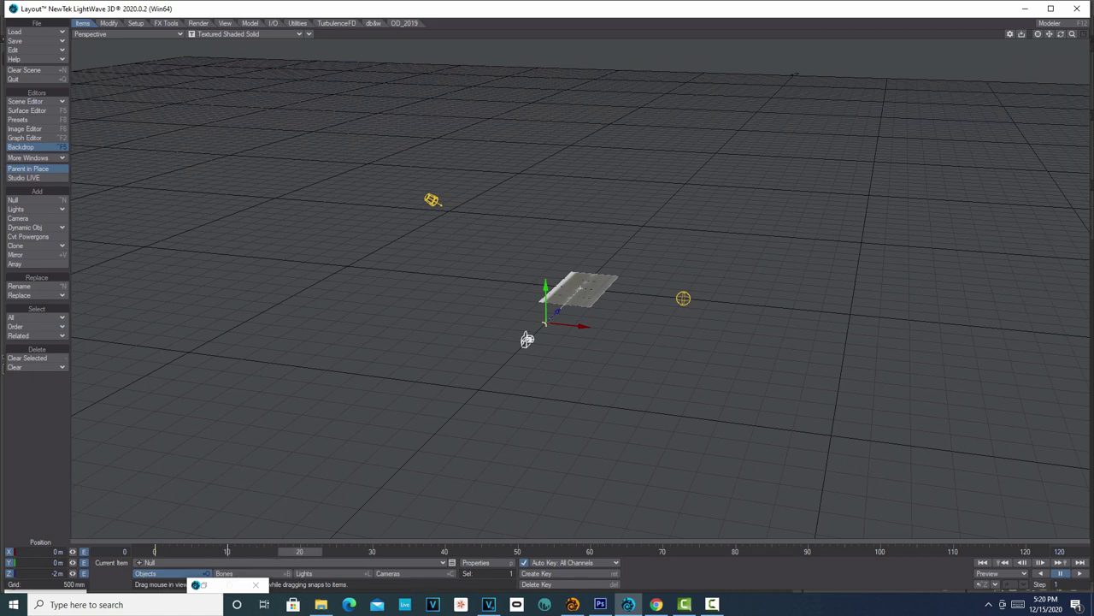
{"action": "left_click", "coordinate": [56, 572]}
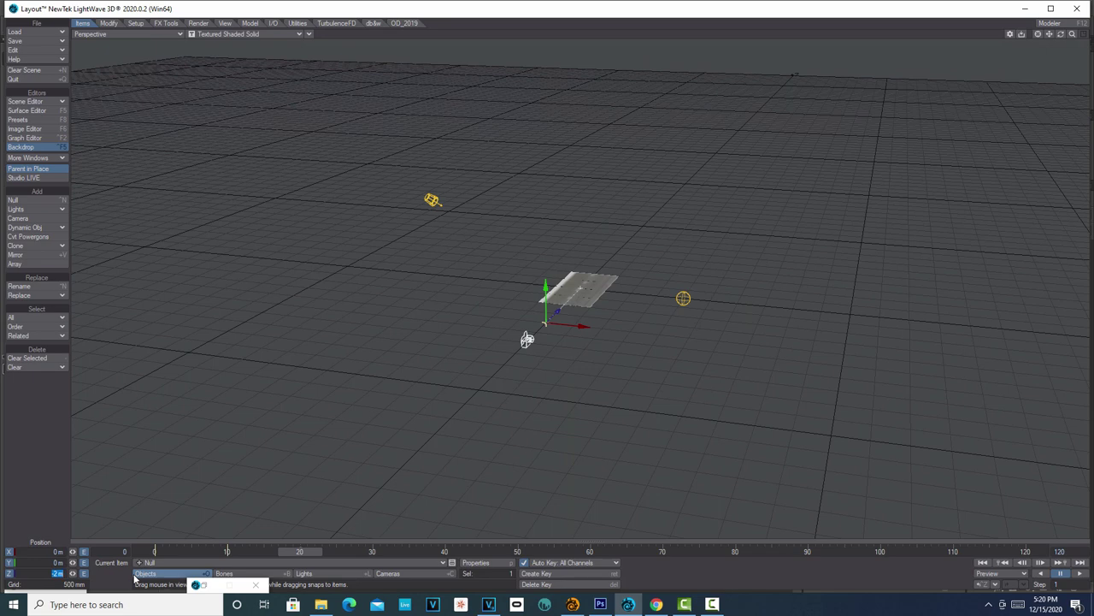
{"action": "type", "text": "-4"}
{"action": "key", "text": "Return"}
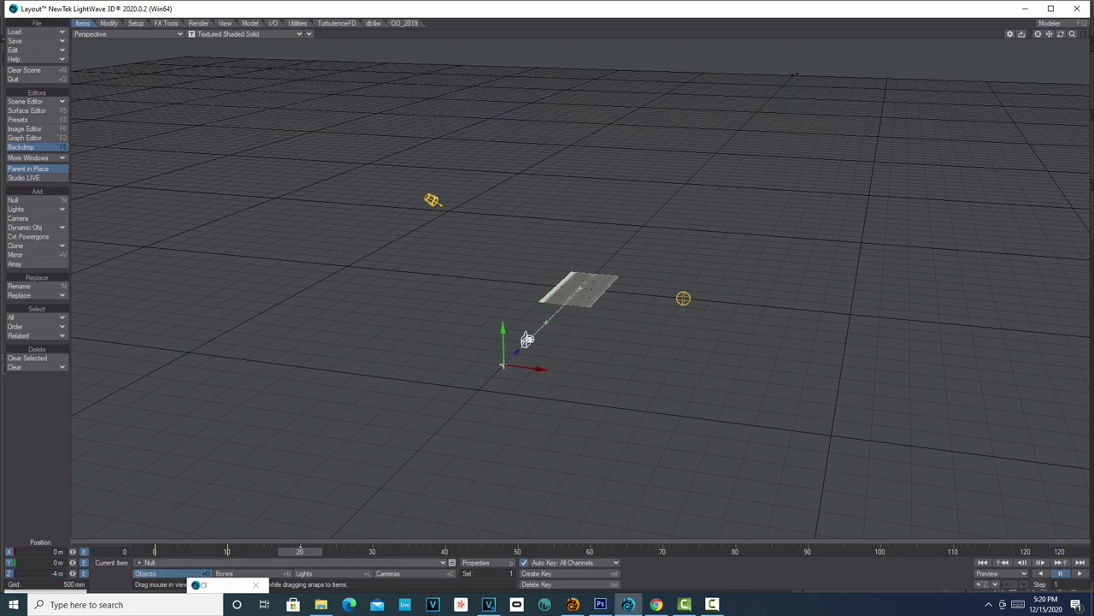
{"action": "left_click_drag", "start_coordinate": [300, 551], "coordinate": [372, 551]}
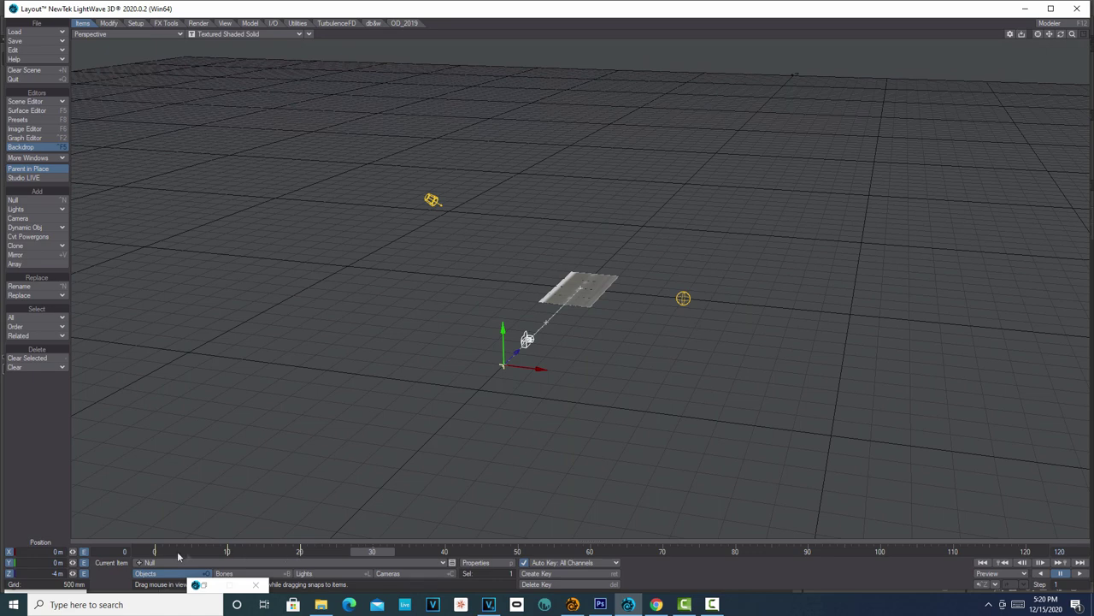
{"action": "left_click", "coordinate": [43, 572]}
{"action": "type", "text": "4"}
{"action": "key", "text": "Return"}
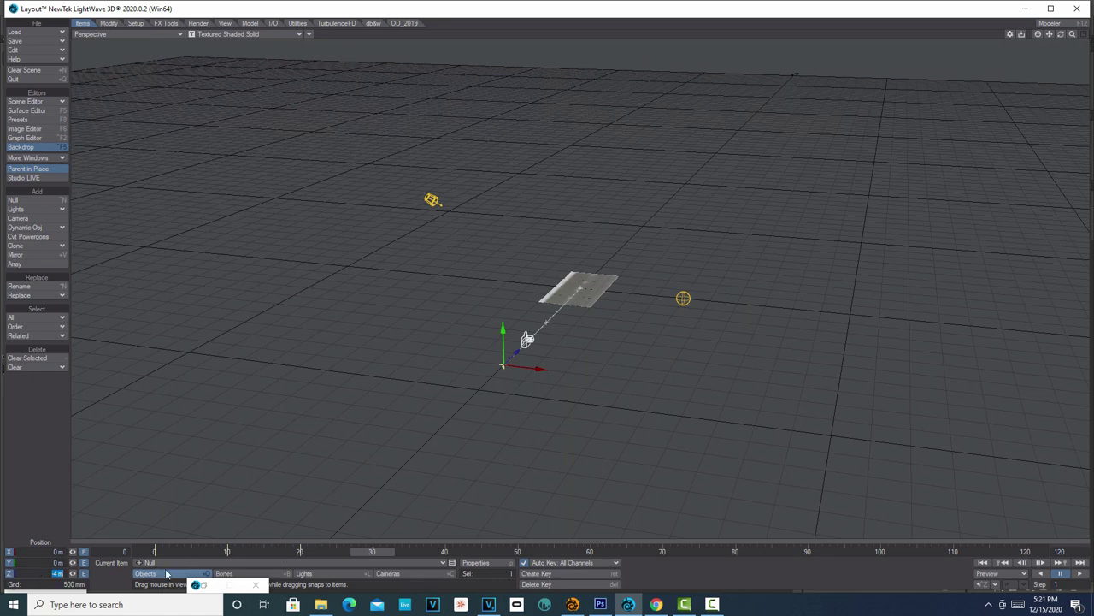
{"action": "type", "text": "-6"}
{"action": "key", "text": "Return"}
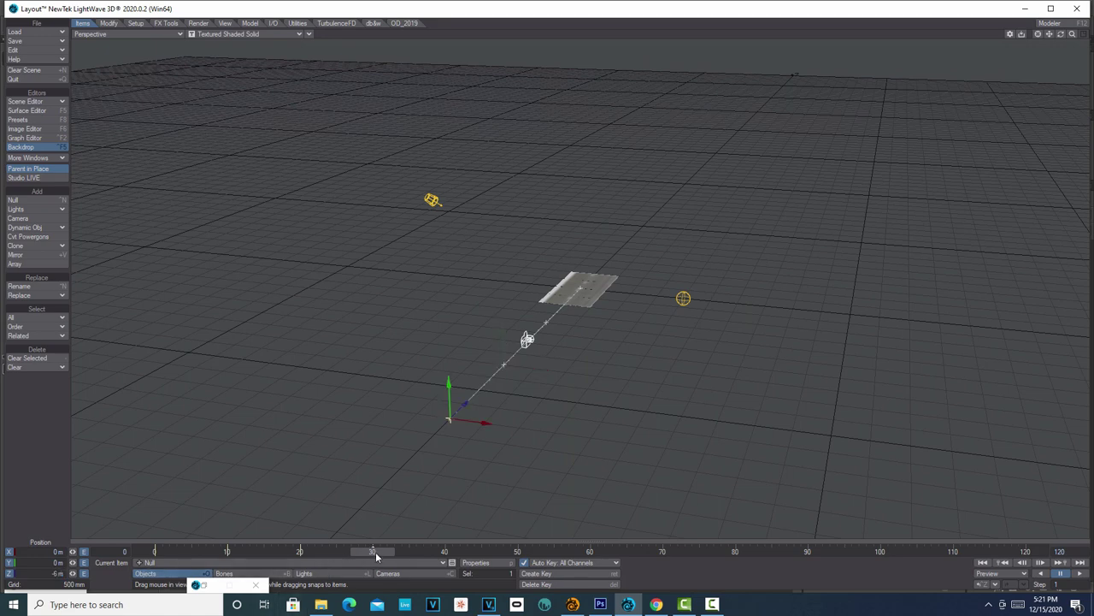
- Key Z at -8 and -10 m on frames 40 and 50, then rewind to check the path
{"action": "left_click_drag", "start_coordinate": [376, 557], "coordinate": [445, 556]}
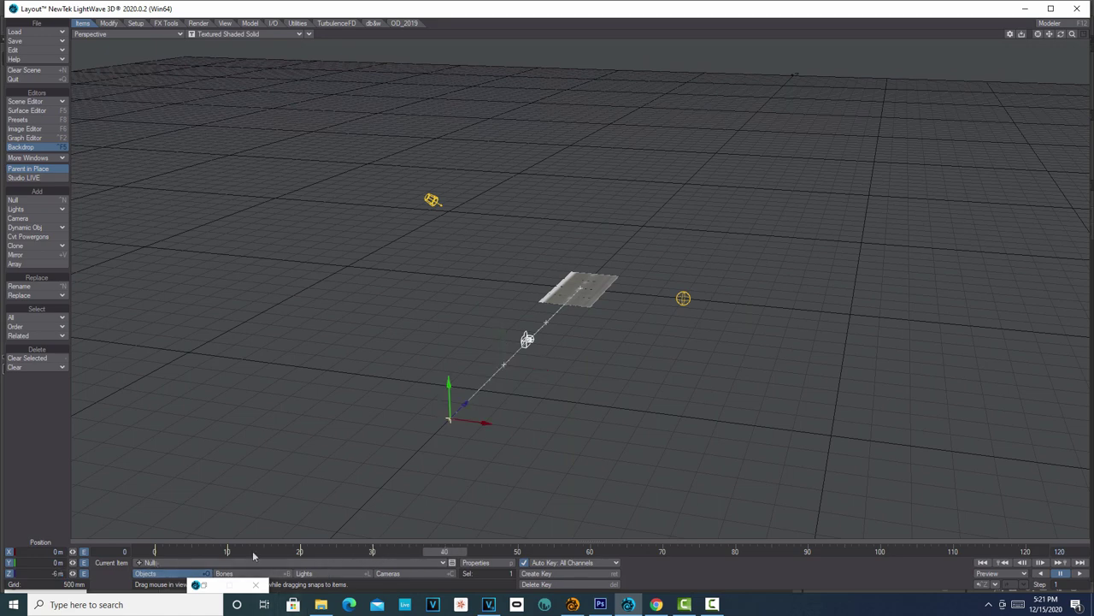
{"action": "left_click", "coordinate": [24, 572]}
{"action": "type", "text": "-8"}
{"action": "key", "text": "Return"}
{"action": "key", "text": "Right"}
{"action": "key", "text": "Right"}
{"action": "key", "text": "Right"}
{"action": "key", "text": "Right"}
{"action": "key", "text": "Right"}
{"action": "key", "text": "Right"}
{"action": "key", "text": "Right"}
{"action": "key", "text": "Right"}
{"action": "key", "text": "Right"}
{"action": "key", "text": "Right"}
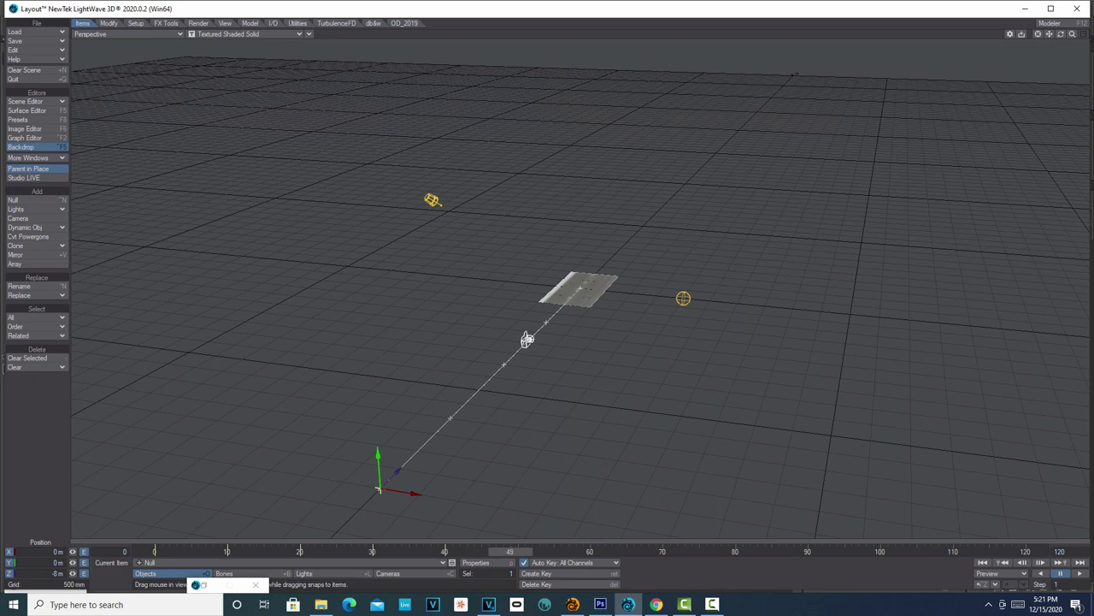
{"action": "left_click", "coordinate": [56, 573]}
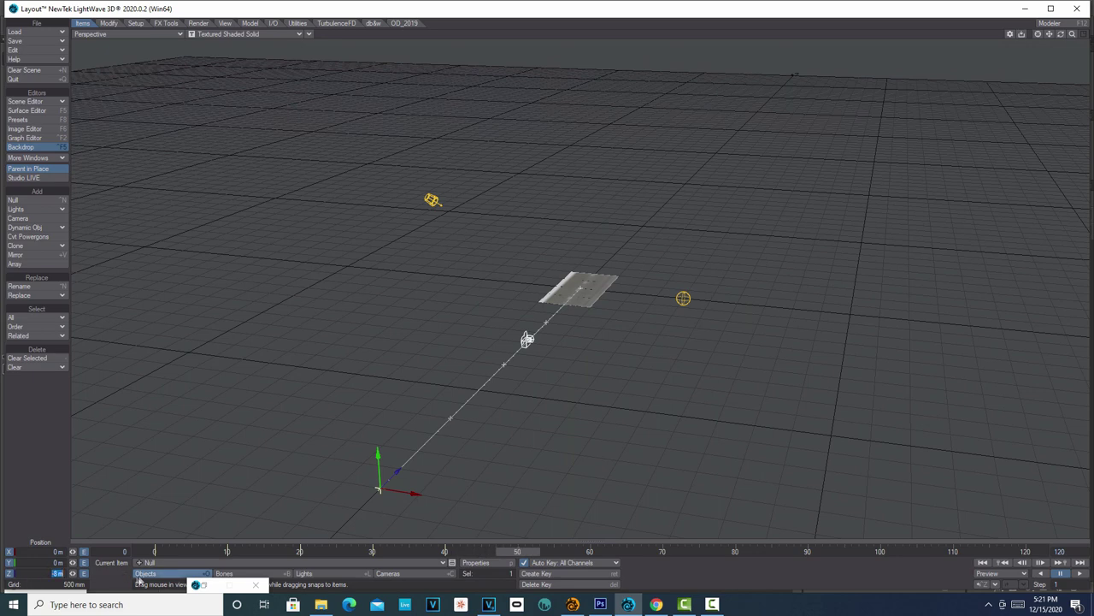
{"action": "type", "text": "-10"}
{"action": "key", "text": "Return"}
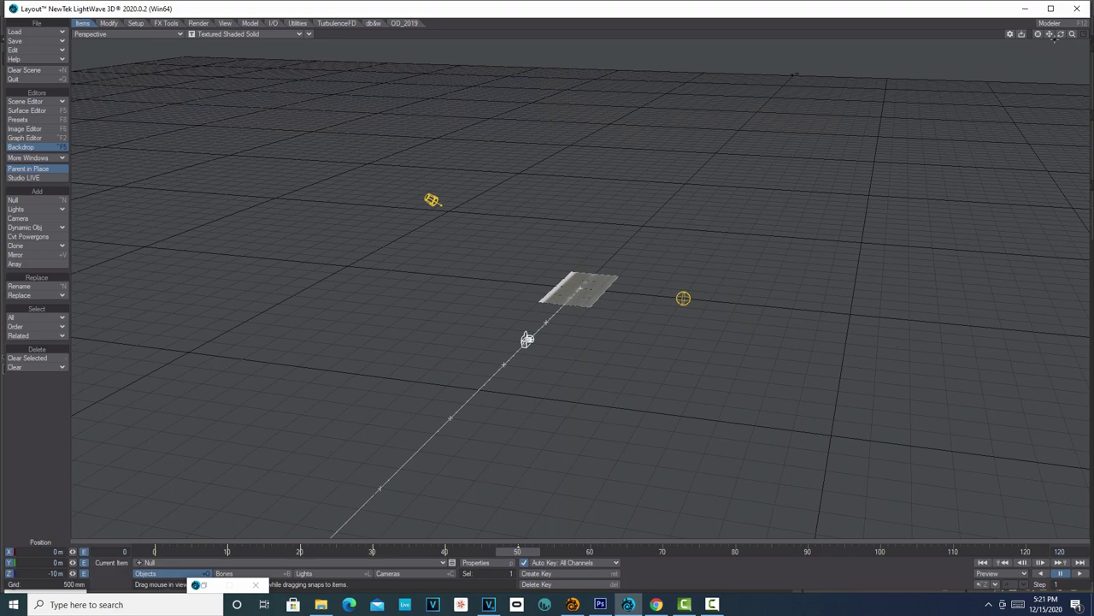
{"action": "left_click_drag", "start_coordinate": [1054, 37], "coordinate": [1079, 7]}
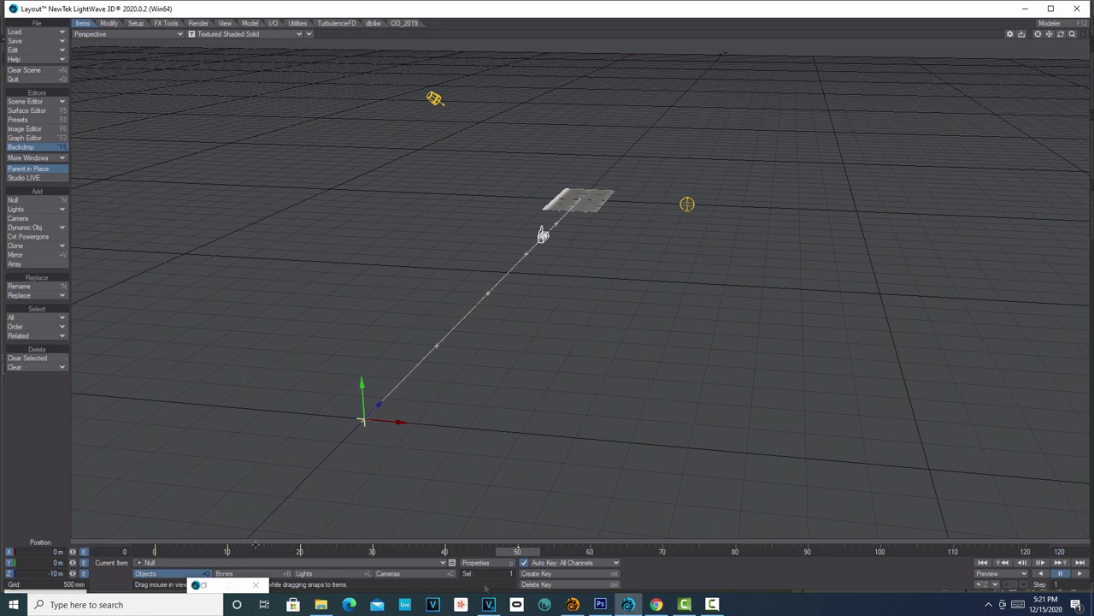
{"action": "left_click_drag", "start_coordinate": [523, 554], "coordinate": [155, 551]}
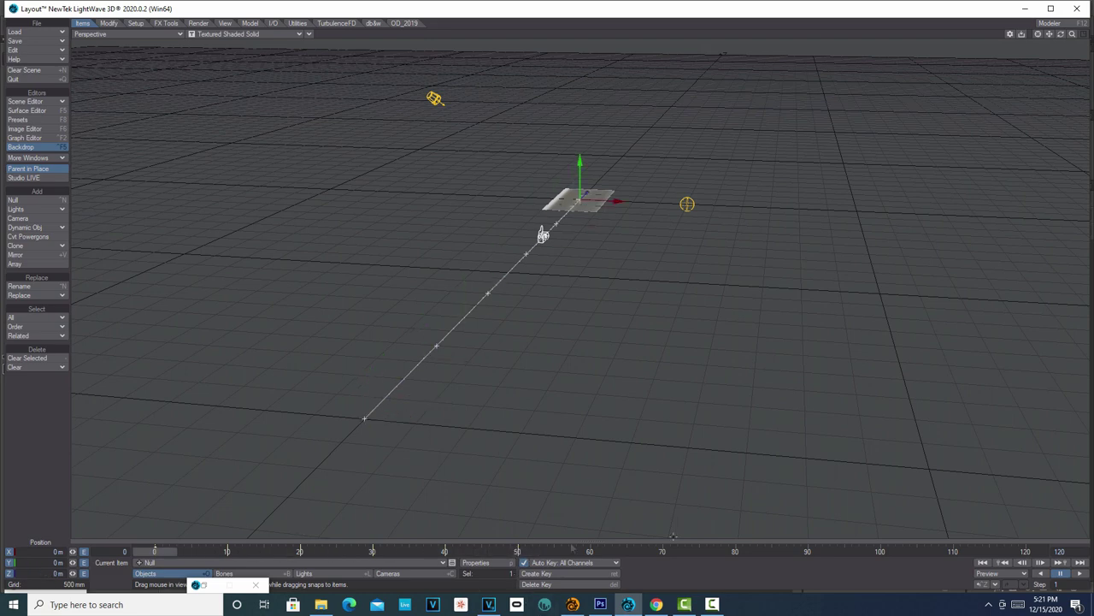
- Add an Instance Generator to the null that instances the road4 object
{"action": "left_click", "coordinate": [489, 566]}
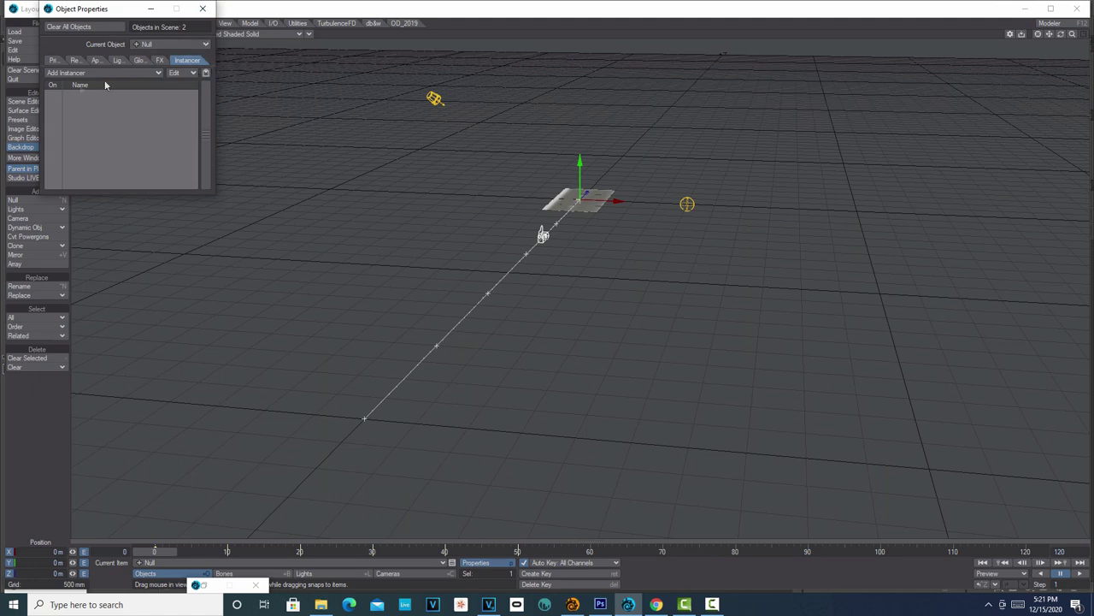
{"action": "left_click", "coordinate": [160, 74]}
{"action": "left_click", "coordinate": [162, 73]}
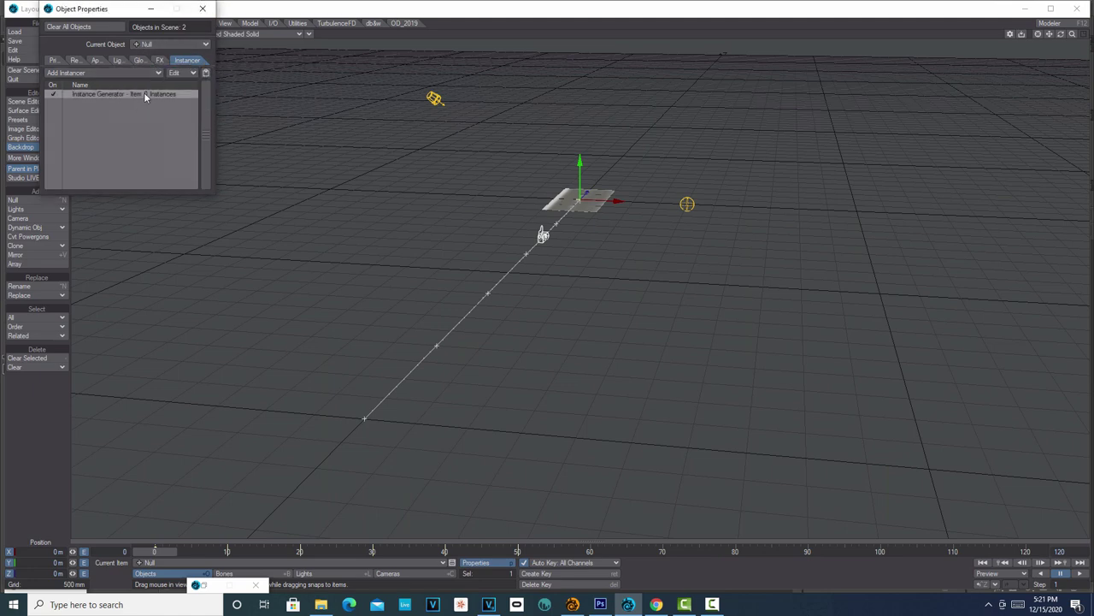
{"action": "double_click", "coordinate": [144, 93]}
{"action": "left_click", "coordinate": [696, 139]}
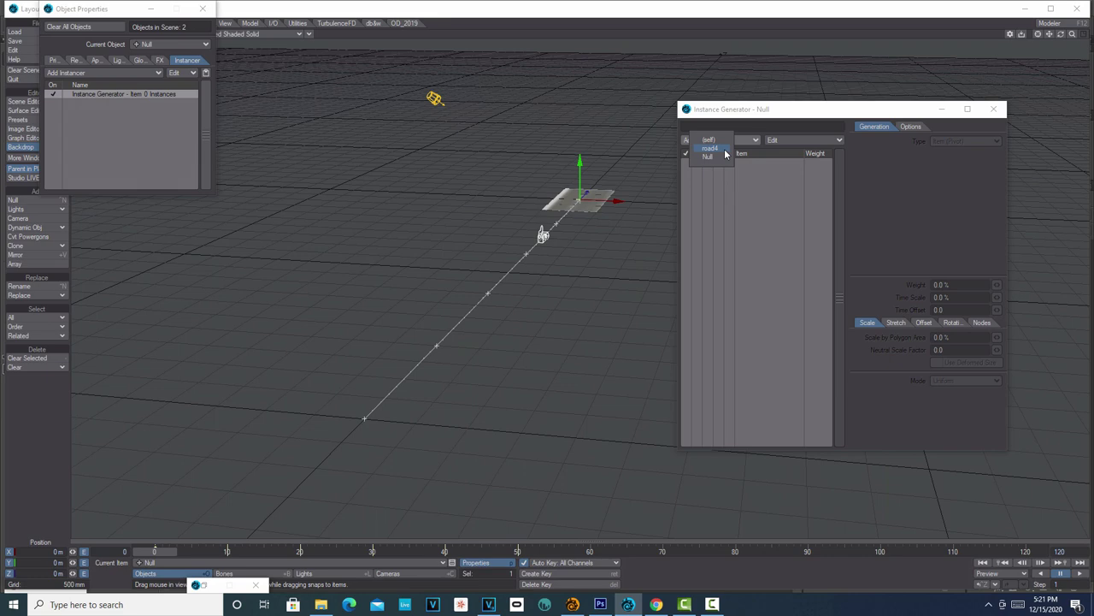
{"action": "left_click", "coordinate": [725, 149]}
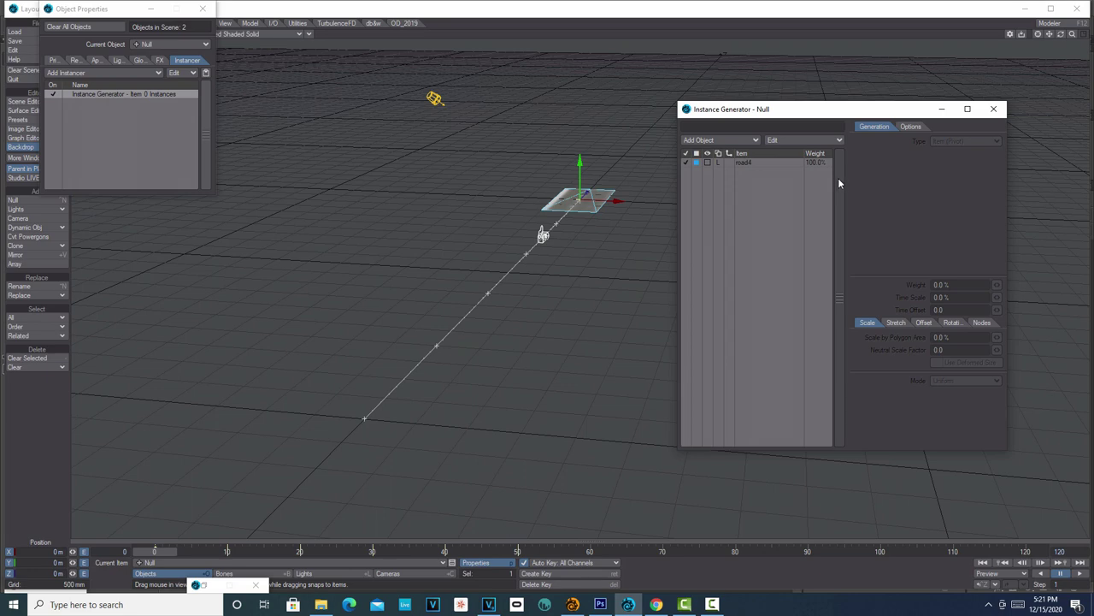
- Set road4's generation type to Motion Path with 5 instances, and turn off Lock Motion to Time
{"action": "left_click", "coordinate": [773, 162]}
{"action": "left_click", "coordinate": [990, 142]}
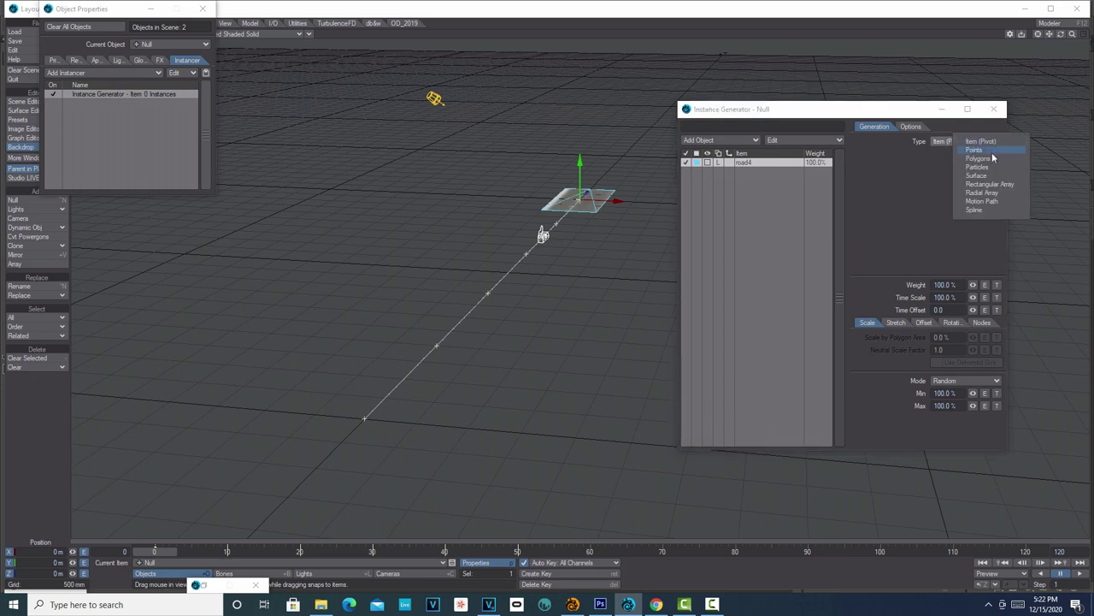
{"action": "left_click", "coordinate": [984, 201]}
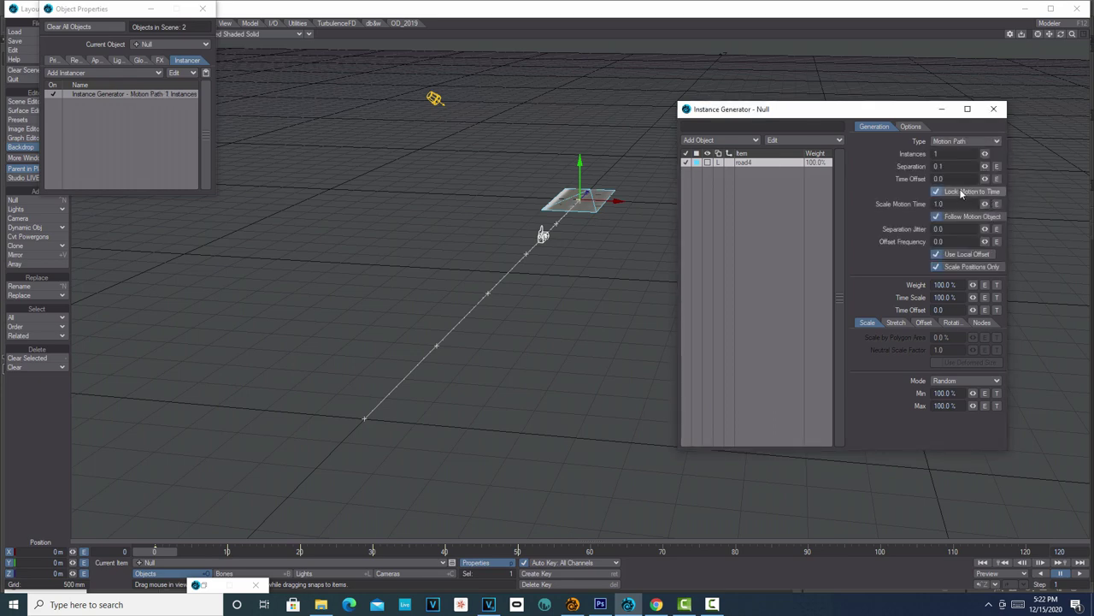
{"action": "left_click", "coordinate": [954, 155]}
{"action": "left_click", "coordinate": [937, 194]}
- Turn off Follow Motion Object, display road4 Textured, and set Separation to 0.417
{"action": "left_click", "coordinate": [936, 217]}
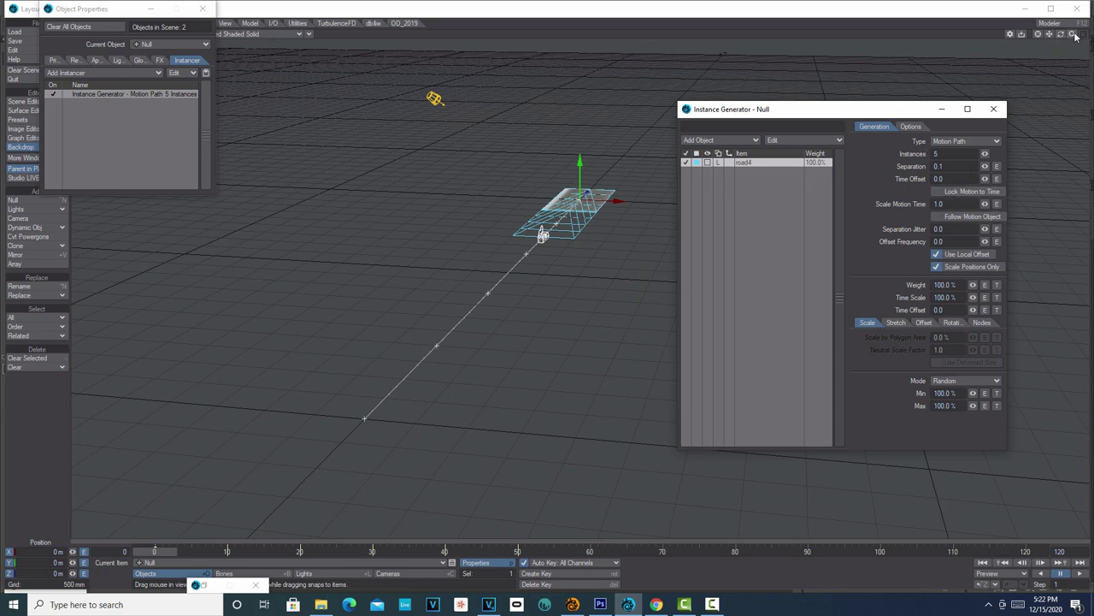
{"action": "left_click_drag", "start_coordinate": [1061, 35], "coordinate": [1086, 38]}
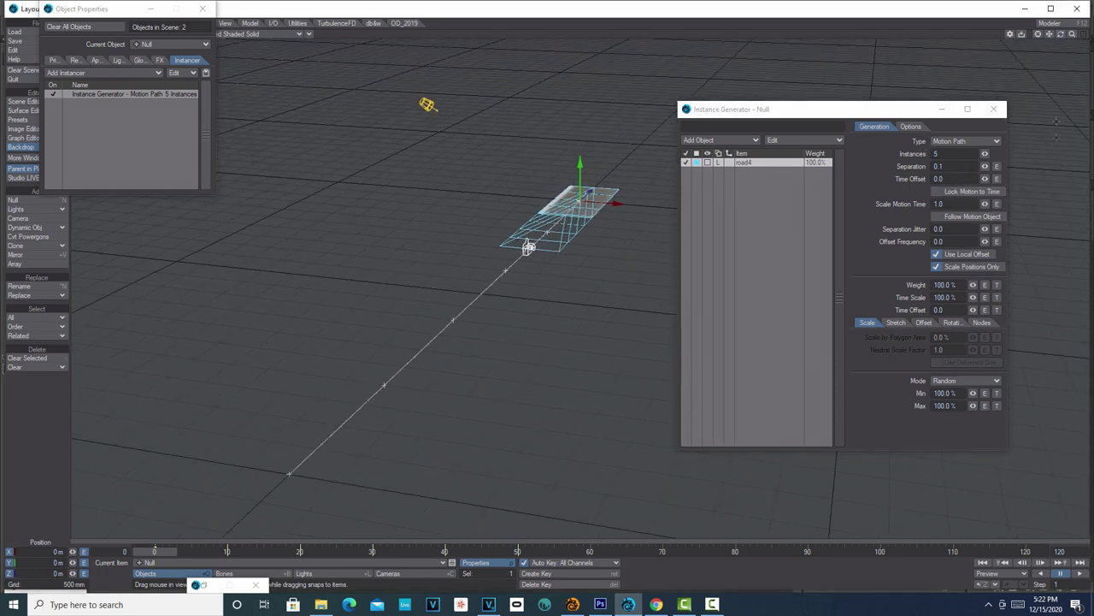
{"action": "left_click", "coordinate": [707, 162]}
{"action": "left_click", "coordinate": [707, 193]}
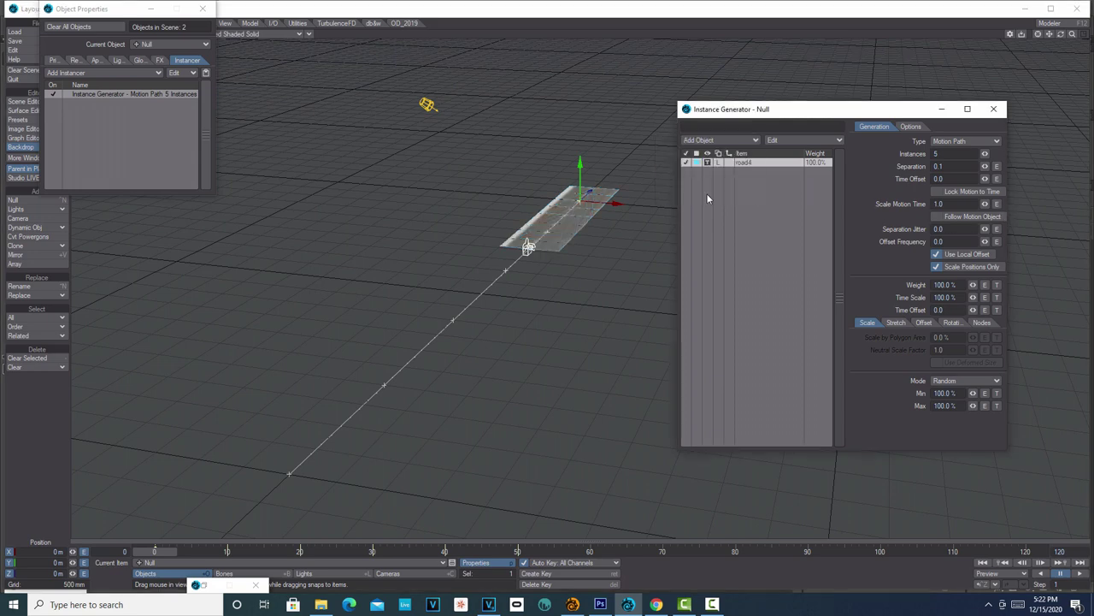
{"action": "left_click_drag", "start_coordinate": [985, 166], "coordinate": [1019, 166]}
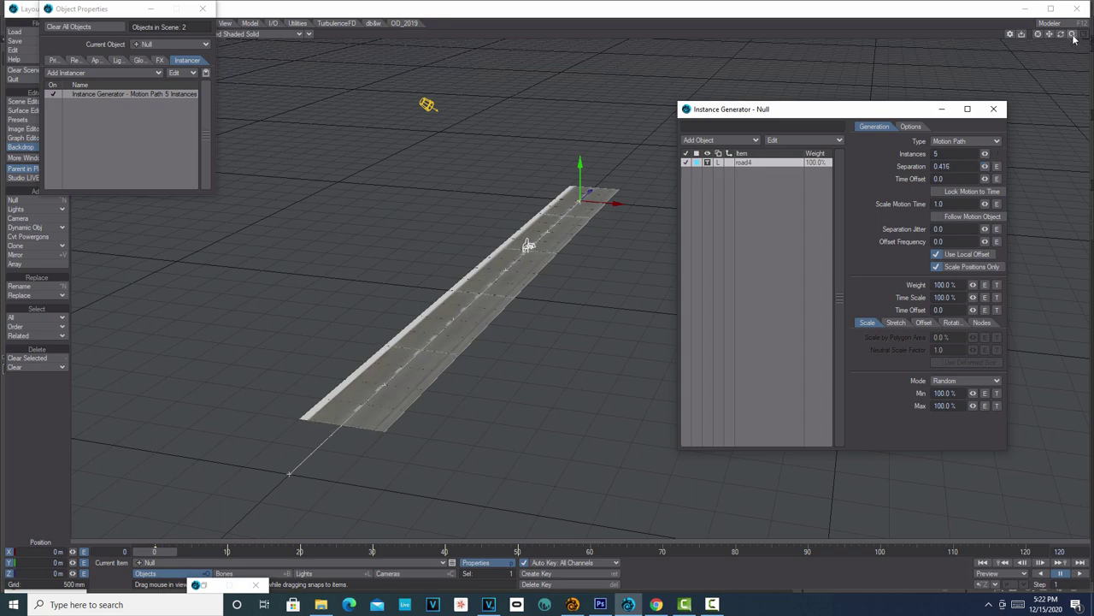
{"action": "left_click_drag", "start_coordinate": [1072, 34], "coordinate": [1040, 98]}
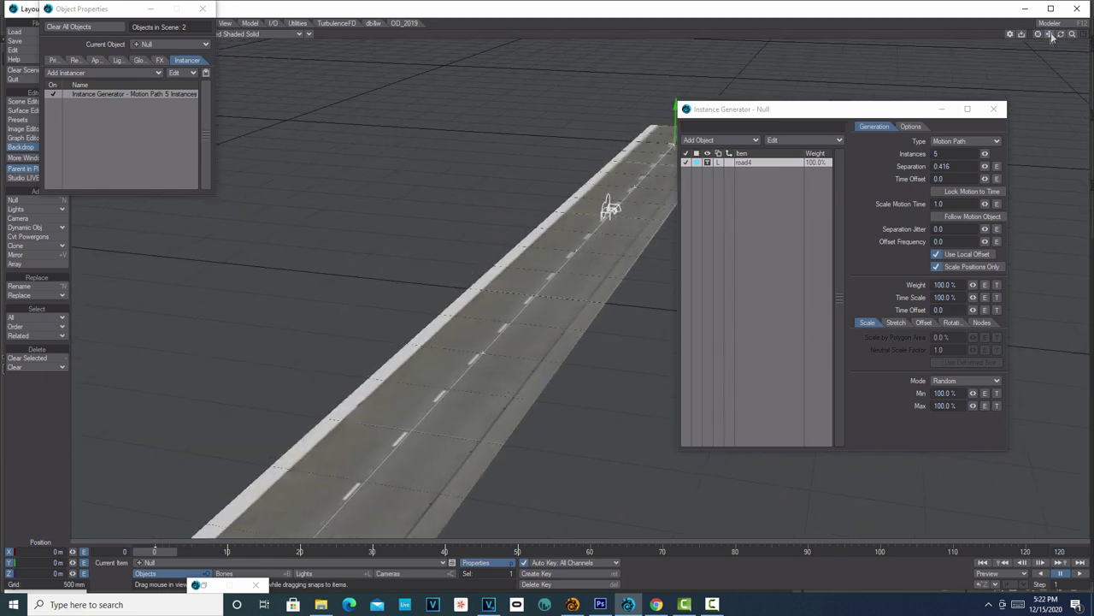
{"action": "left_click_drag", "start_coordinate": [985, 166], "coordinate": [984, 167]}
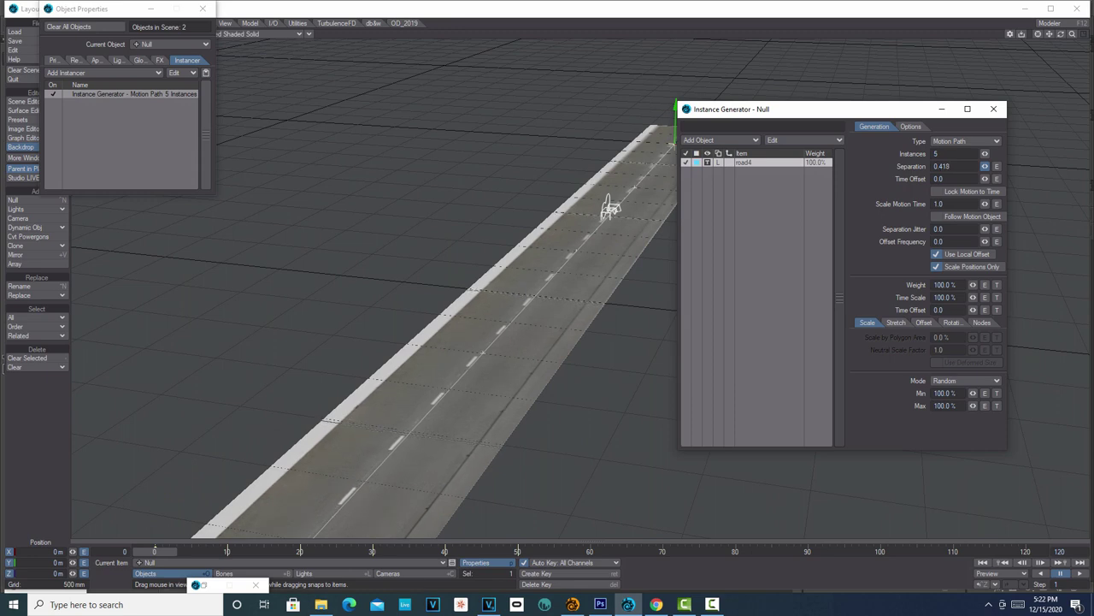
- Close Object Properties and view the scene through the current camera with VPR shading
{"action": "left_click", "coordinate": [202, 8]}
{"action": "left_click", "coordinate": [307, 35]}
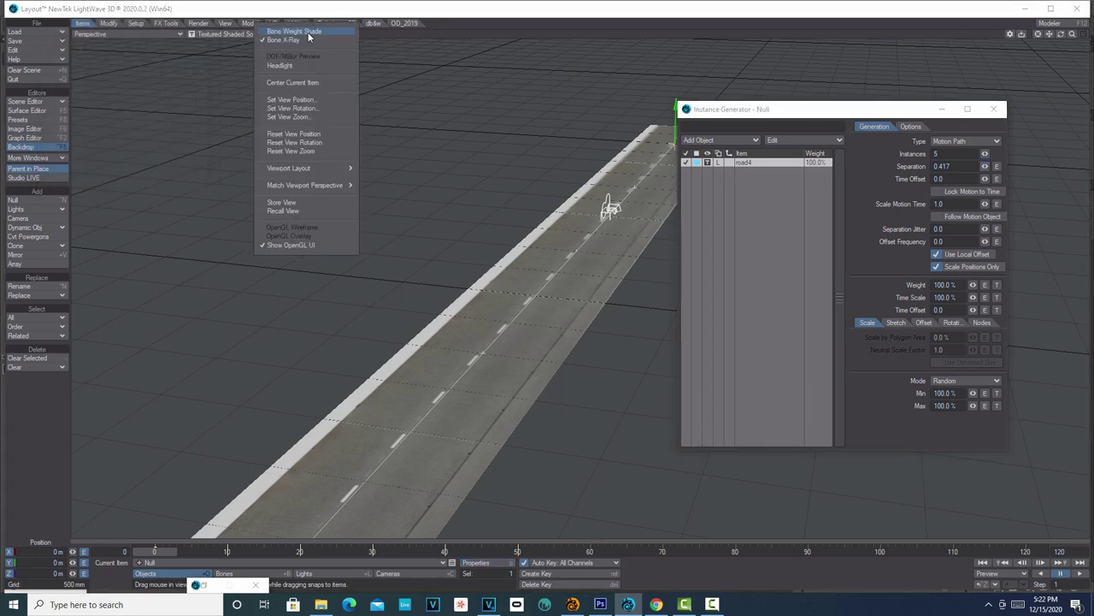
{"action": "mouse_move", "coordinate": [341, 186]}
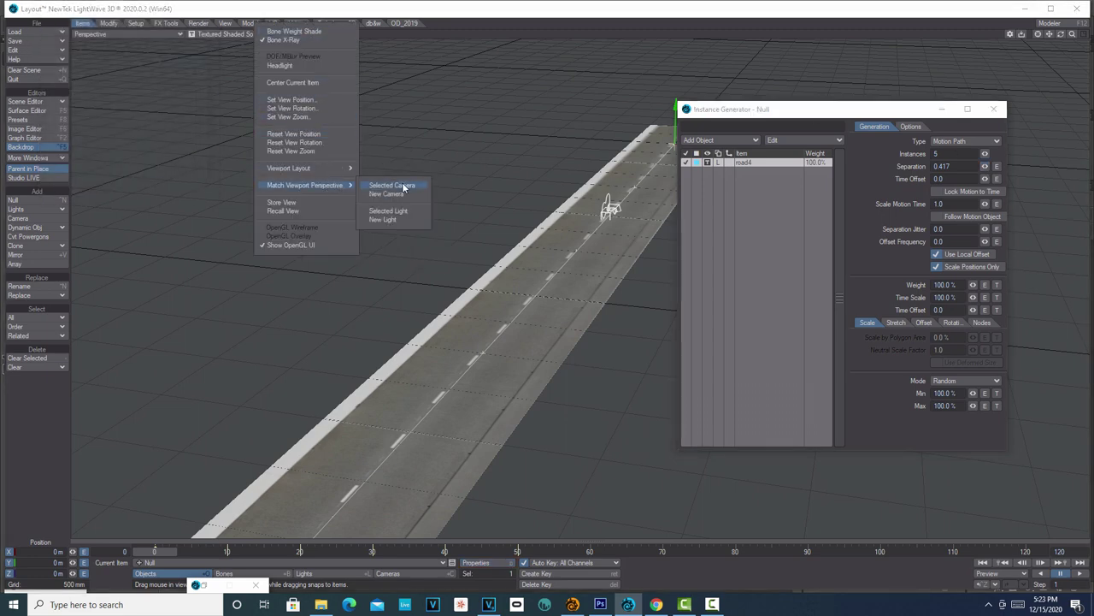
{"action": "left_click", "coordinate": [404, 188]}
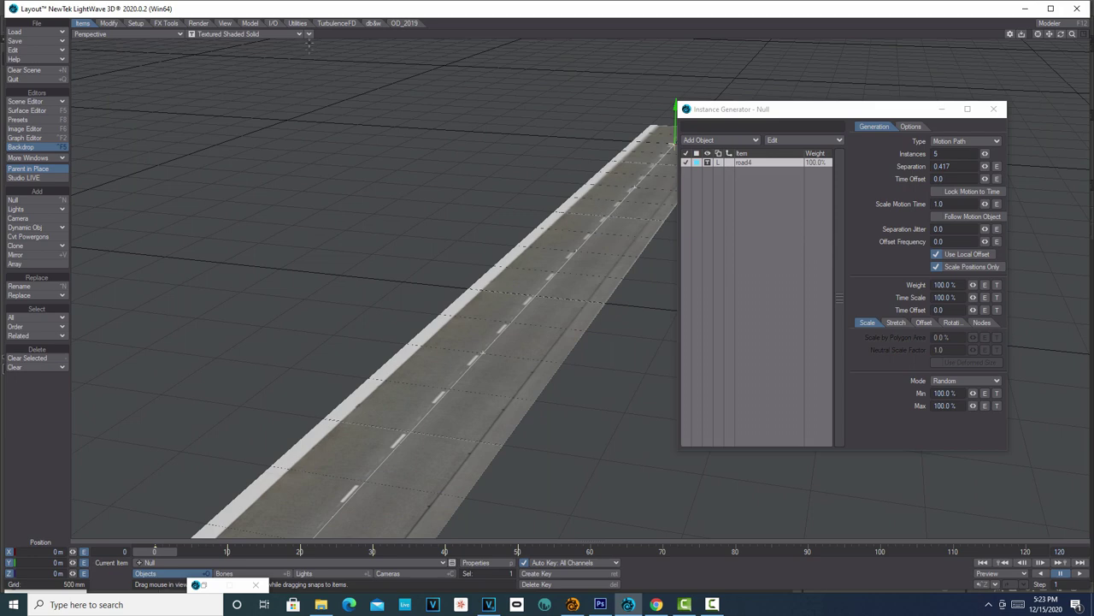
{"action": "left_click", "coordinate": [171, 34]}
{"action": "mouse_move", "coordinate": [175, 91]}
{"action": "left_click", "coordinate": [229, 90]}
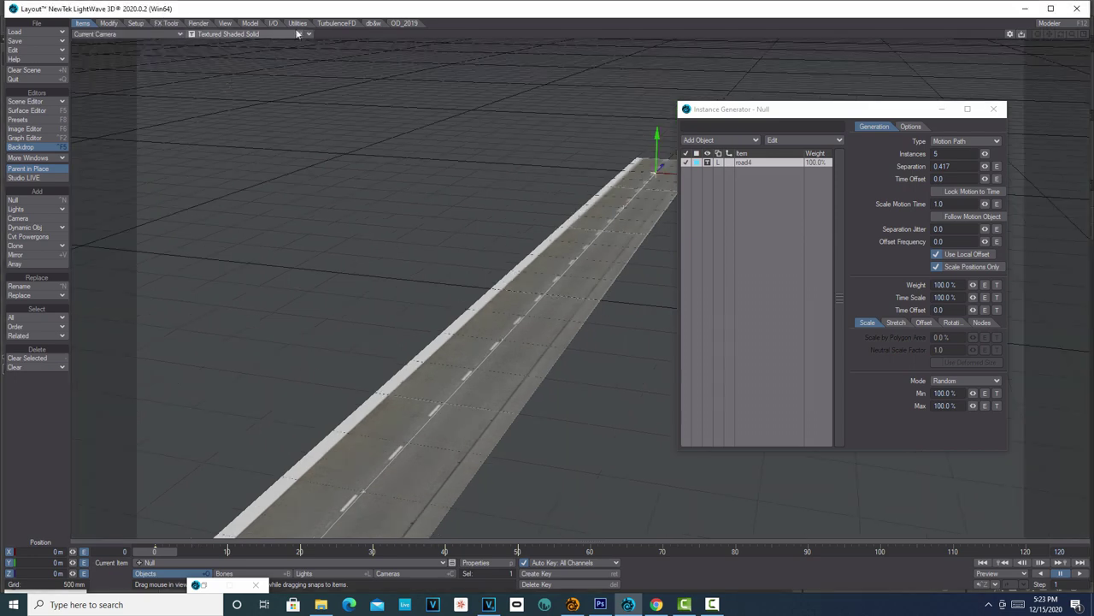
{"action": "left_click", "coordinate": [221, 34]}
{"action": "left_click", "coordinate": [287, 83]}
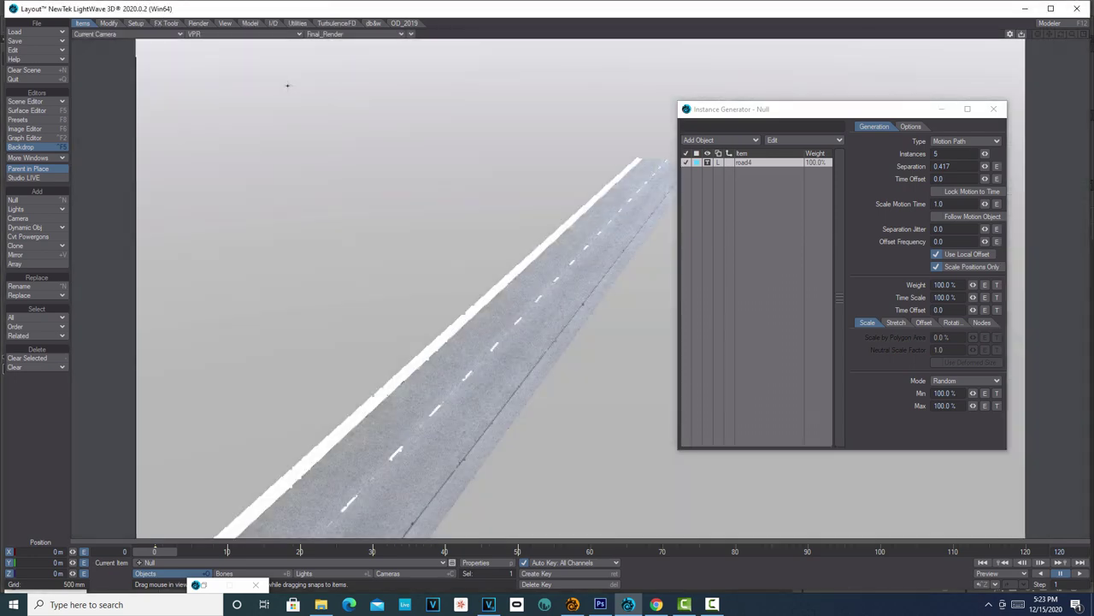
- Close the Instance Generator window and inspect the road from a free perspective view
{"action": "left_click", "coordinate": [994, 109]}
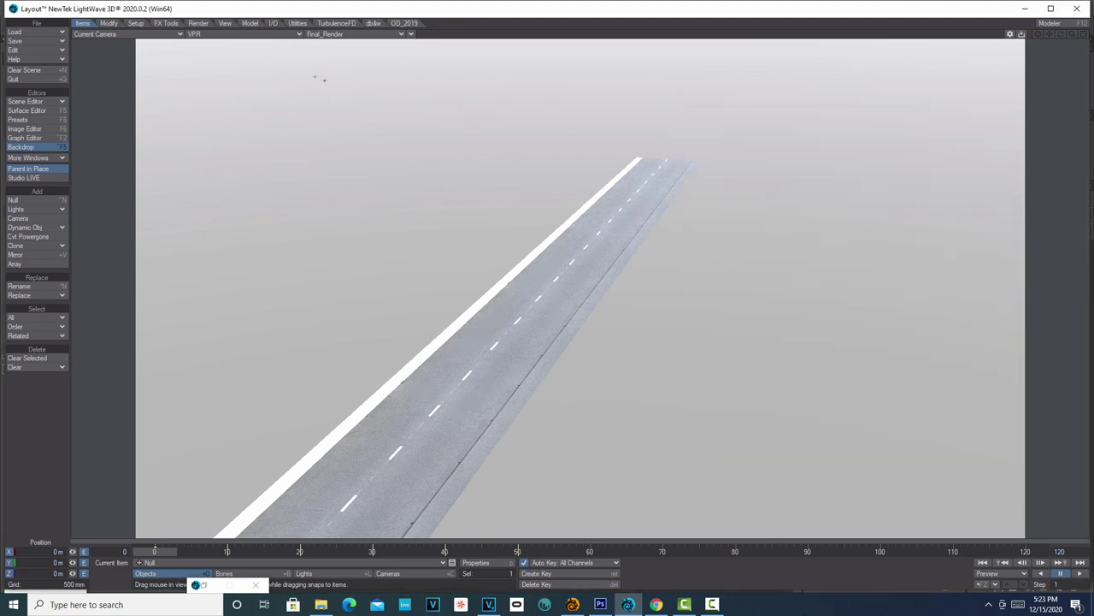
{"action": "left_click", "coordinate": [171, 38]}
{"action": "left_click", "coordinate": [176, 74]}
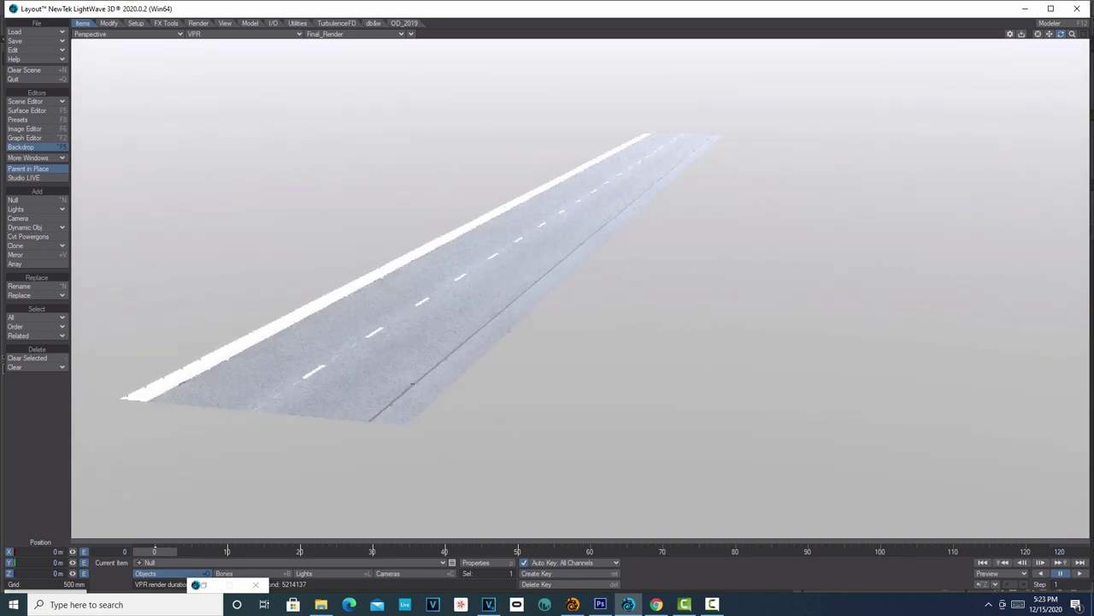
{"action": "left_click_drag", "start_coordinate": [1061, 33], "coordinate": [1073, 47]}
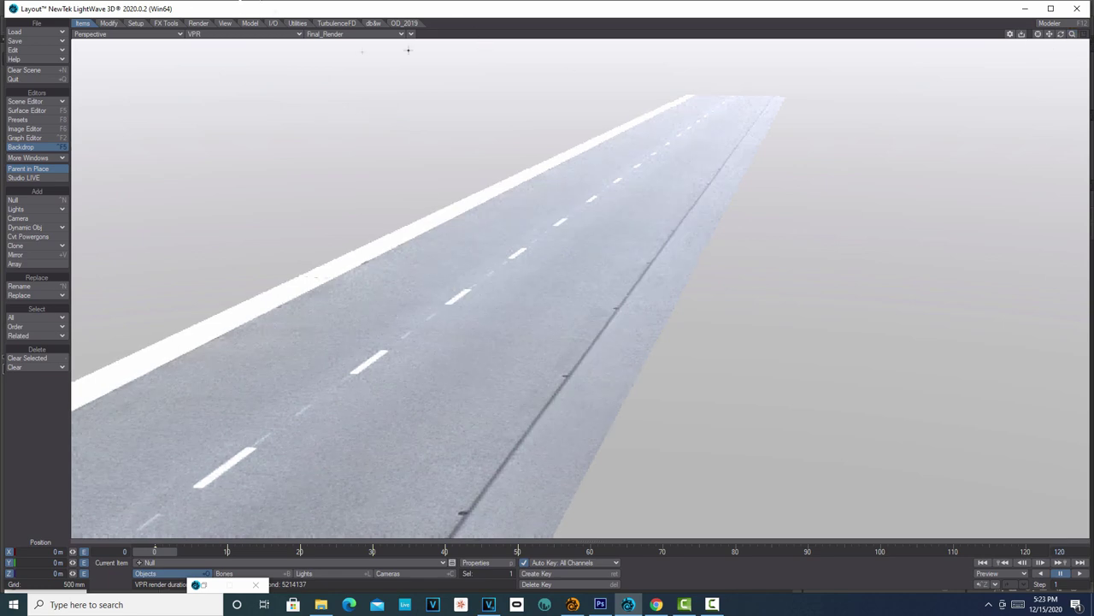
- Switch the viewport back to the current camera view of the road
{"action": "left_click", "coordinate": [411, 35]}
{"action": "mouse_move", "coordinate": [419, 183]}
{"action": "left_click", "coordinate": [496, 190]}
{"action": "left_click", "coordinate": [171, 35]}
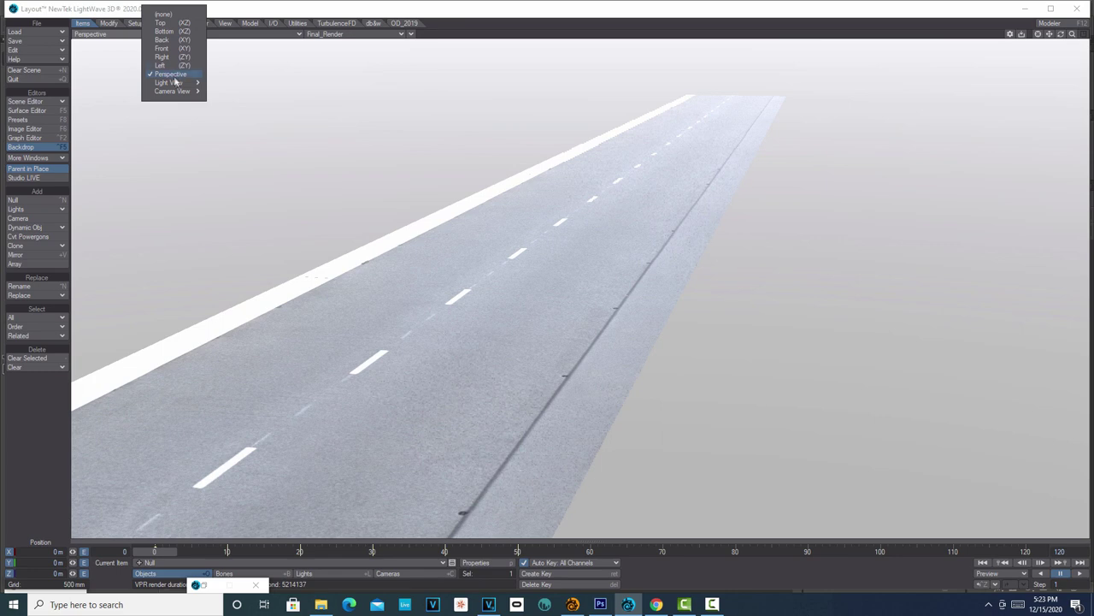
{"action": "mouse_move", "coordinate": [177, 92]}
{"action": "left_click", "coordinate": [232, 90]}
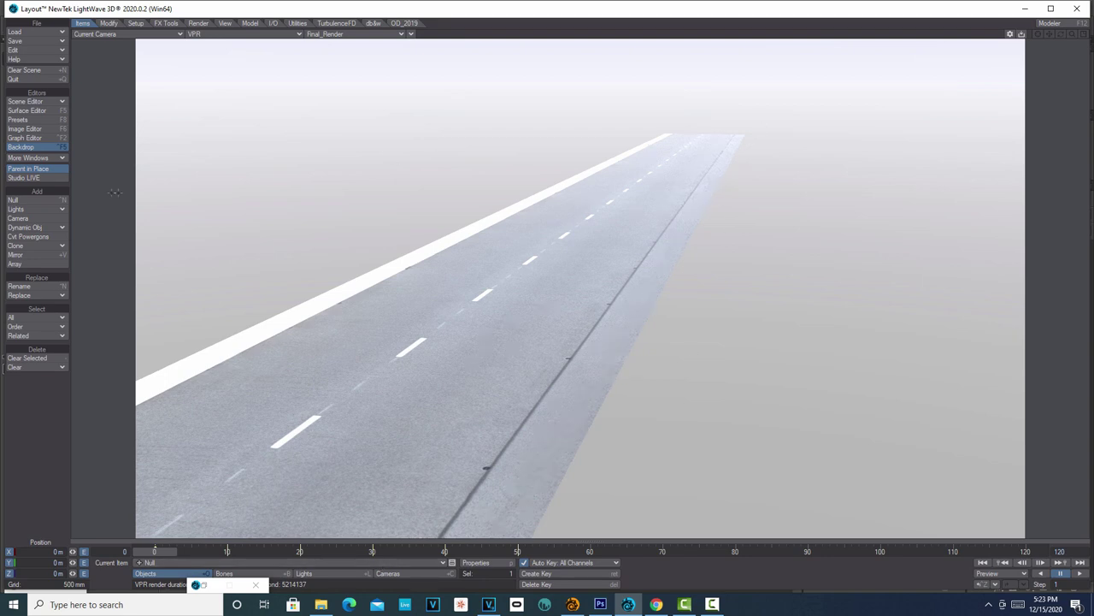
- Turn off the Backdrop environment so the background renders black
{"action": "left_click", "coordinate": [28, 148]}
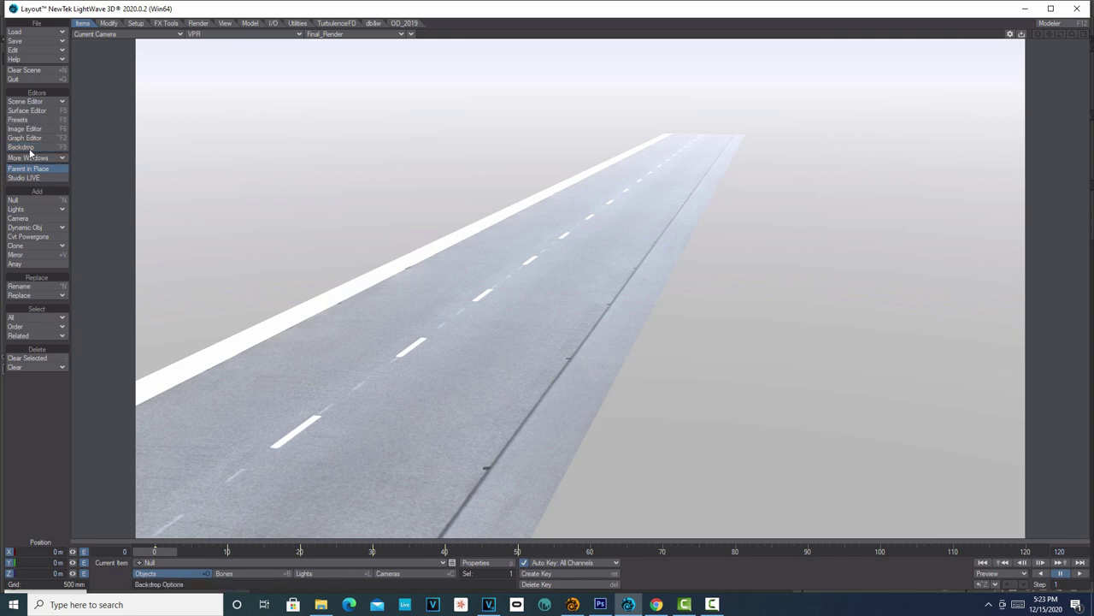
{"action": "left_click", "coordinate": [171, 206]}
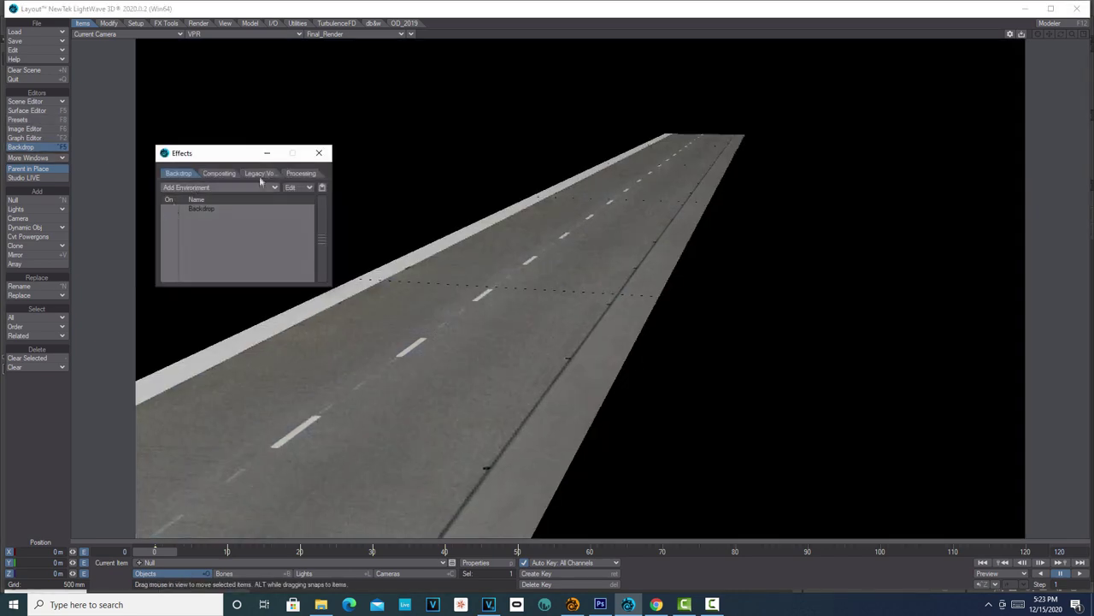
{"action": "left_click", "coordinate": [319, 153]}
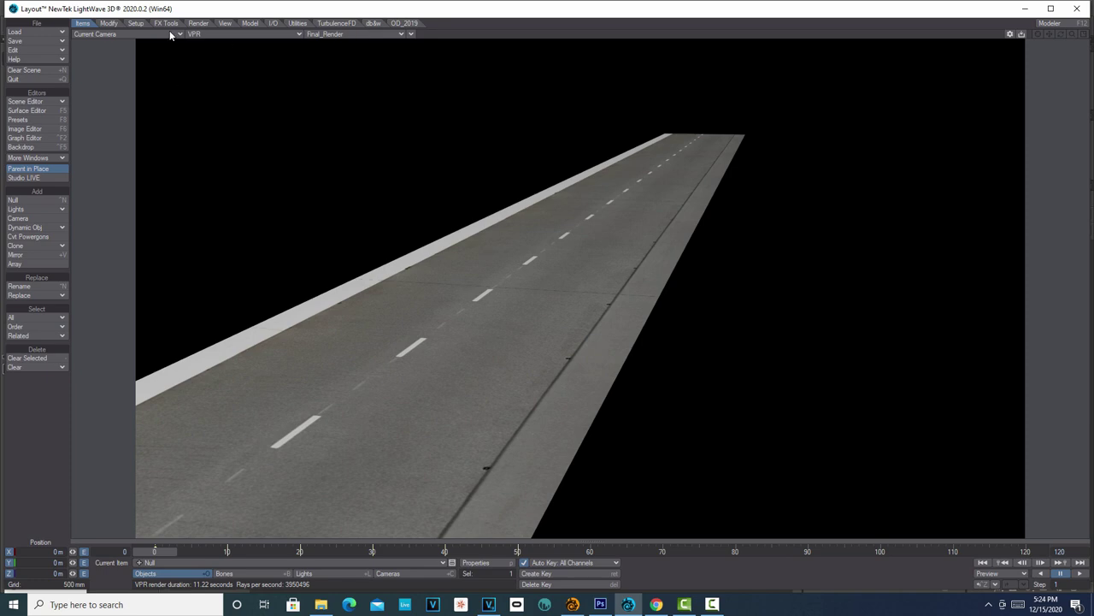
- Set the road instances' Separation to 0.416 in the Instance Generator
{"action": "left_click", "coordinate": [498, 563]}
{"action": "double_click", "coordinate": [146, 94]}
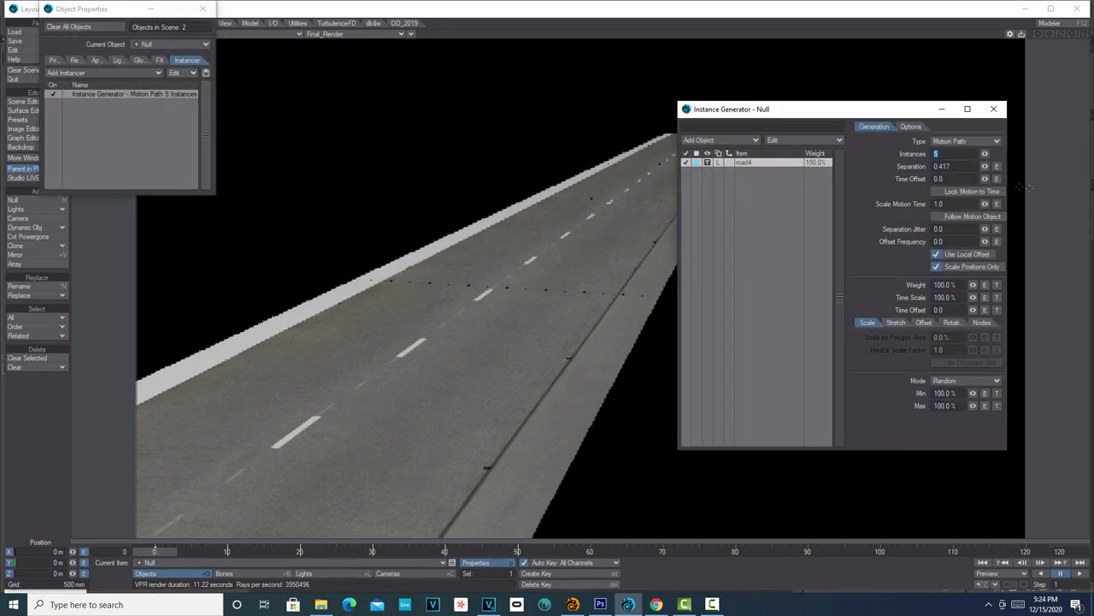
{"action": "left_click", "coordinate": [972, 167]}
{"action": "type", "text": "0.41"}
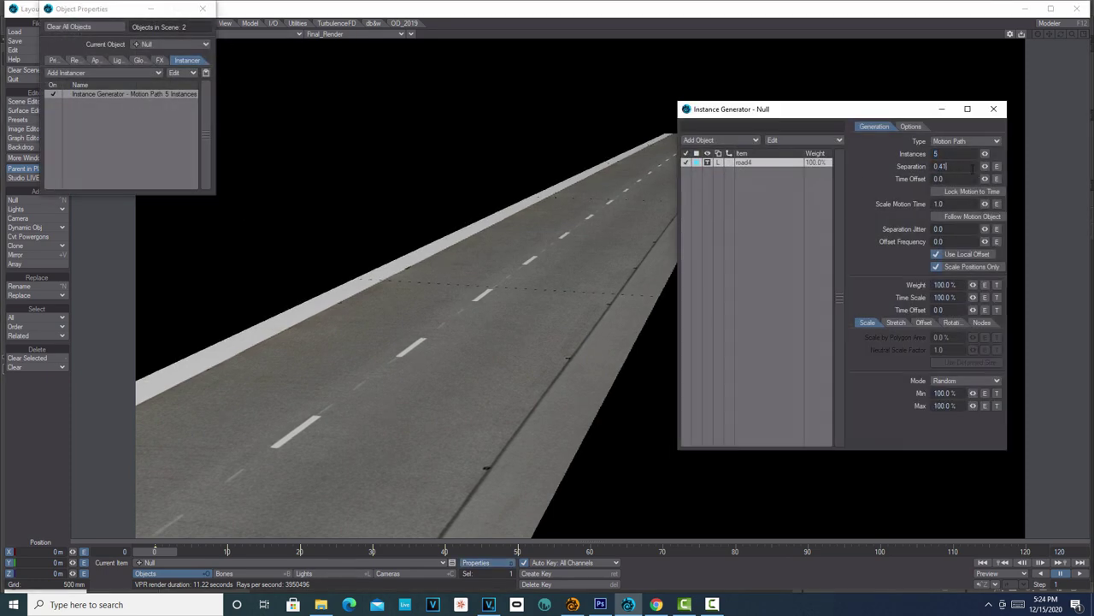
{"action": "type", "text": "6"}
{"action": "key", "text": "Return"}
{"action": "left_click", "coordinate": [992, 107]}
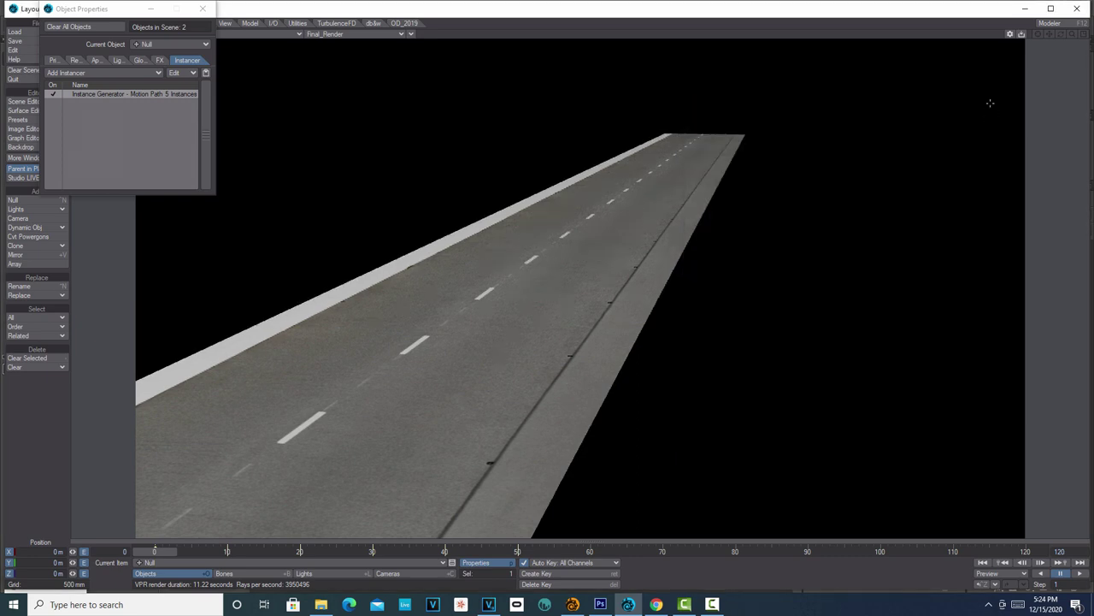